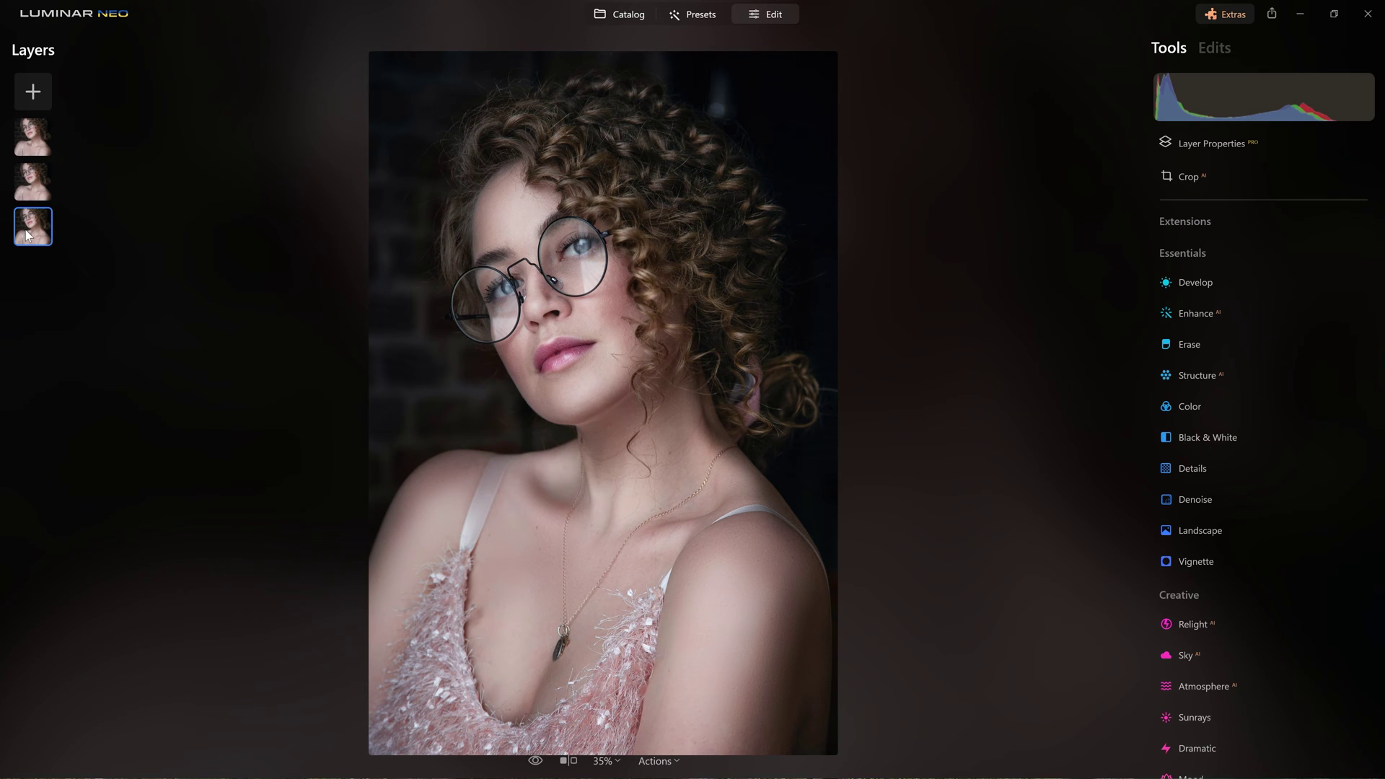
Step: Review the existing layers' blend settings, including the Multiply and Screen layers
click(28, 180)
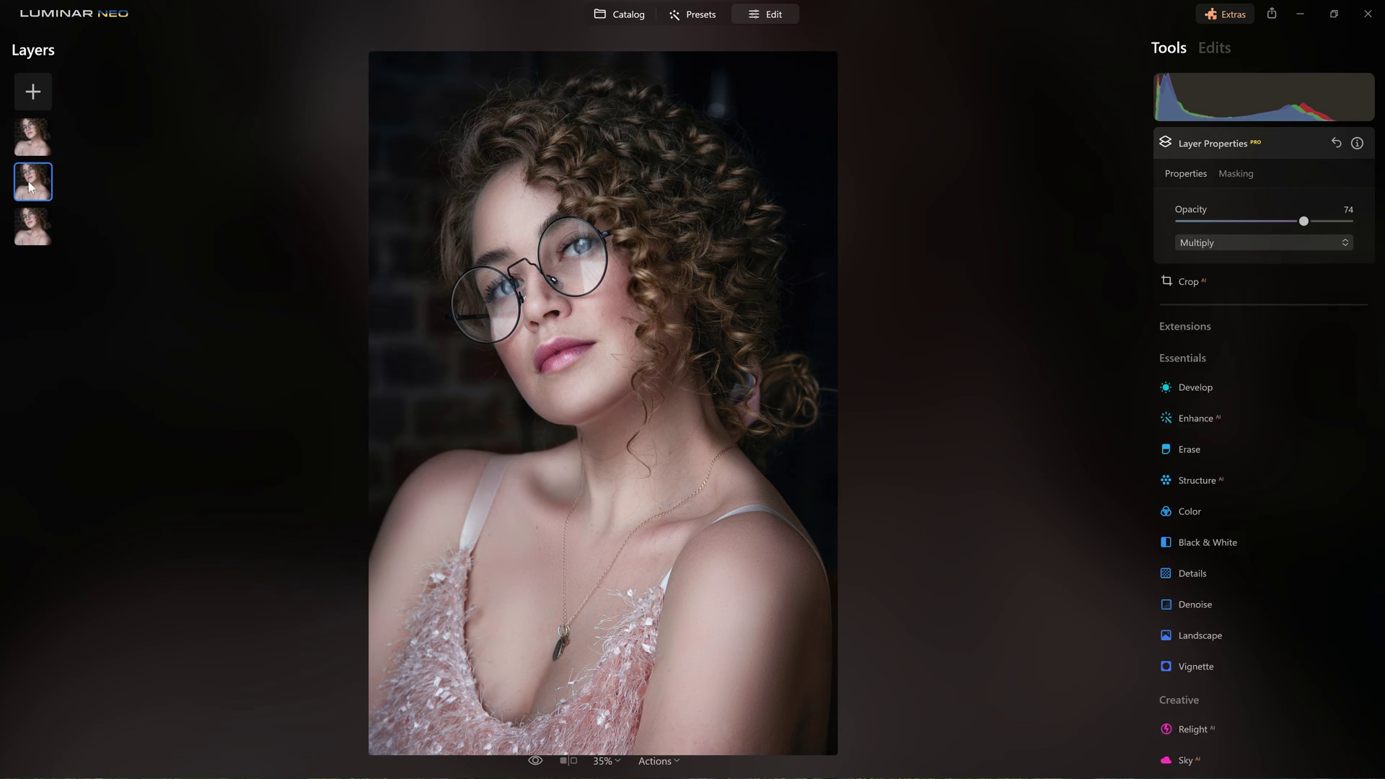
click(36, 141)
click(32, 173)
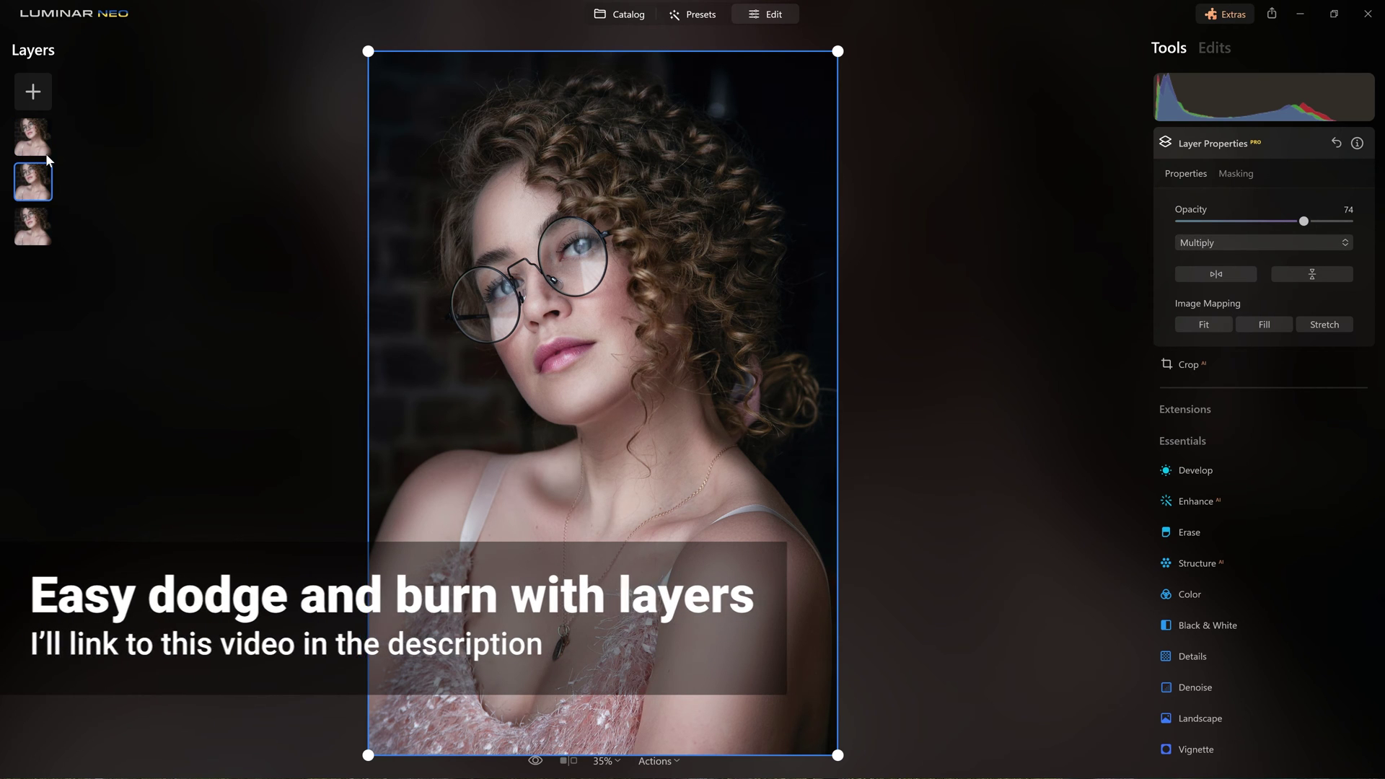
click(32, 137)
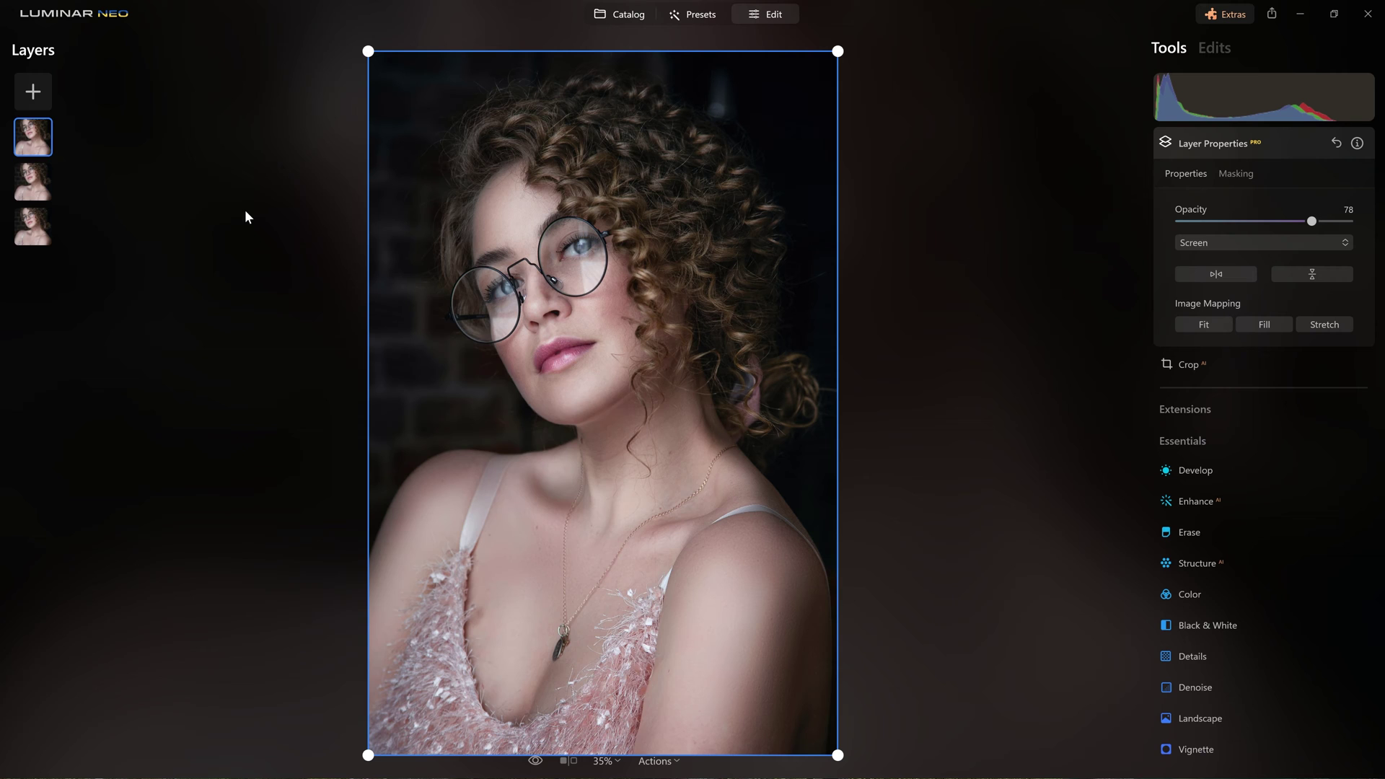
Step: Toggle between the original and edited portrait twice to compare them
key(backslash)
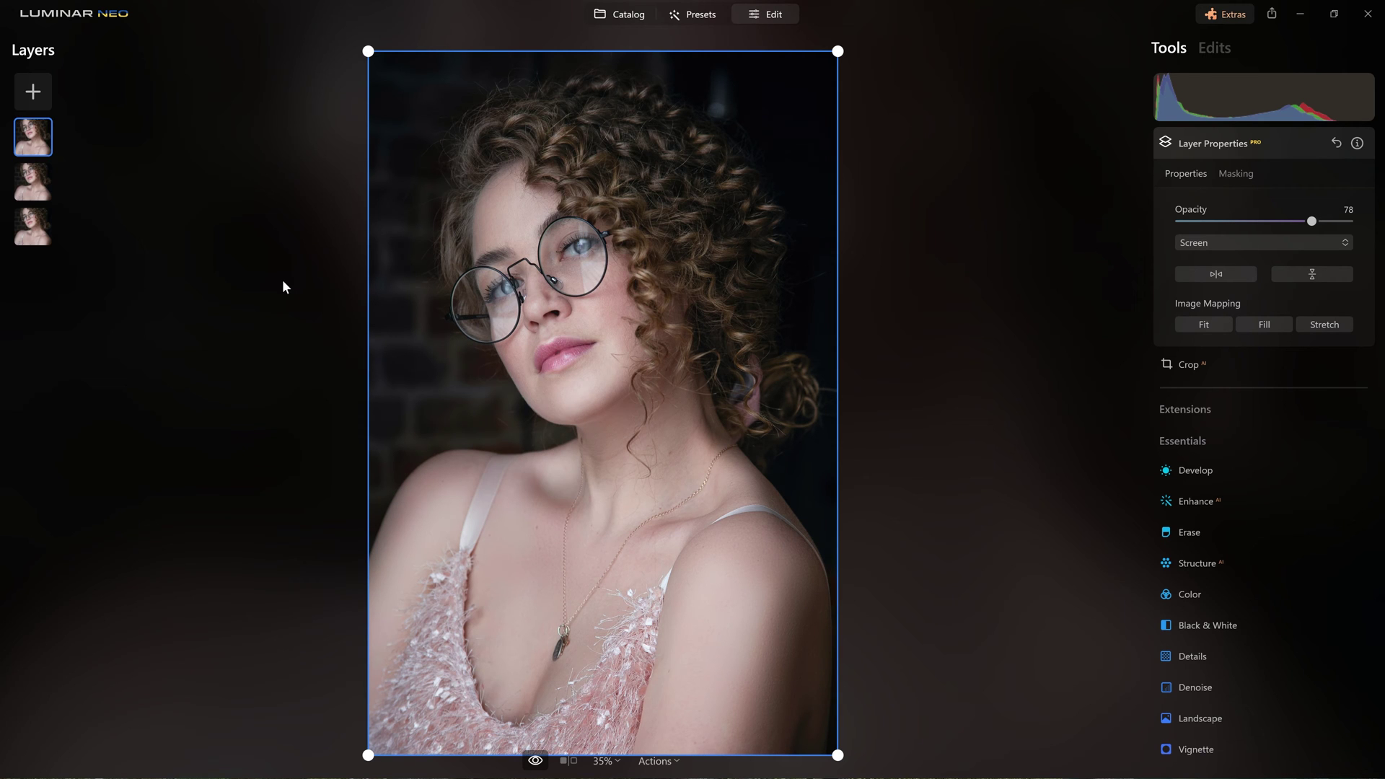
key(backslash)
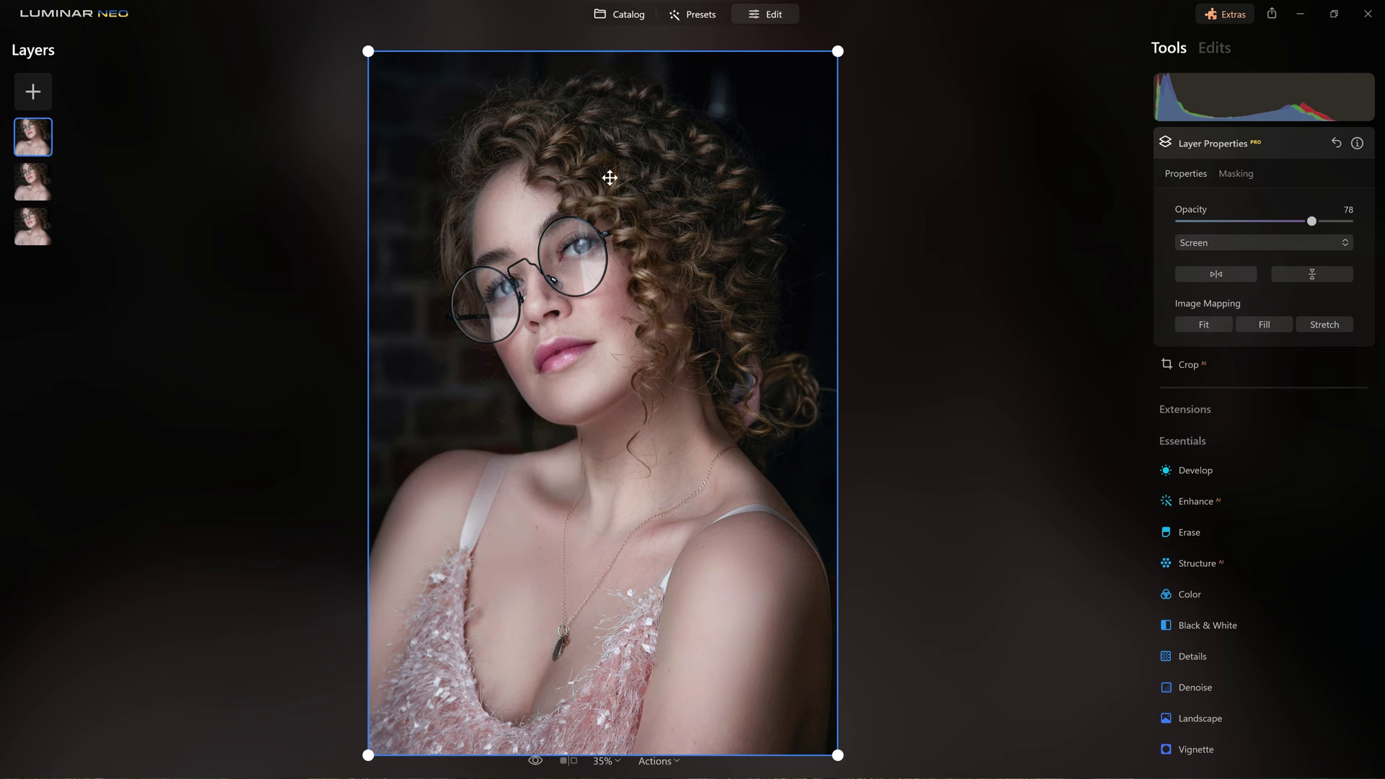
key(backslash)
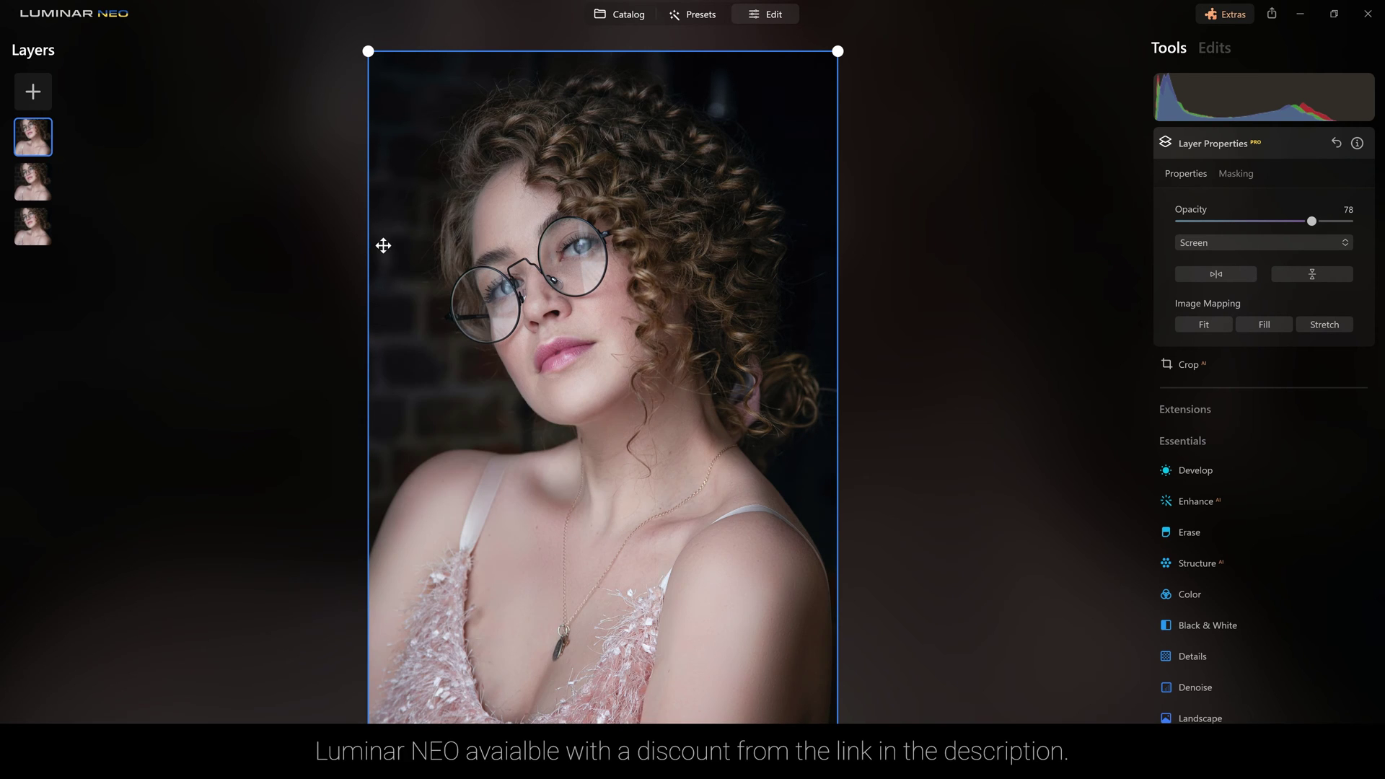
key(backslash)
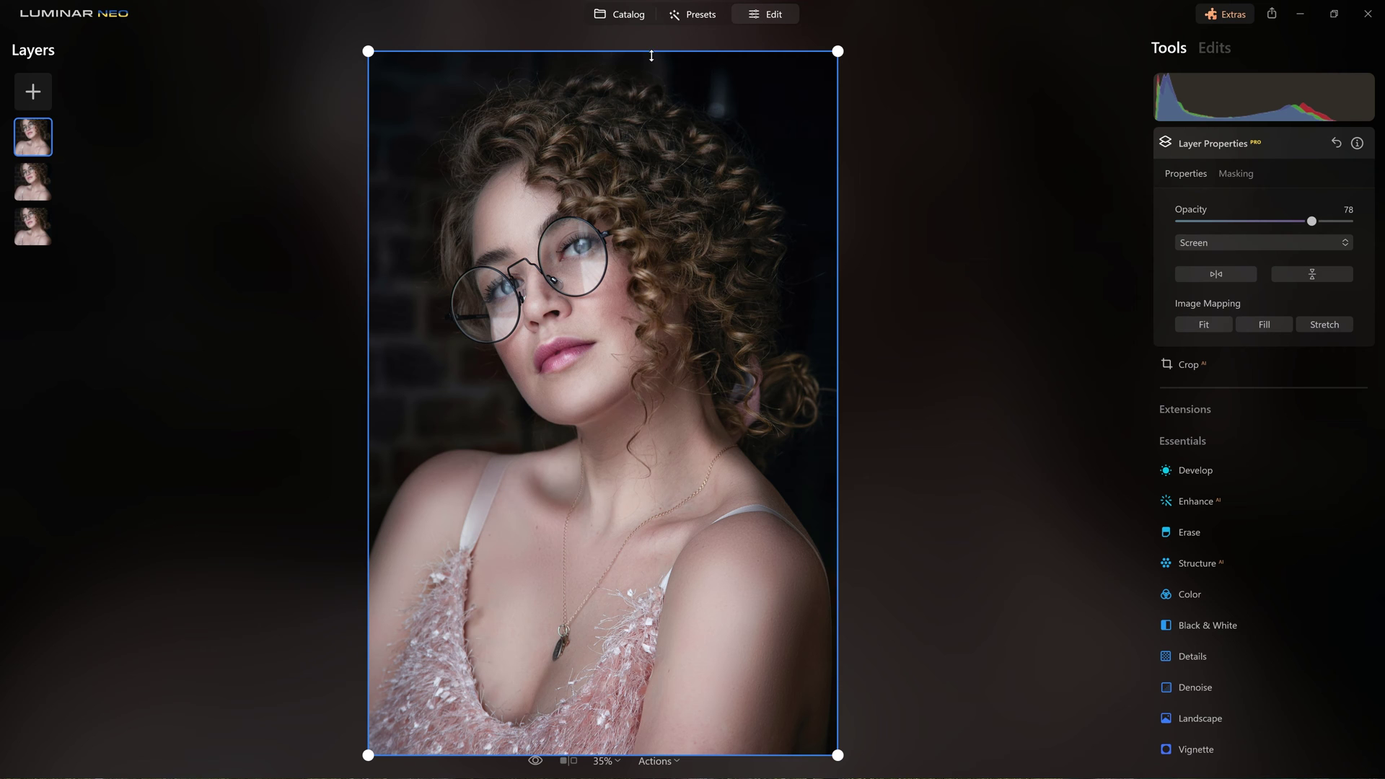
Step: Open the edited portrait's export settings from the library, then cancel the export
click(632, 16)
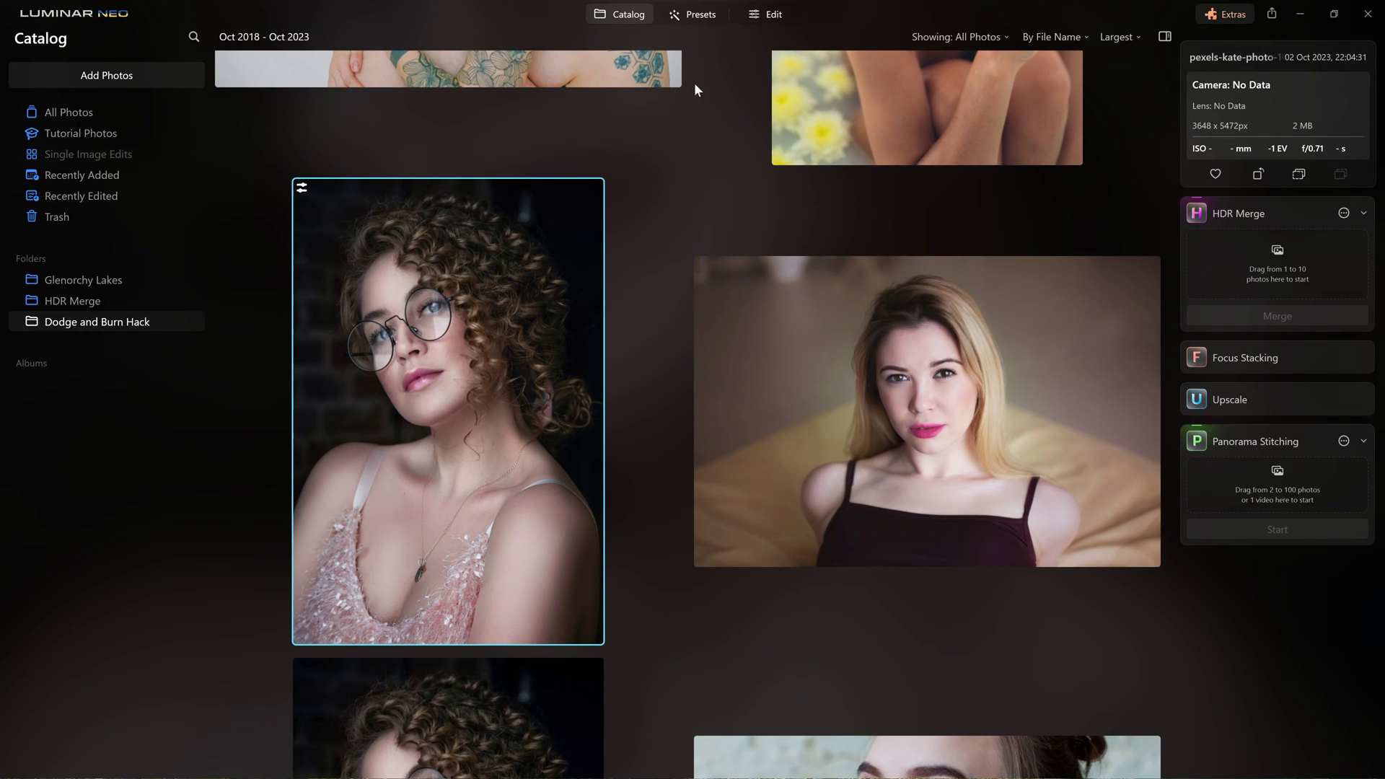
right_click(526, 233)
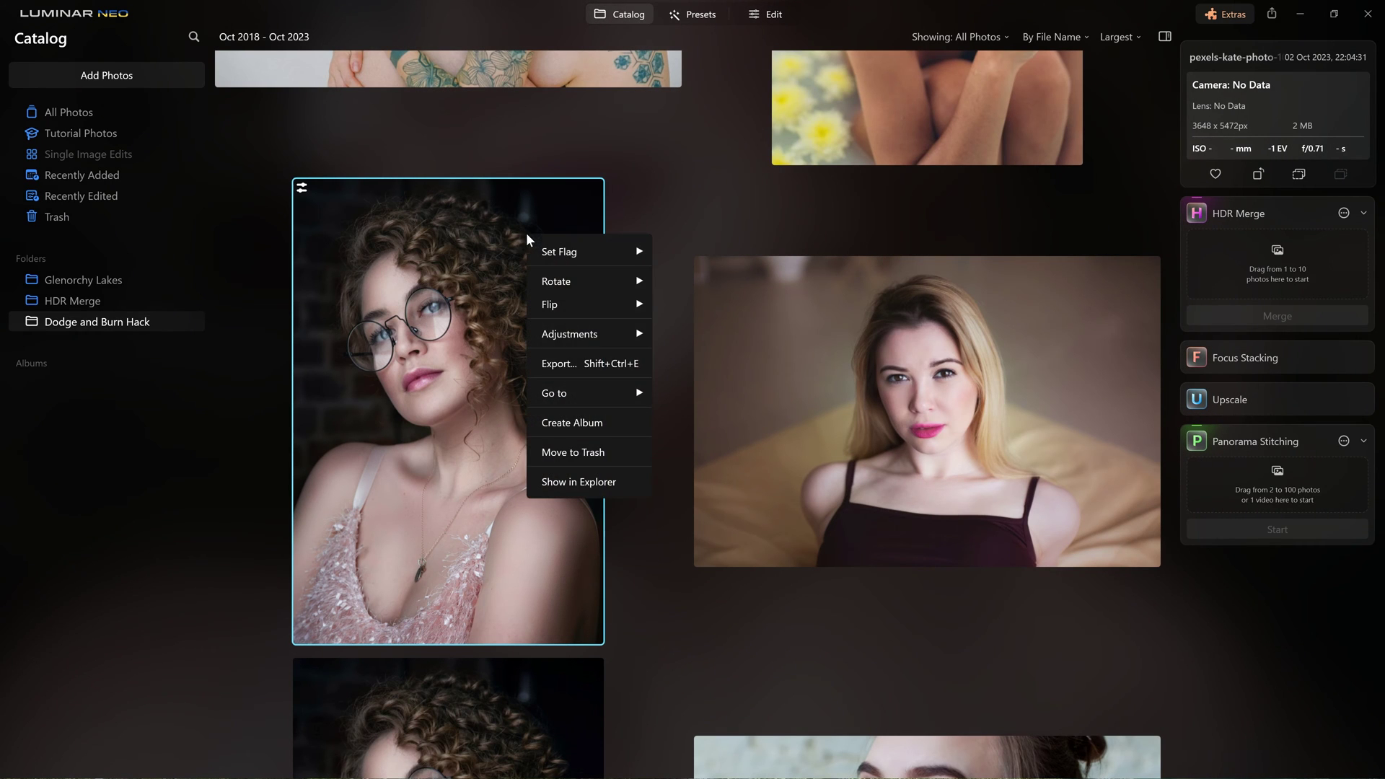
click(550, 367)
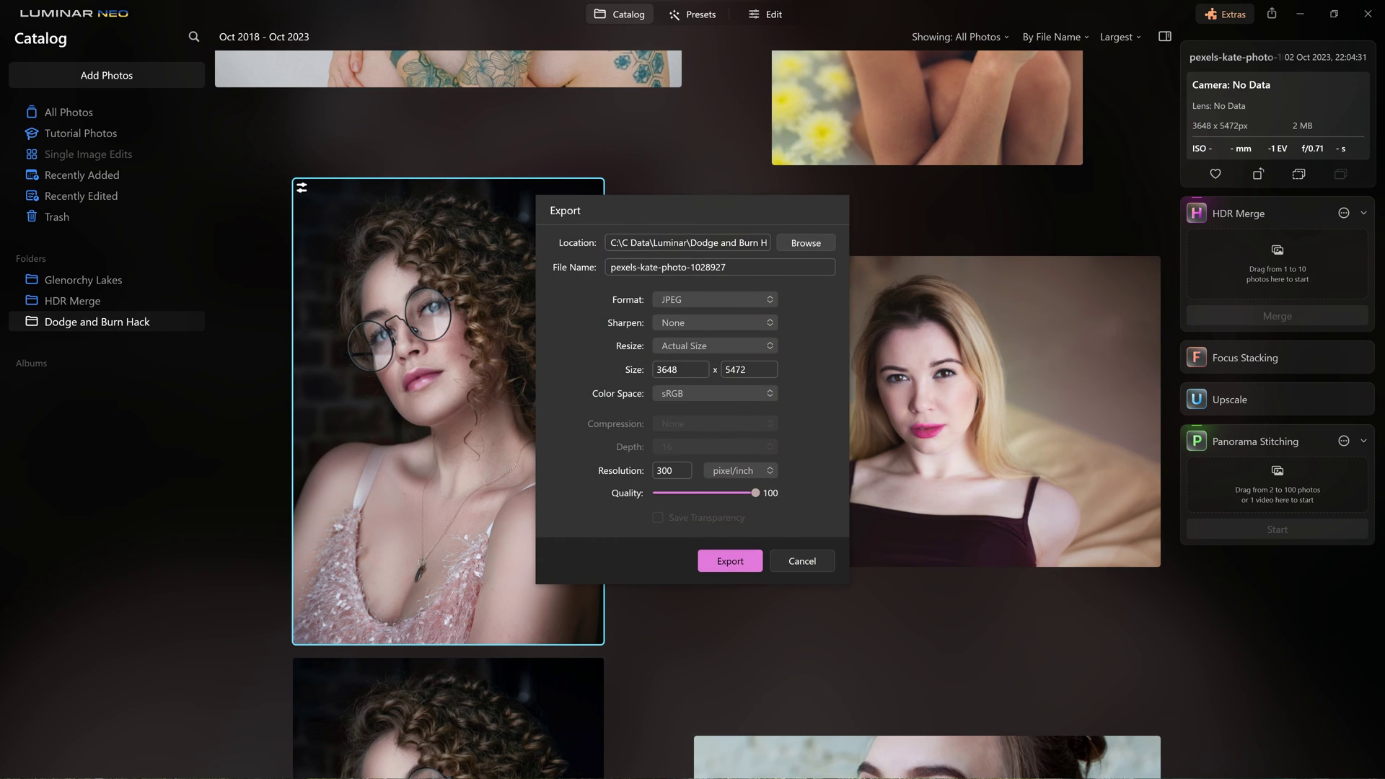
click(812, 560)
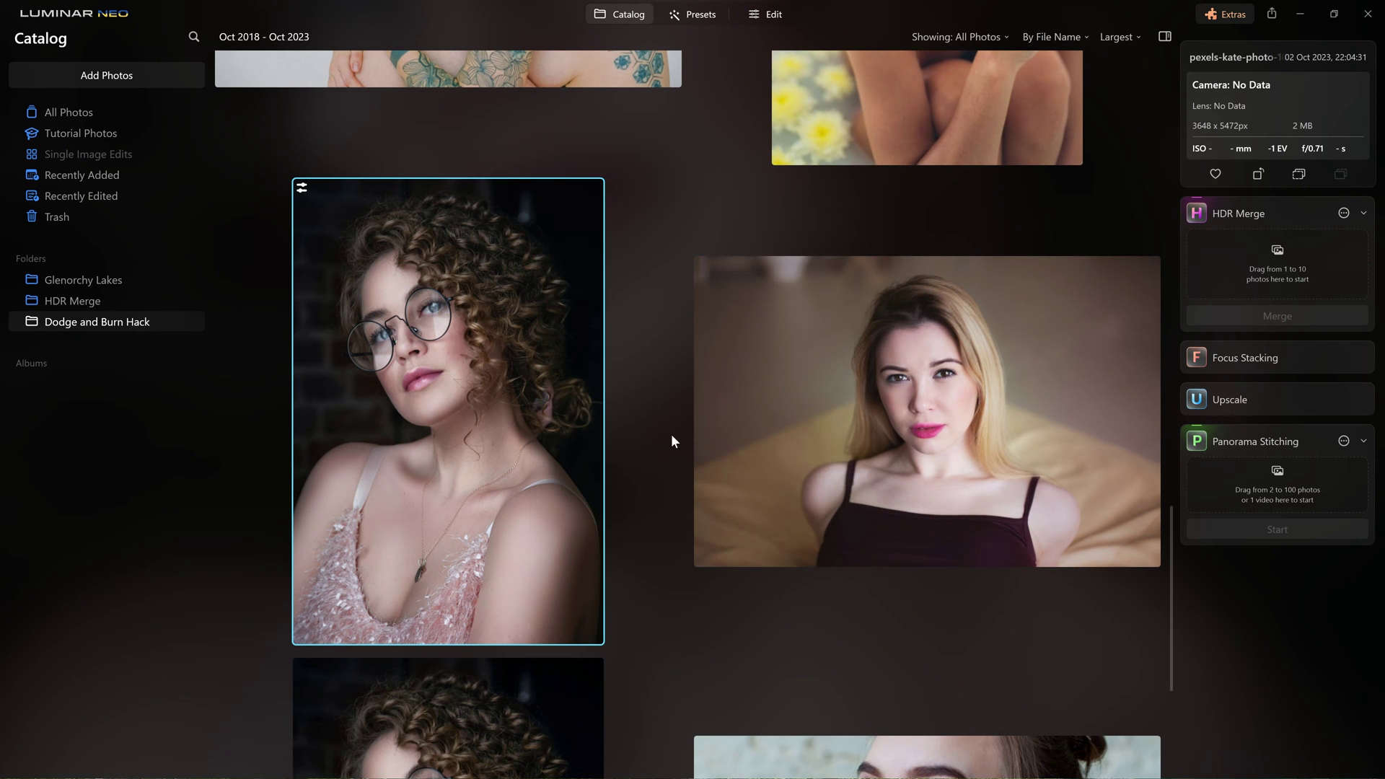
Step: Check the edit list on the other curly-hair photo, then reopen the layered portrait for editing
scroll(667, 432, down, 5)
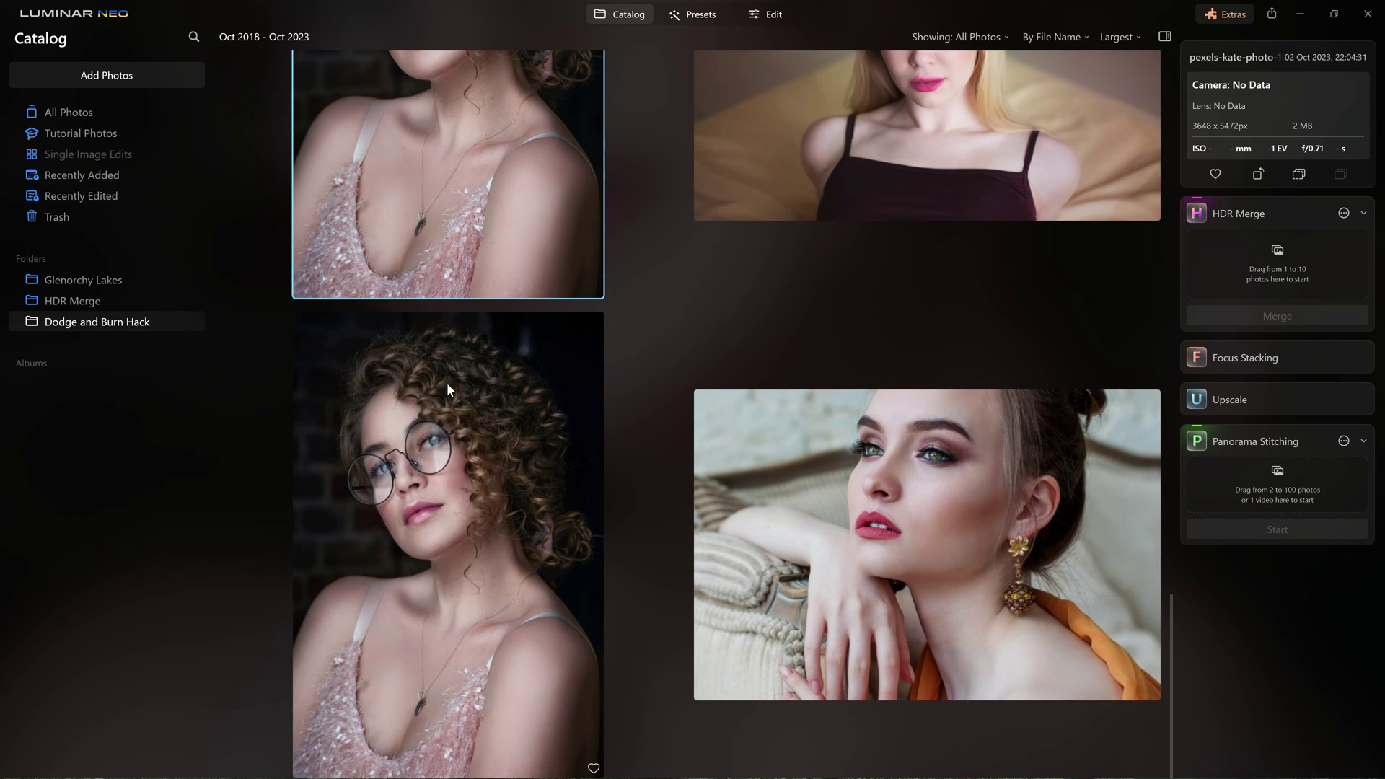
scroll(447, 390, up, 4)
scroll(418, 386, down, 2)
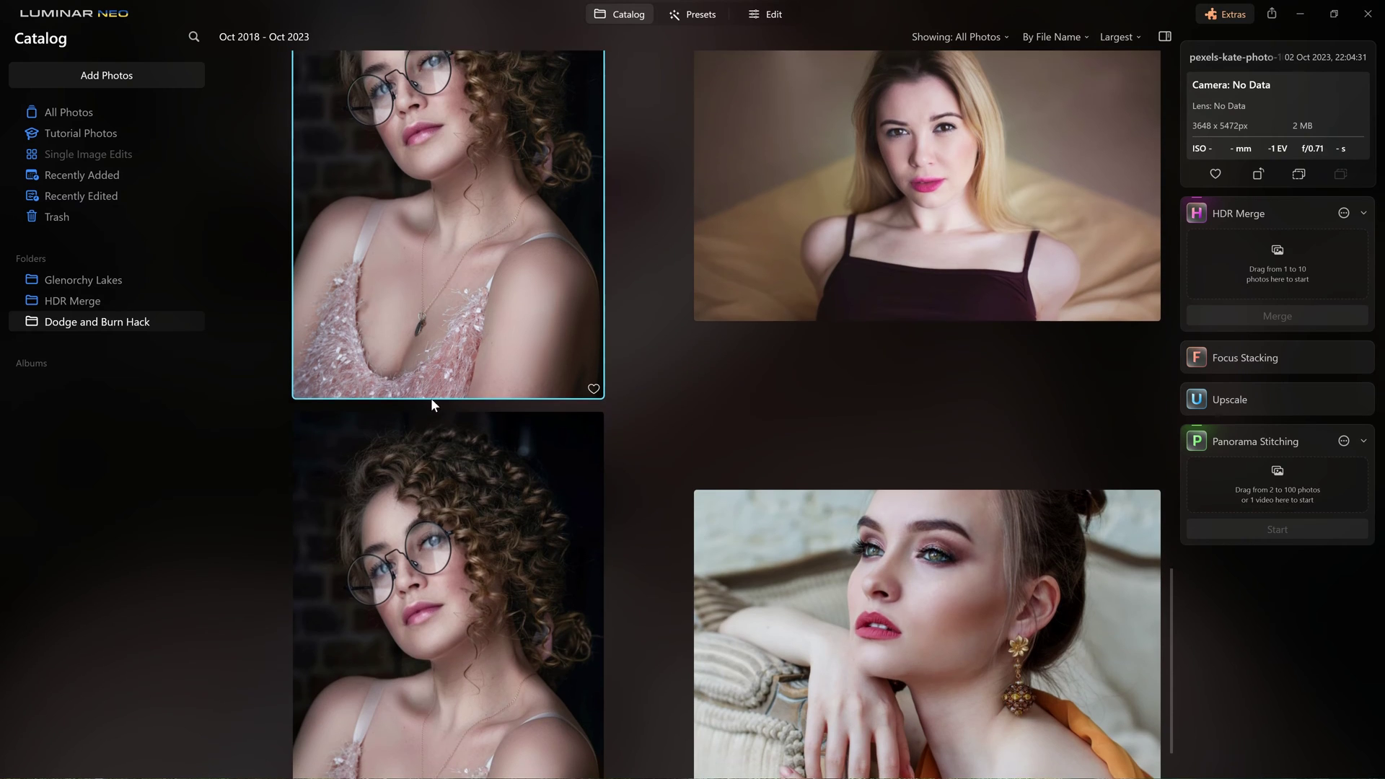
scroll(533, 499, down, 3)
double_click(521, 468)
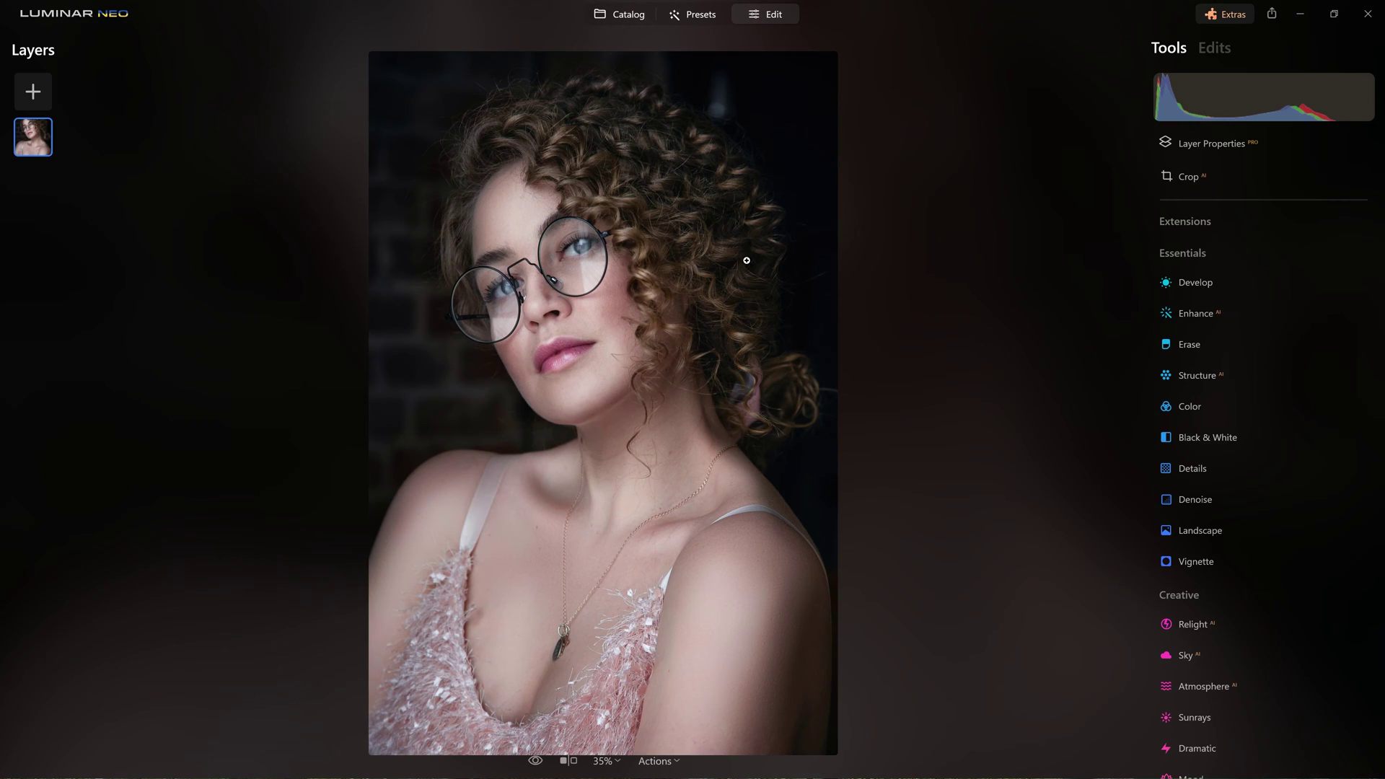
click(1219, 47)
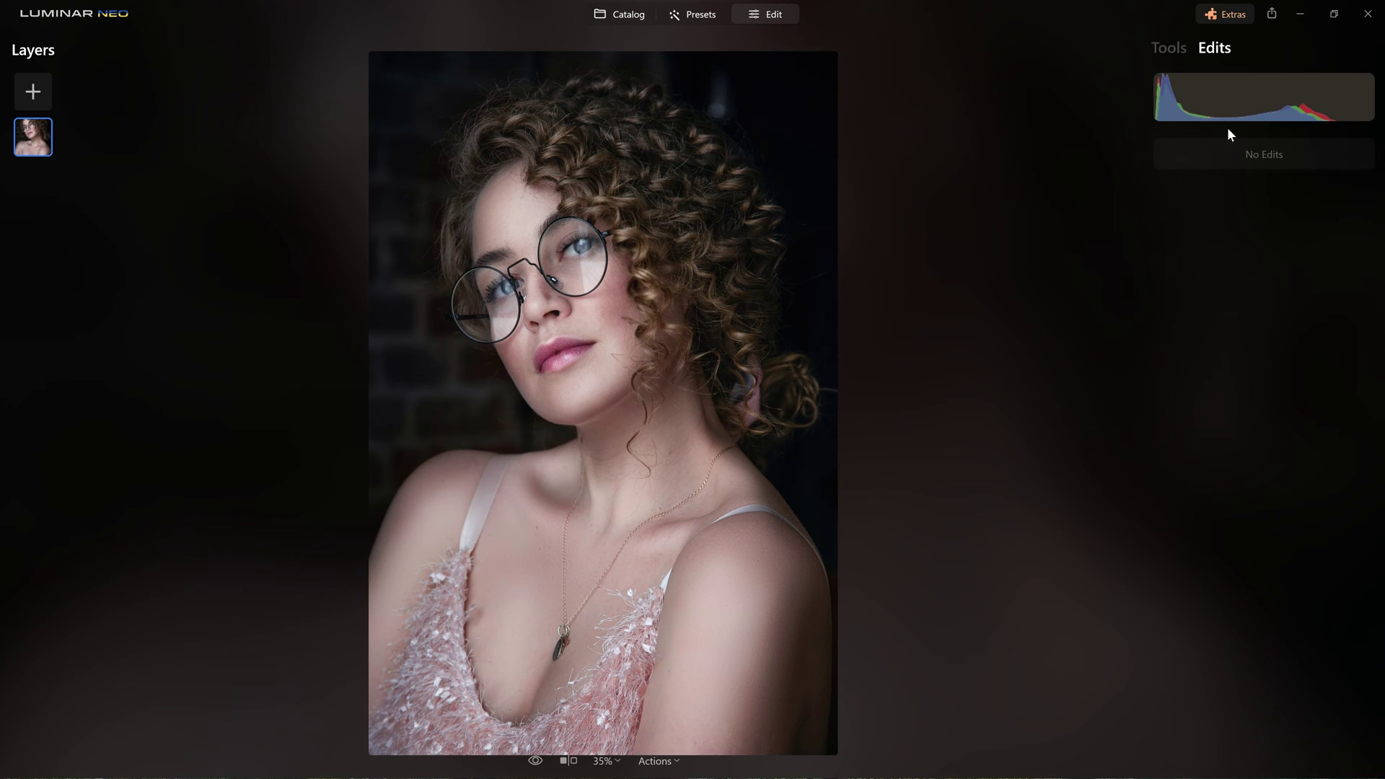
click(625, 16)
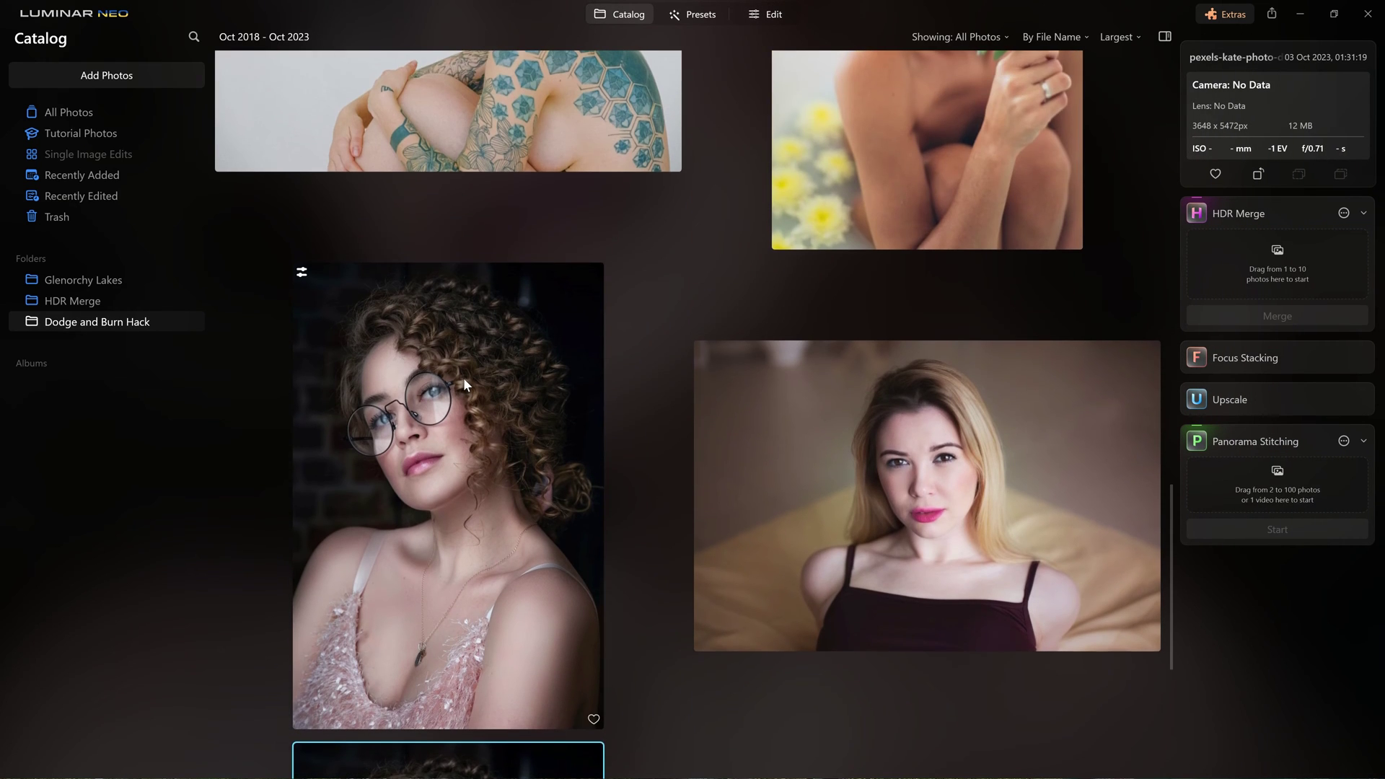
double_click(463, 378)
click(755, 21)
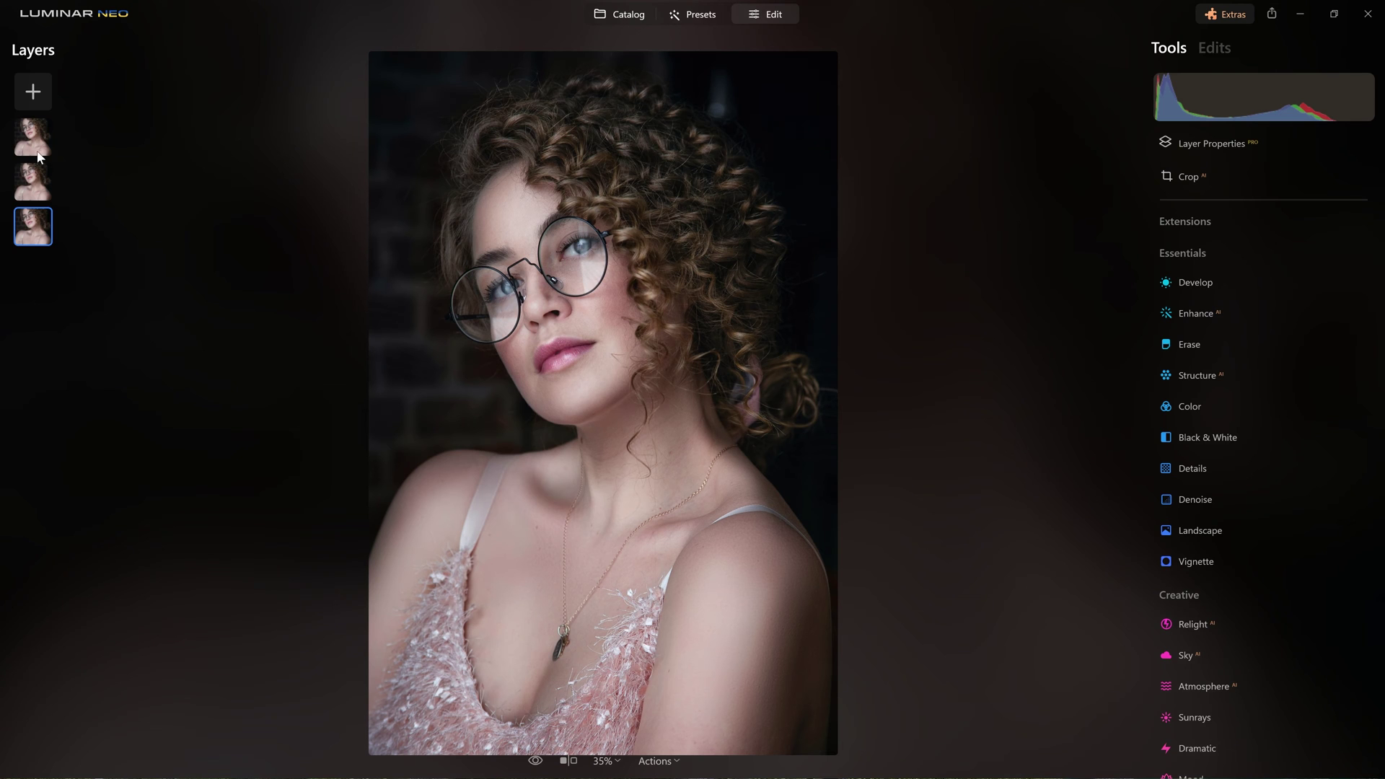
Step: Load pexels-kate-photo-dodge and burn.jpg from My Images as a new layer
click(22, 95)
click(36, 110)
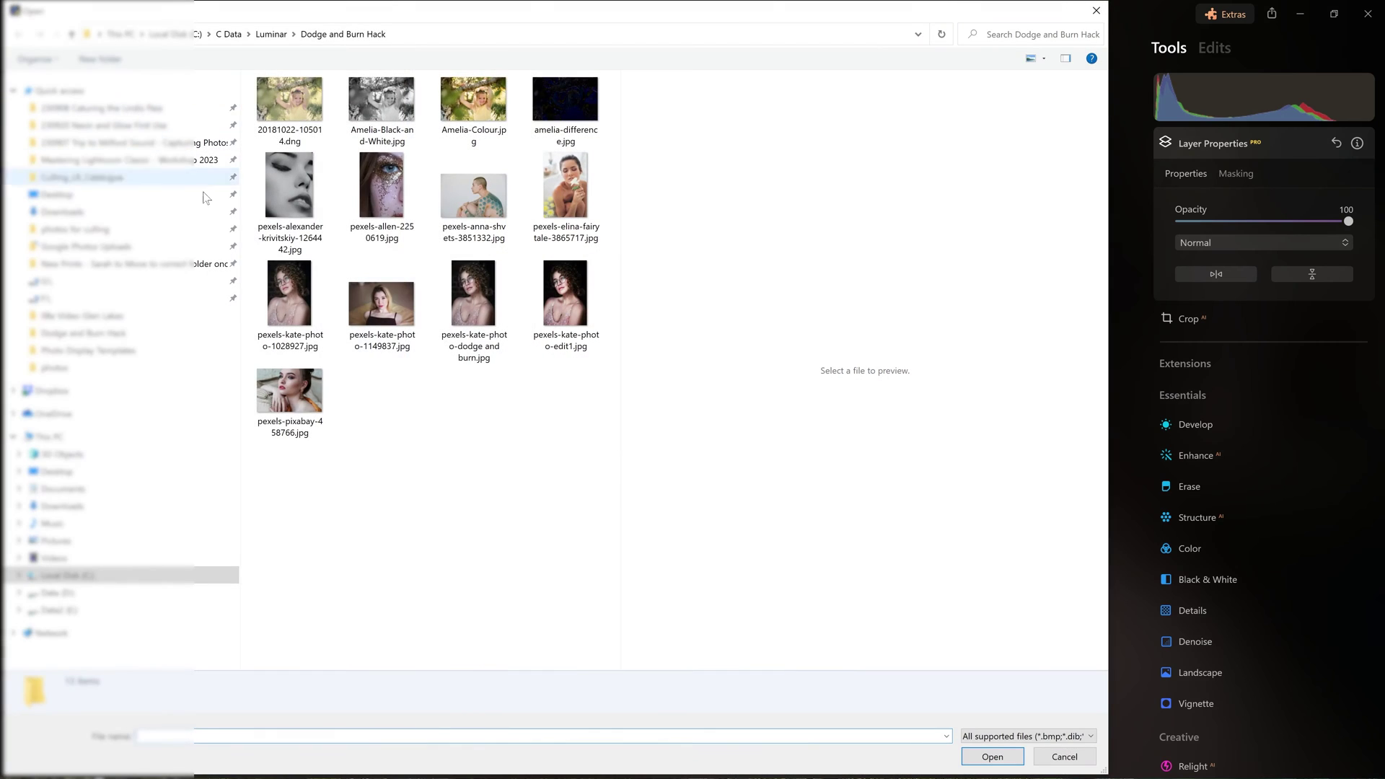
click(470, 329)
click(288, 295)
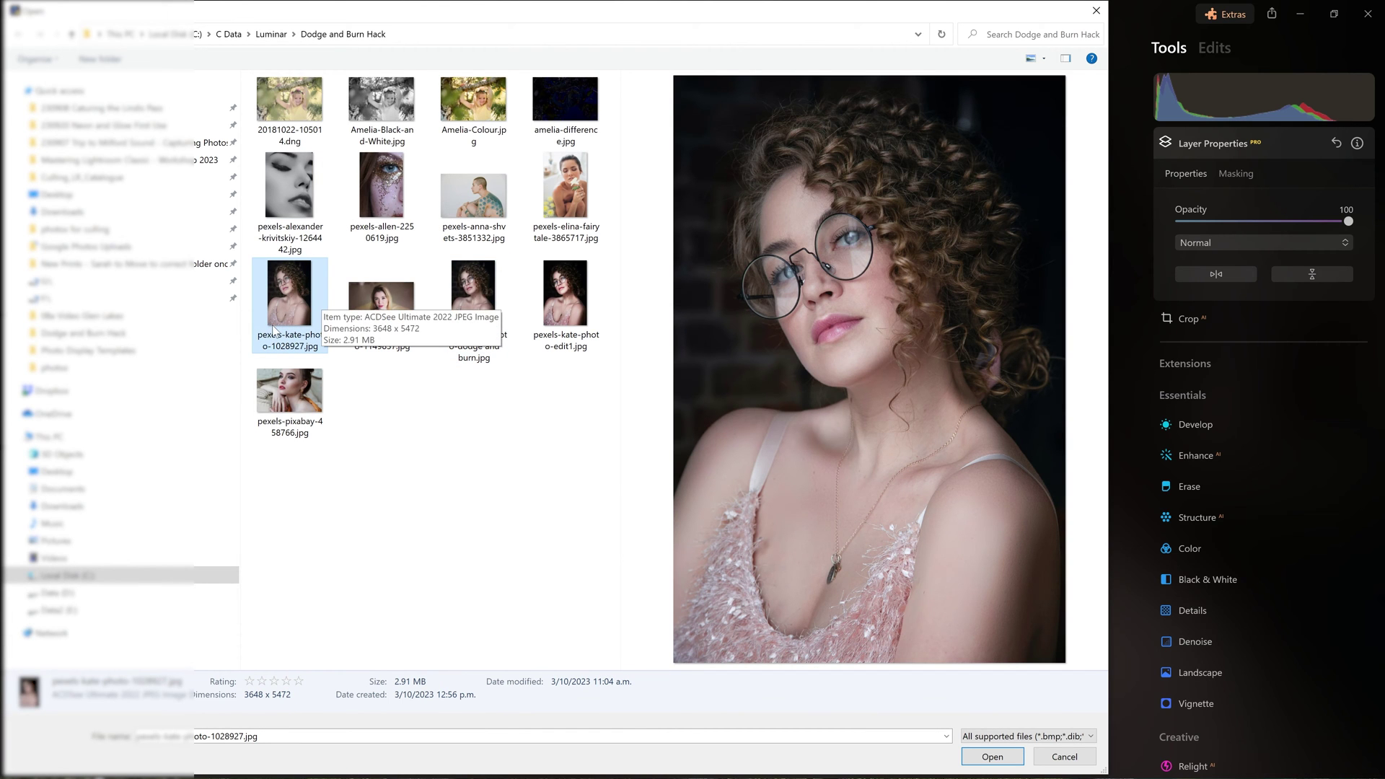
click(445, 314)
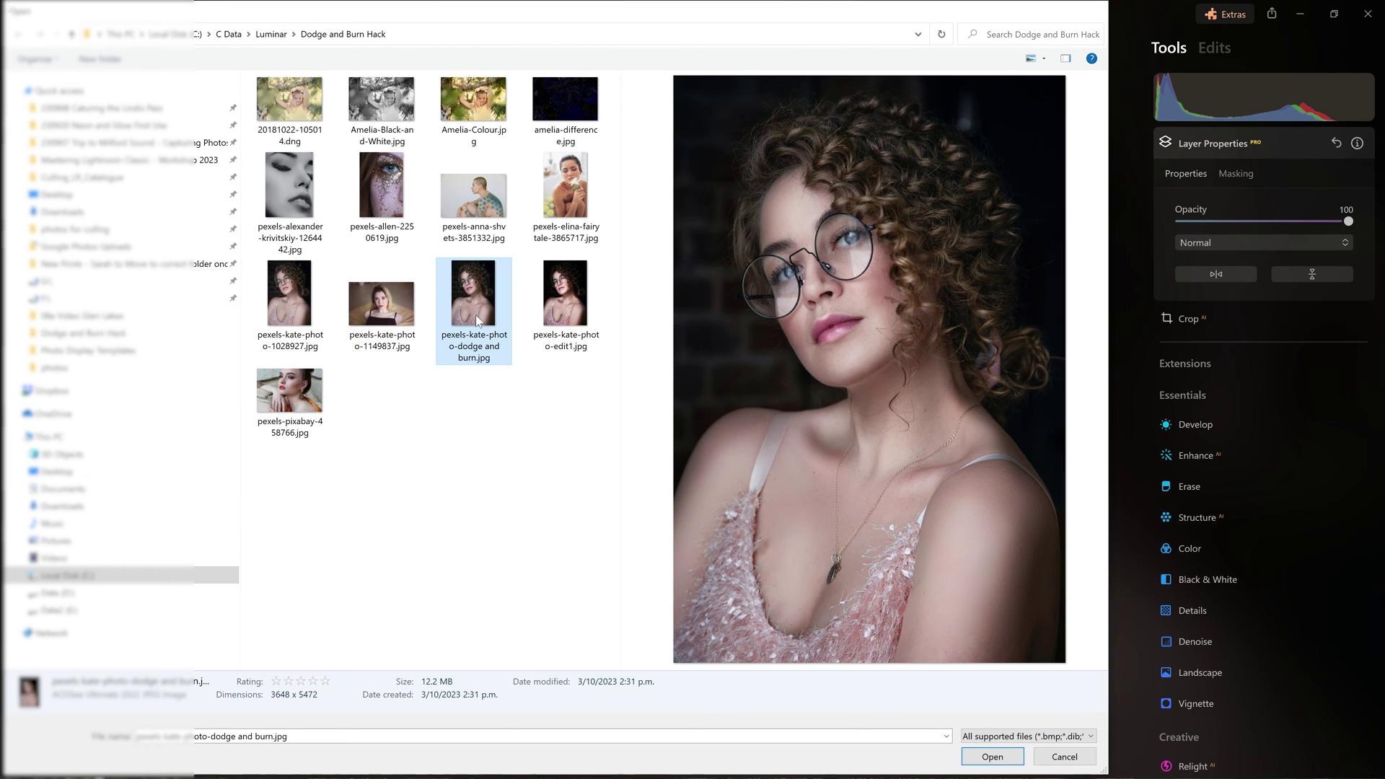
double_click(475, 314)
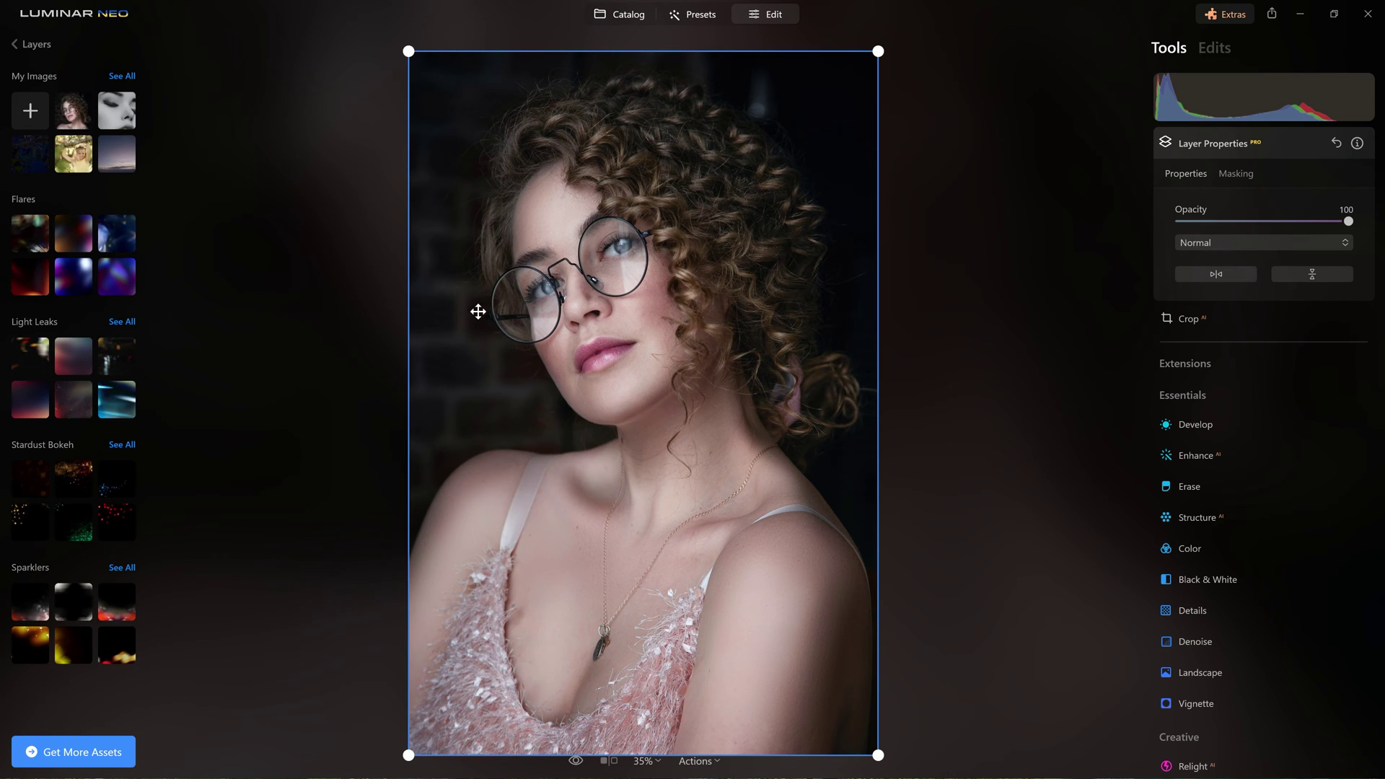
Step: Raise the new dodge-and-burn layer's opacity to 100, check the Screen layer, then reselect the top layer
click(80, 106)
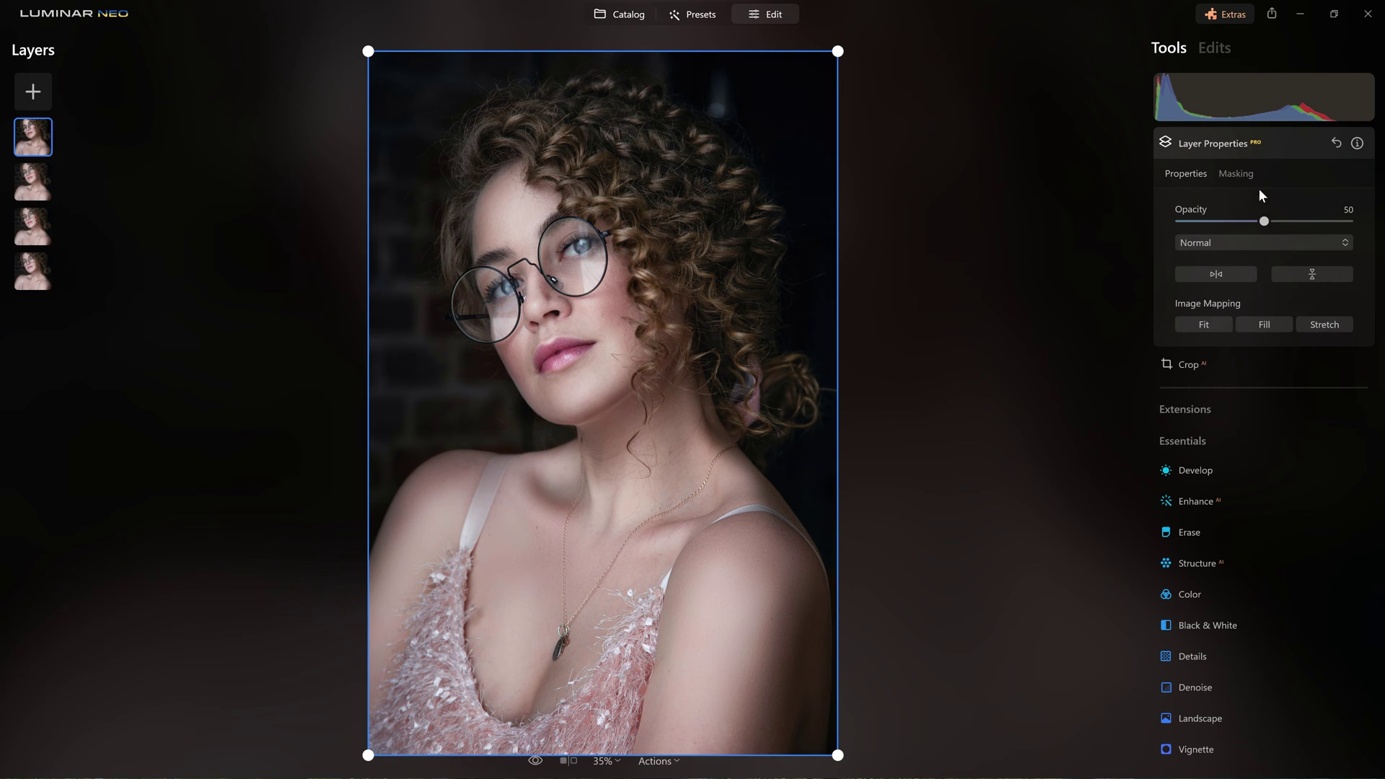
drag(1314, 225, 1349, 221)
click(40, 186)
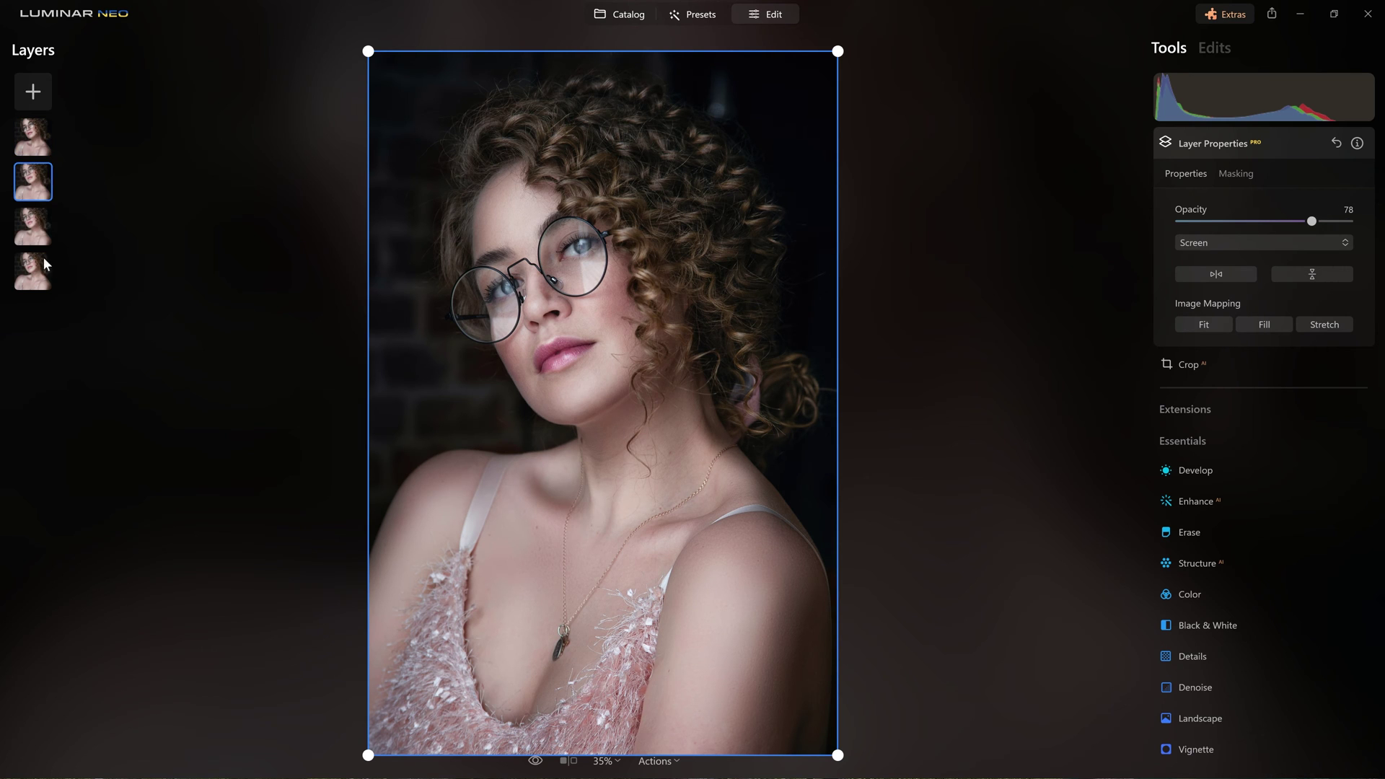
click(48, 147)
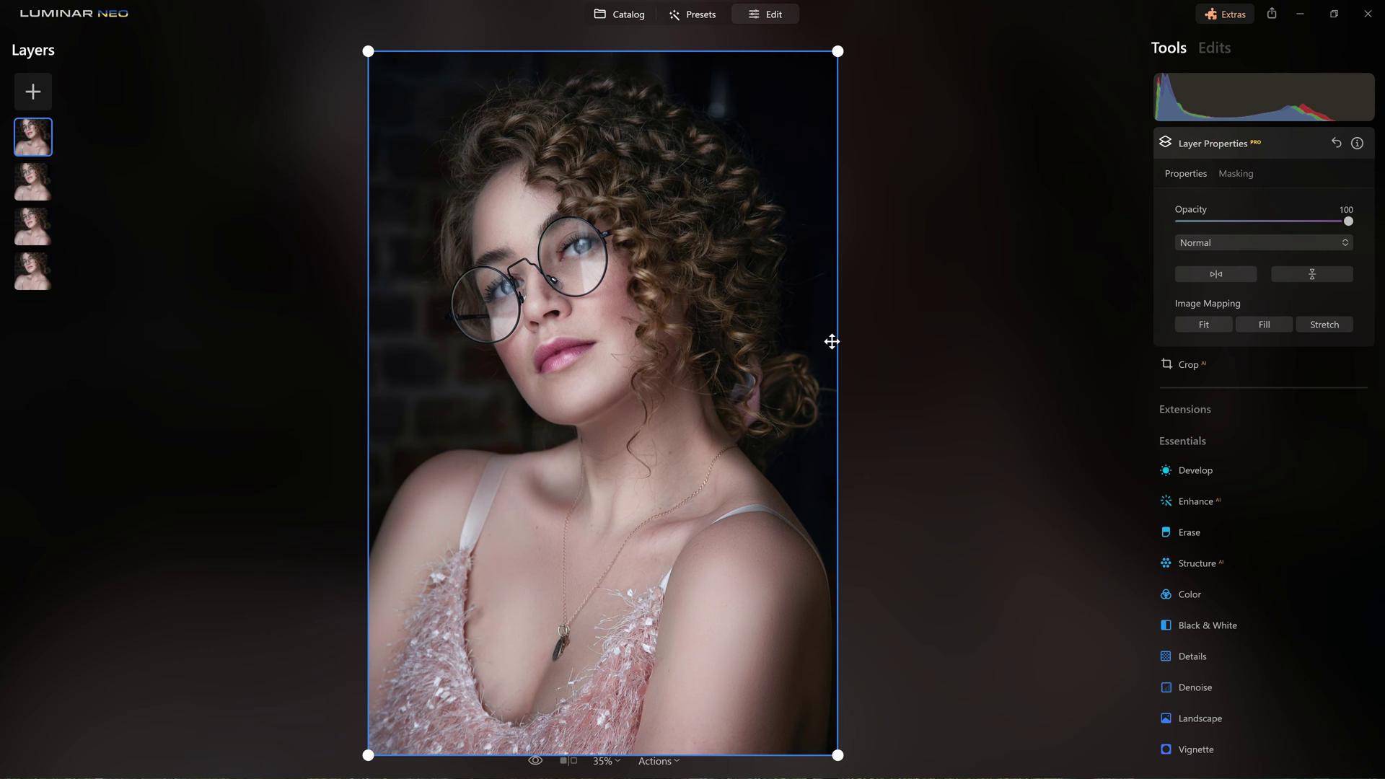
Step: Switch the top layer to Soft Light at 100 opacity, hiding and showing it to compare
click(1208, 242)
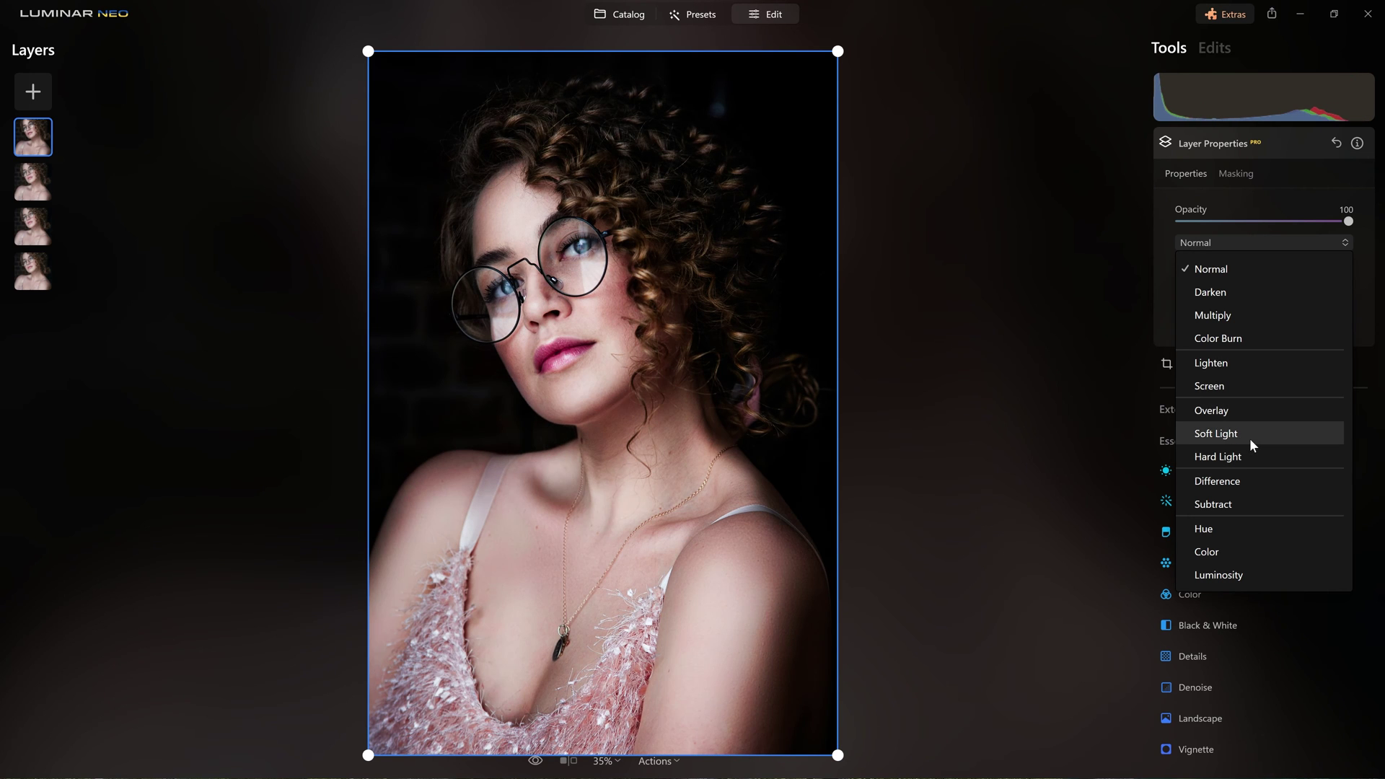
click(1237, 436)
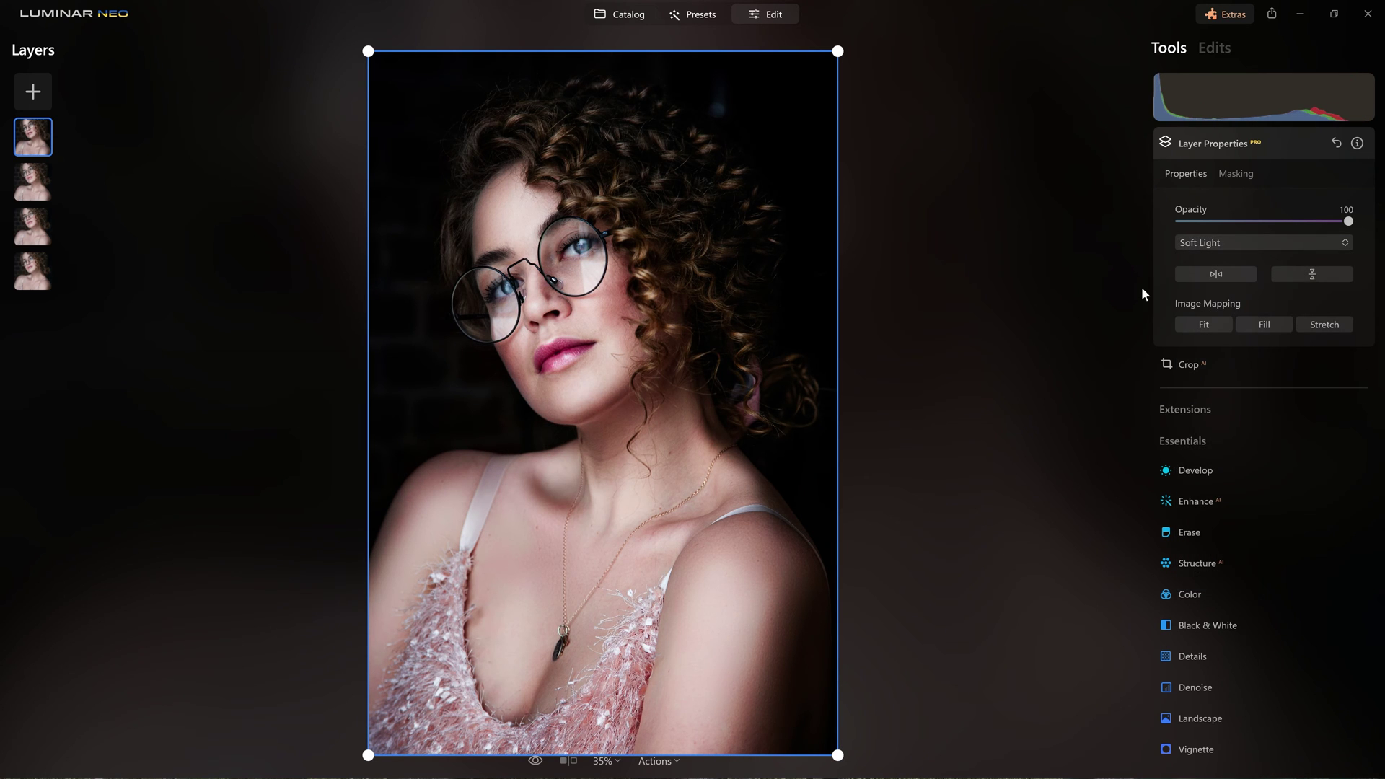
right_click(35, 142)
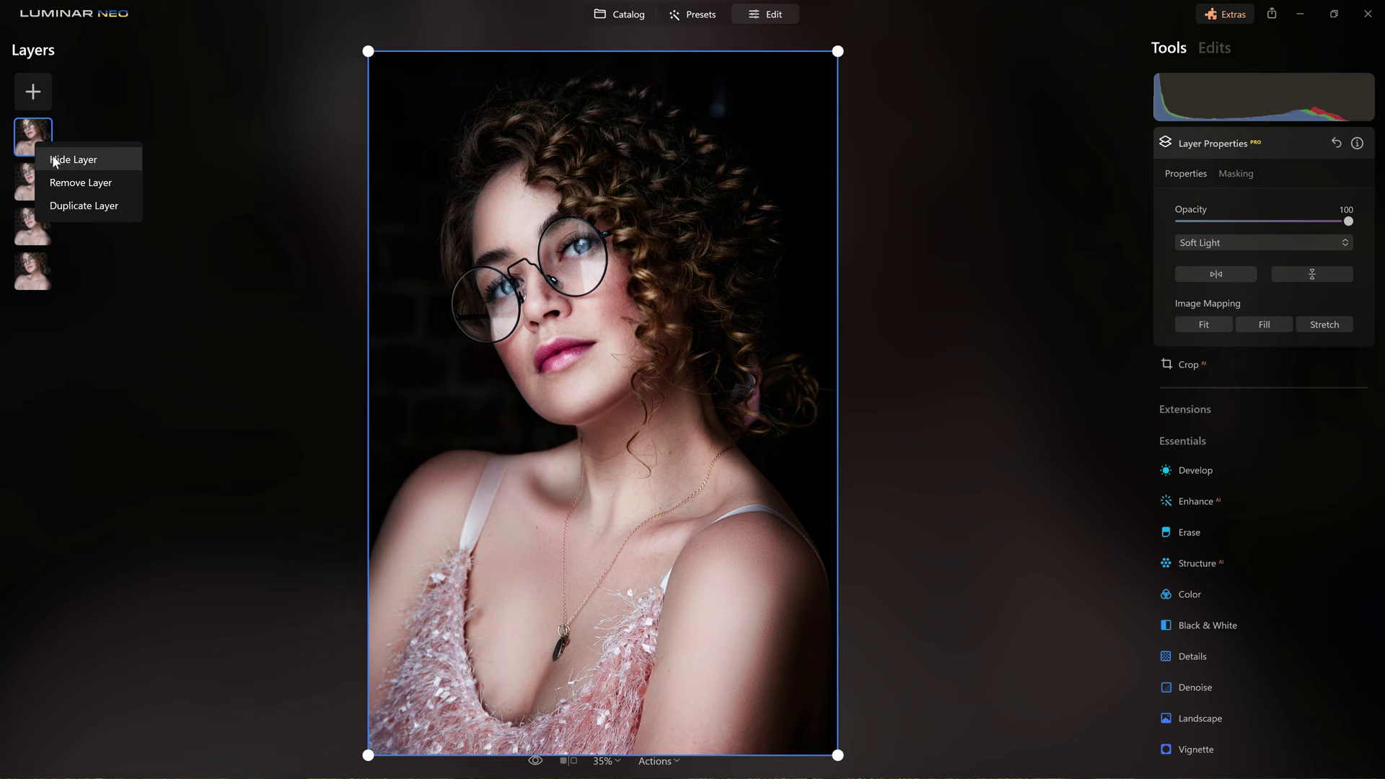
click(52, 155)
right_click(40, 143)
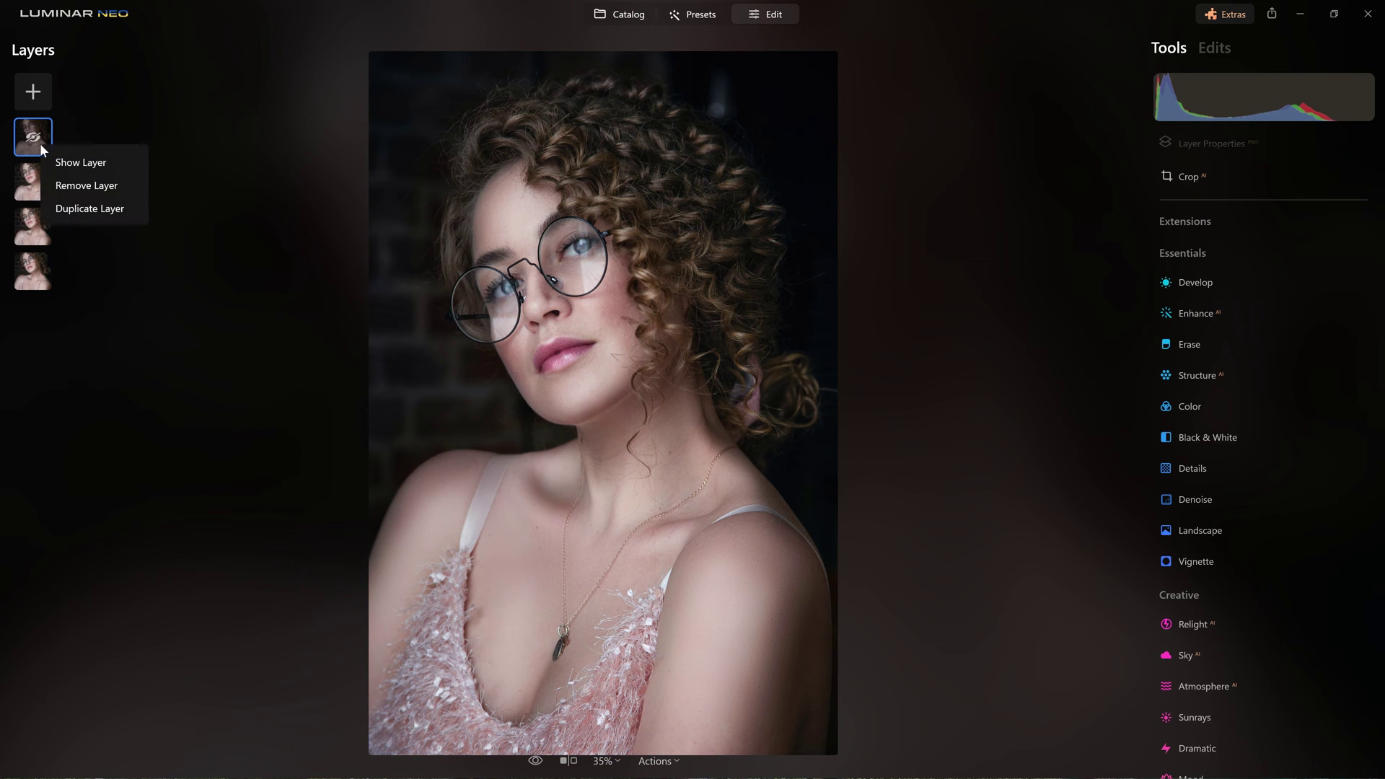
click(58, 163)
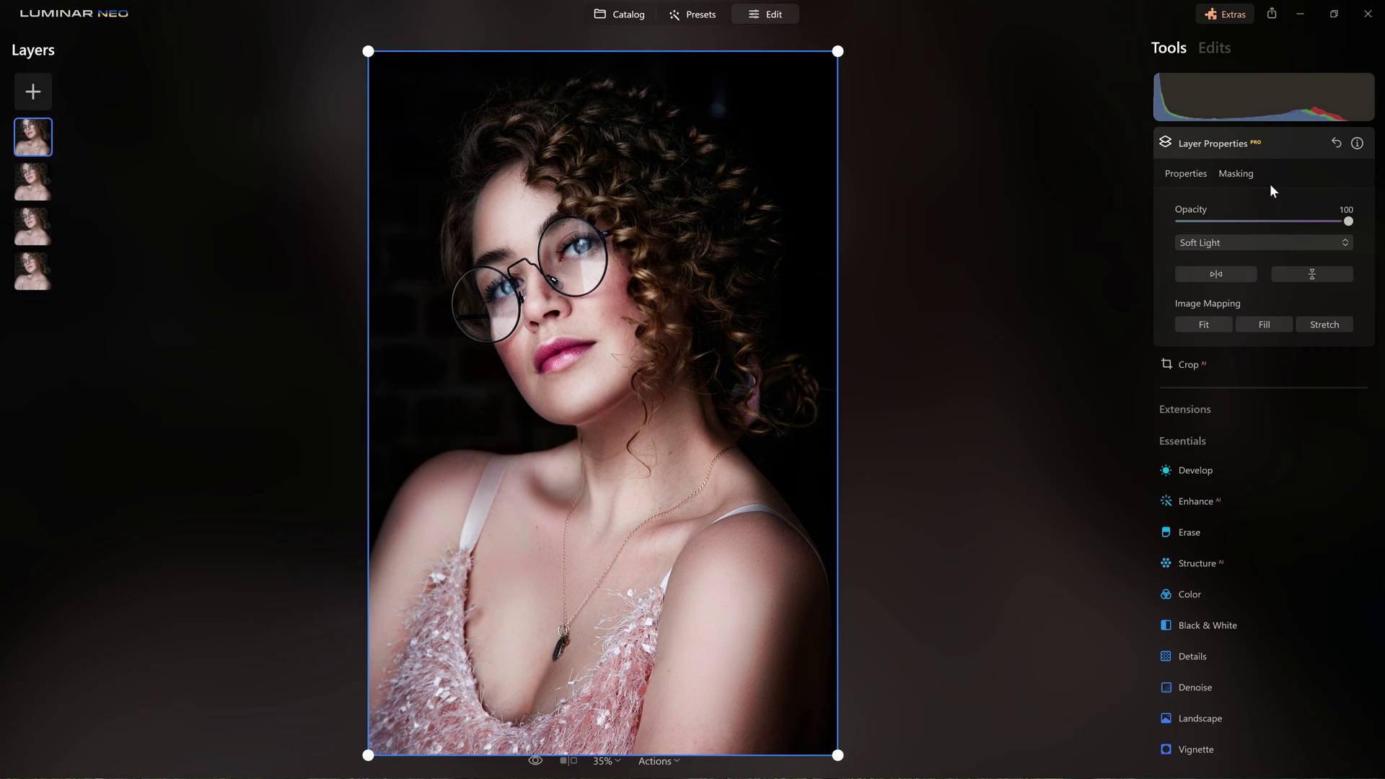
drag(1324, 226, 1359, 224)
Step: Apply Gaussian Blur to the Soft Light layer, trying Amount 100 before settling on 50
scroll(1212, 473, down, 5)
scroll(1209, 480, down, 2)
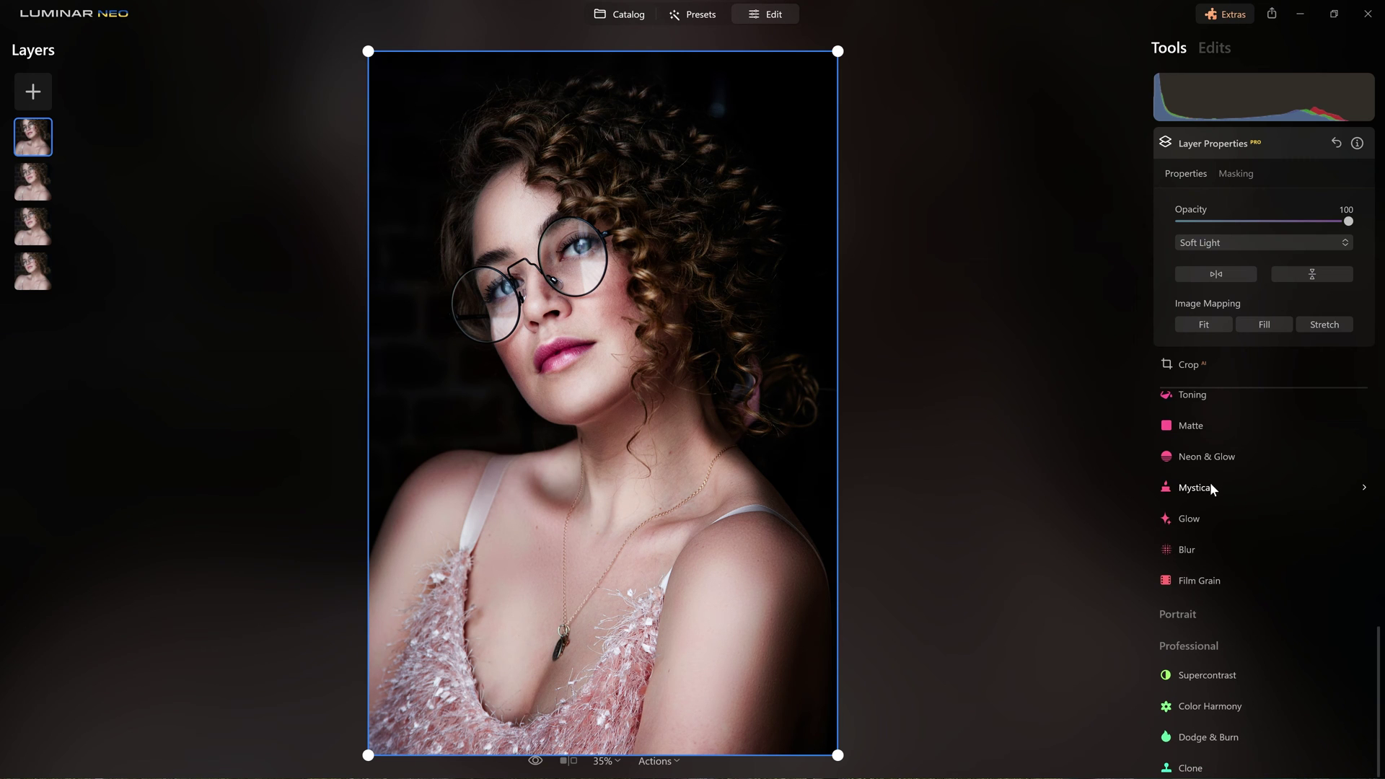
click(1206, 544)
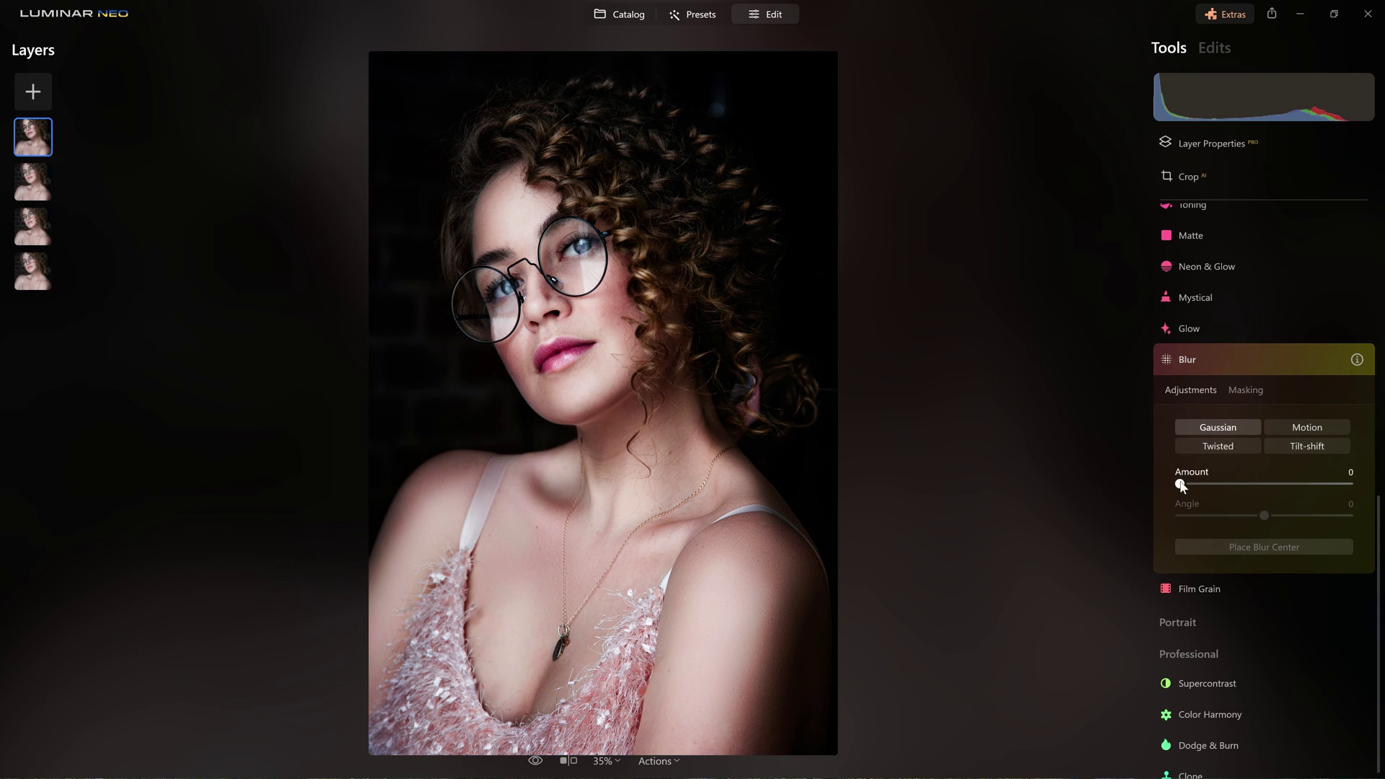
drag(1180, 484, 1302, 486)
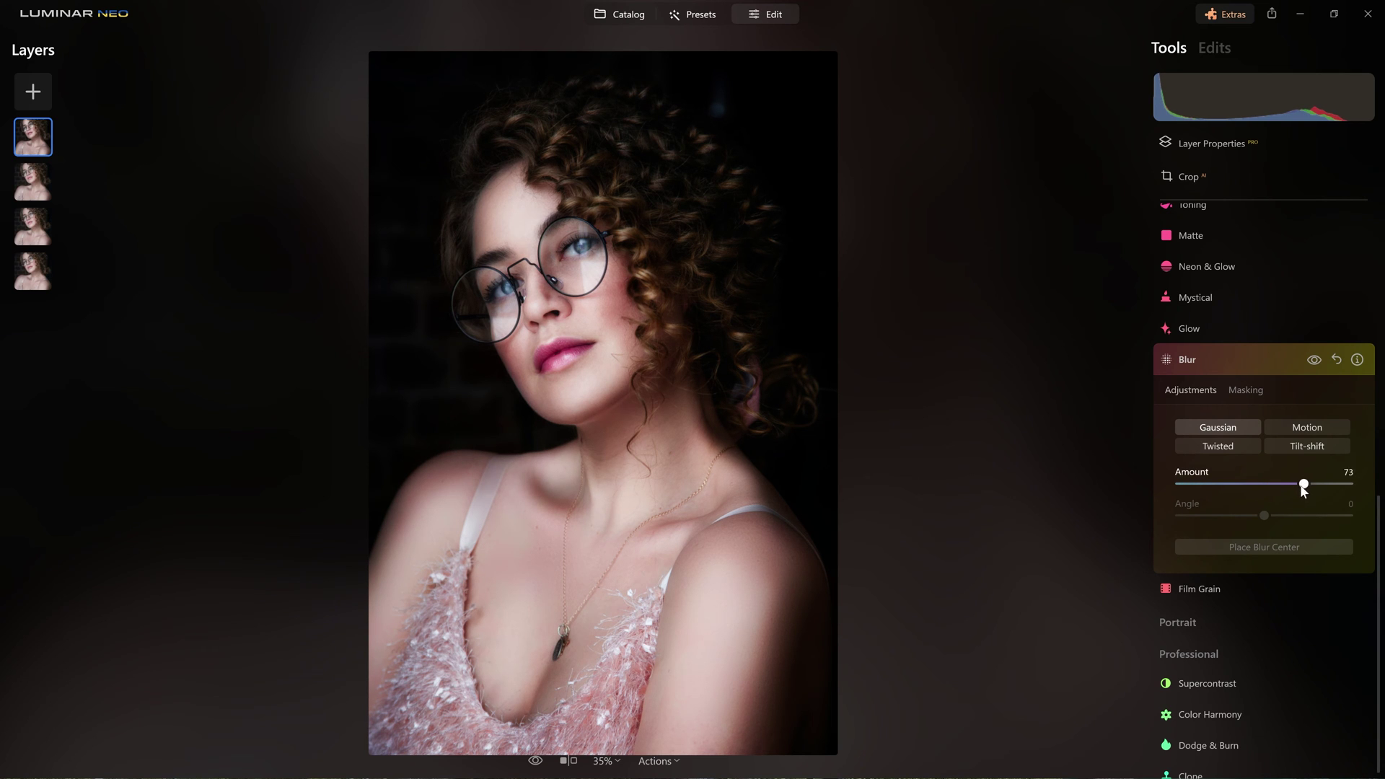
drag(1218, 489, 1351, 461)
drag(1226, 483, 1264, 484)
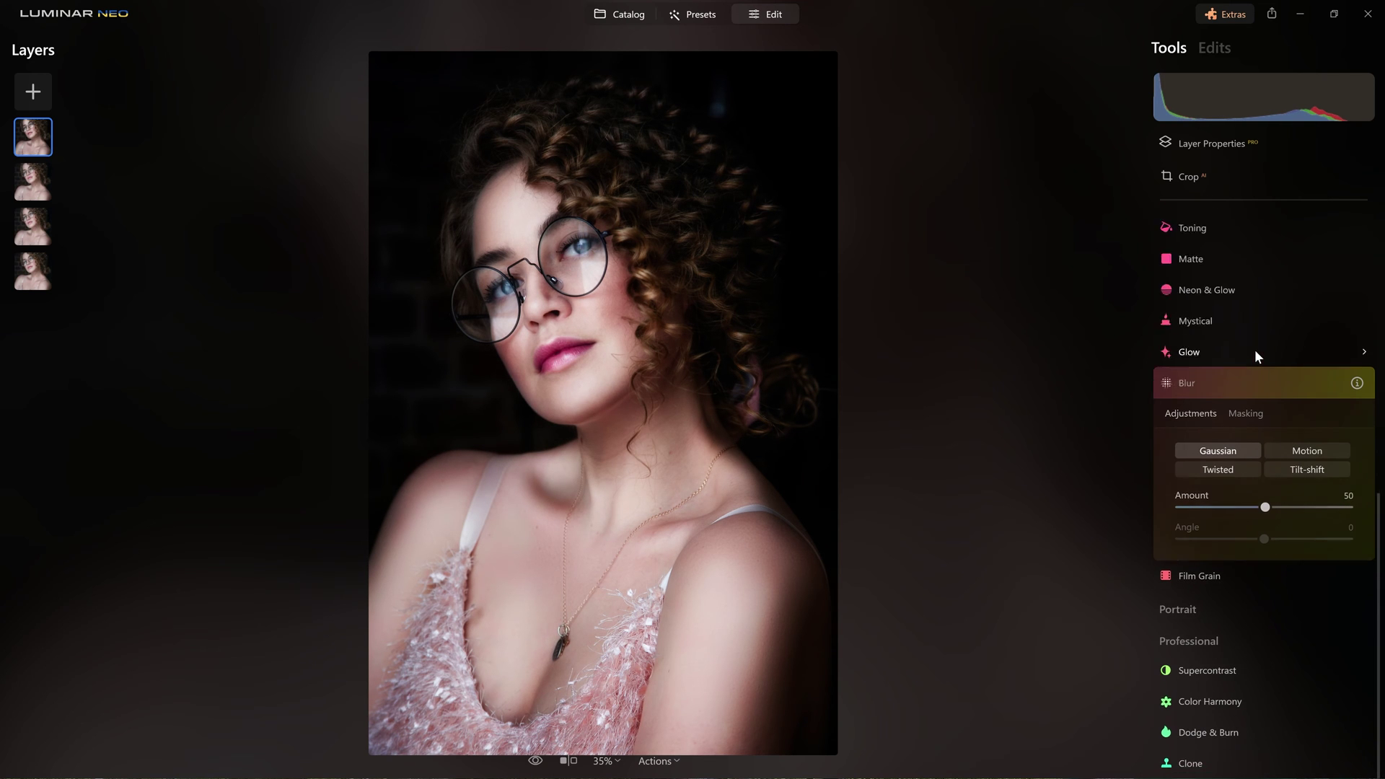
Step: Drop the blurred Soft Light layer to 50 opacity, then hide and show it to compare
scroll(1253, 349, up, 10)
click(1223, 144)
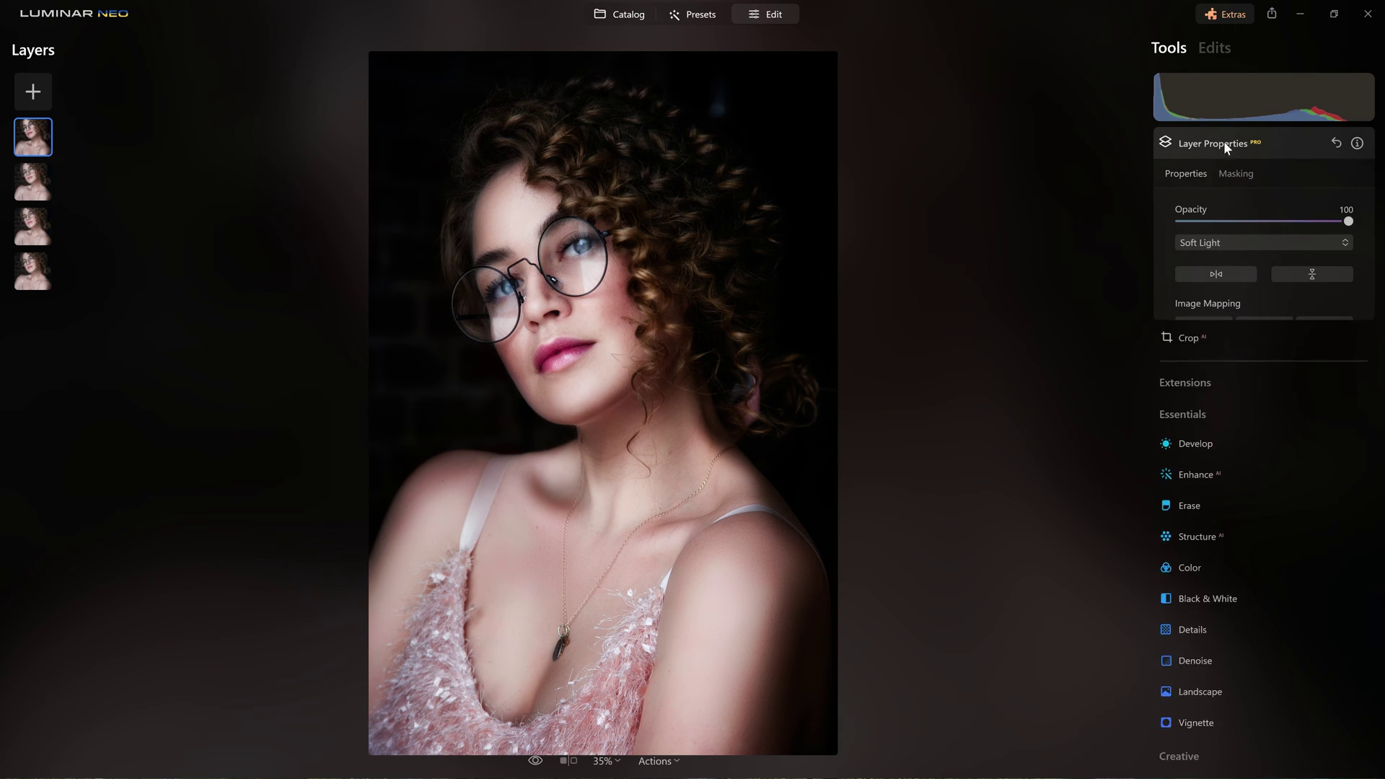
drag(1348, 221, 1264, 223)
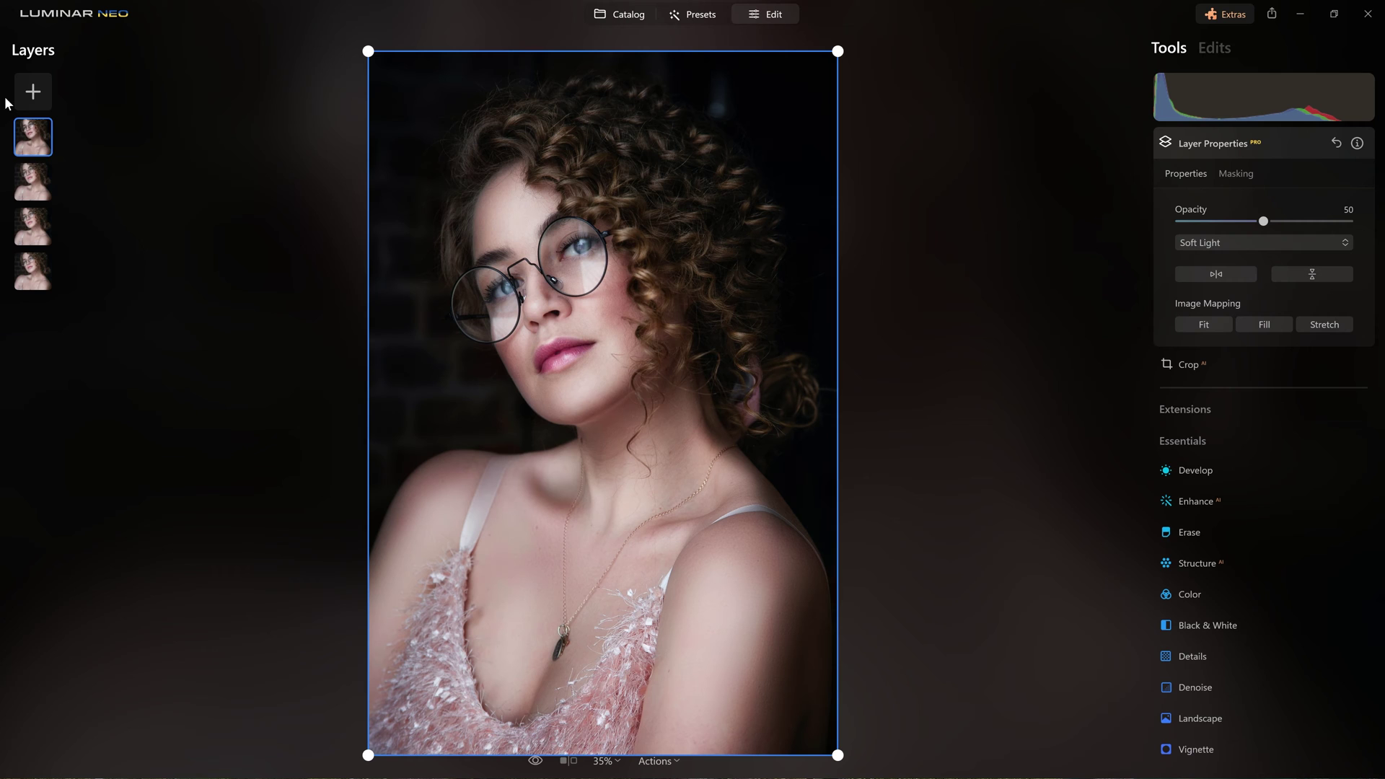
right_click(25, 132)
click(33, 134)
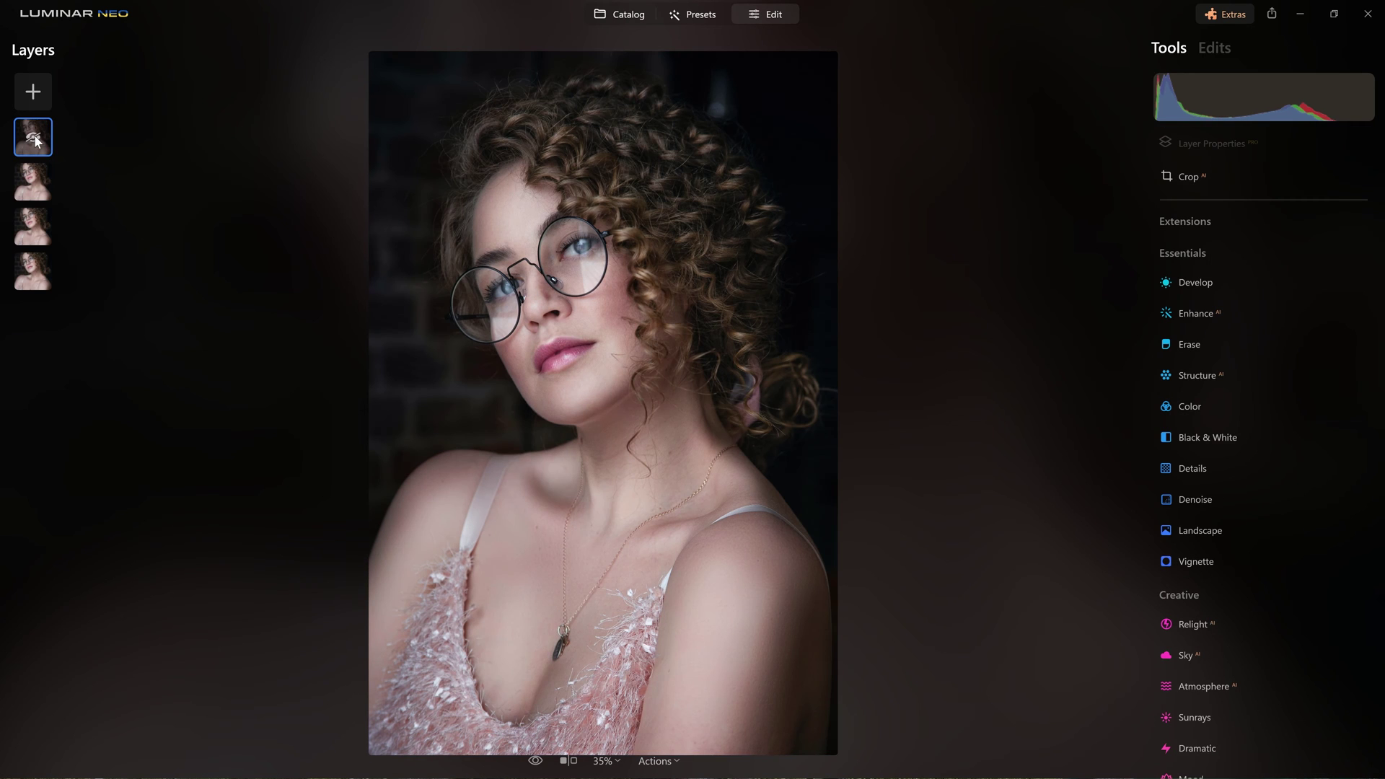
right_click(38, 140)
click(75, 154)
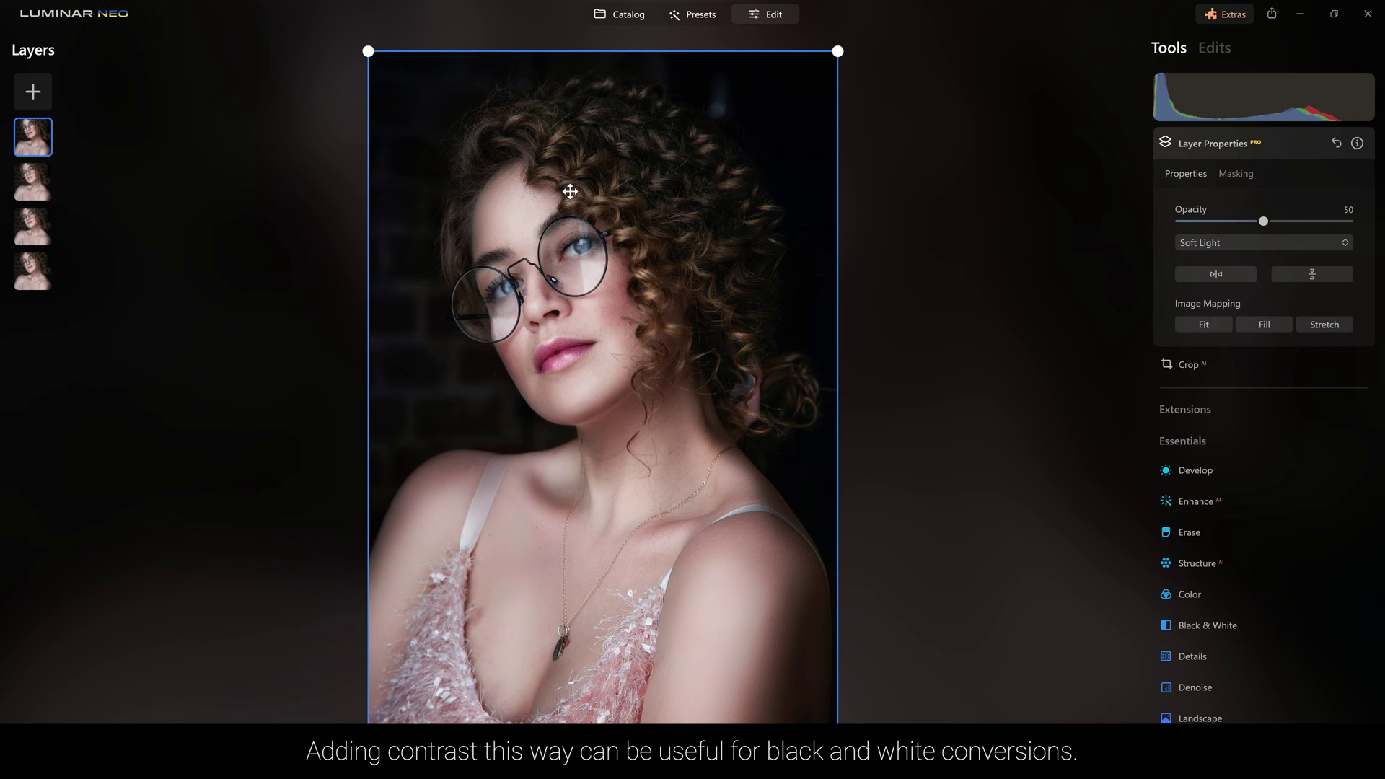
Step: Add the portrait from My Images as a new top layer, Screen mode, 100 opacity
click(32, 85)
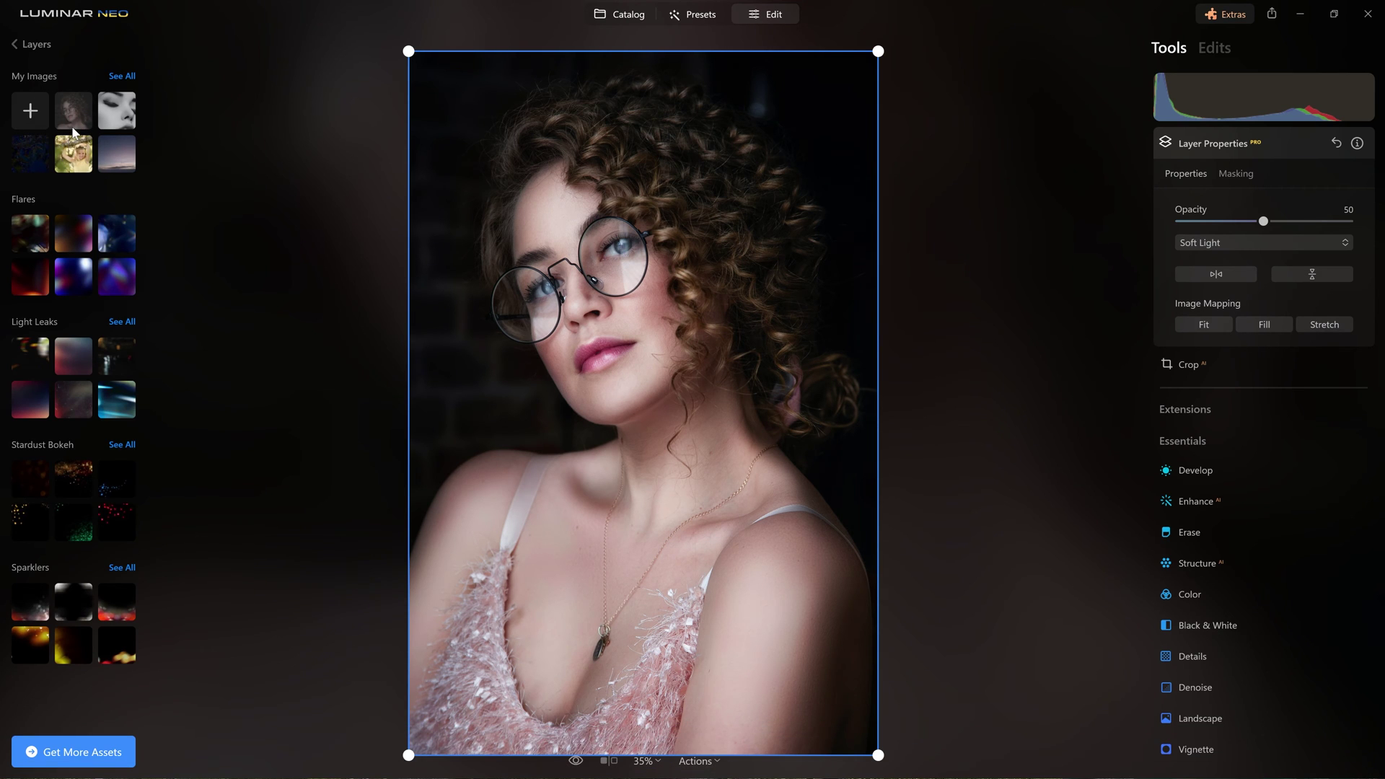
click(72, 125)
click(1252, 245)
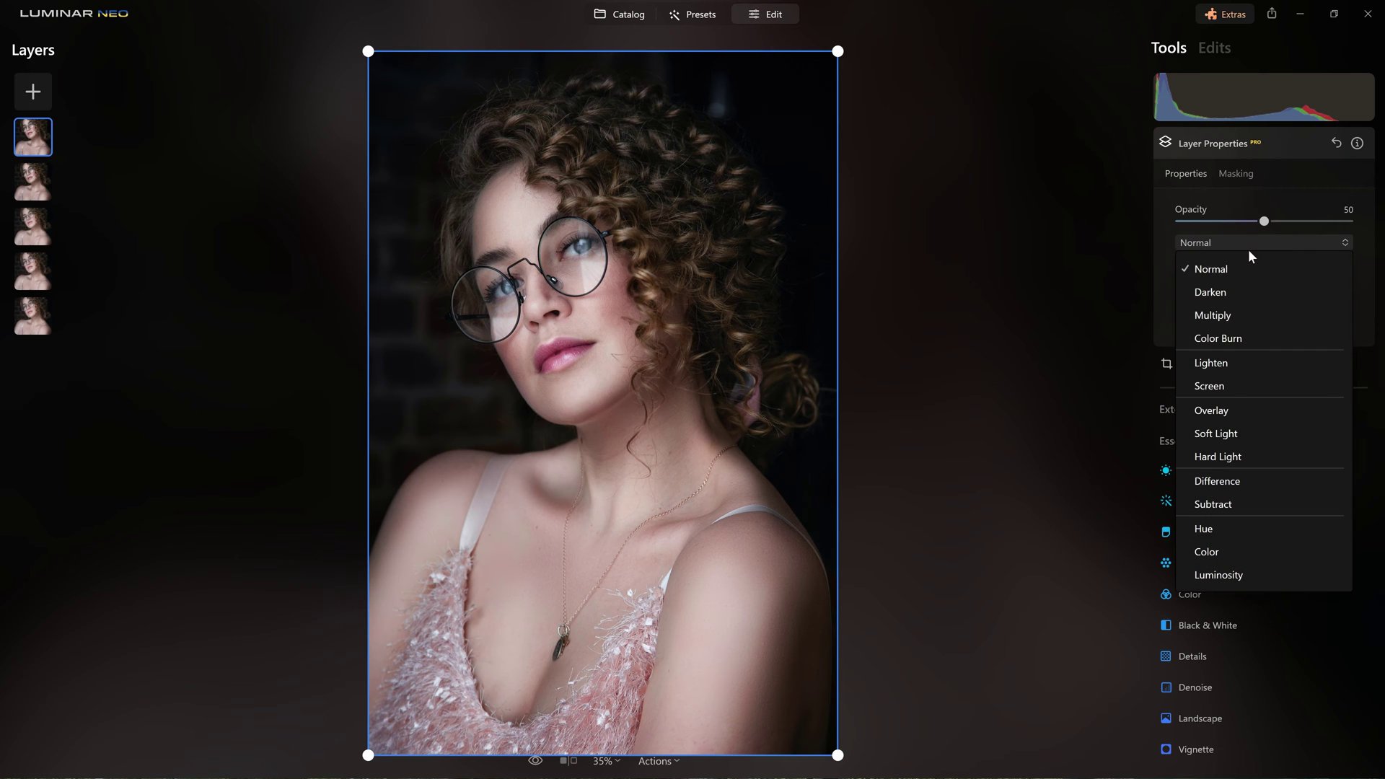
click(1242, 382)
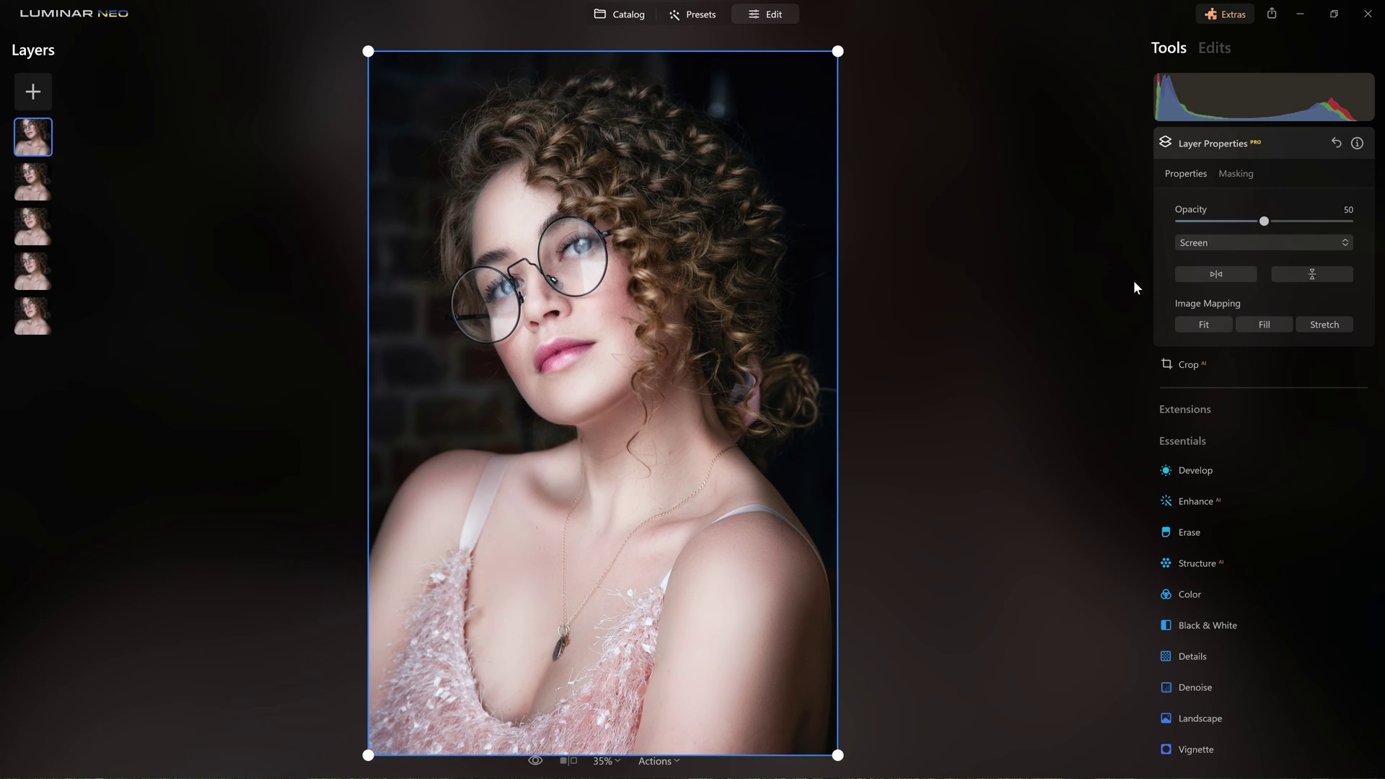
drag(1264, 221, 1352, 238)
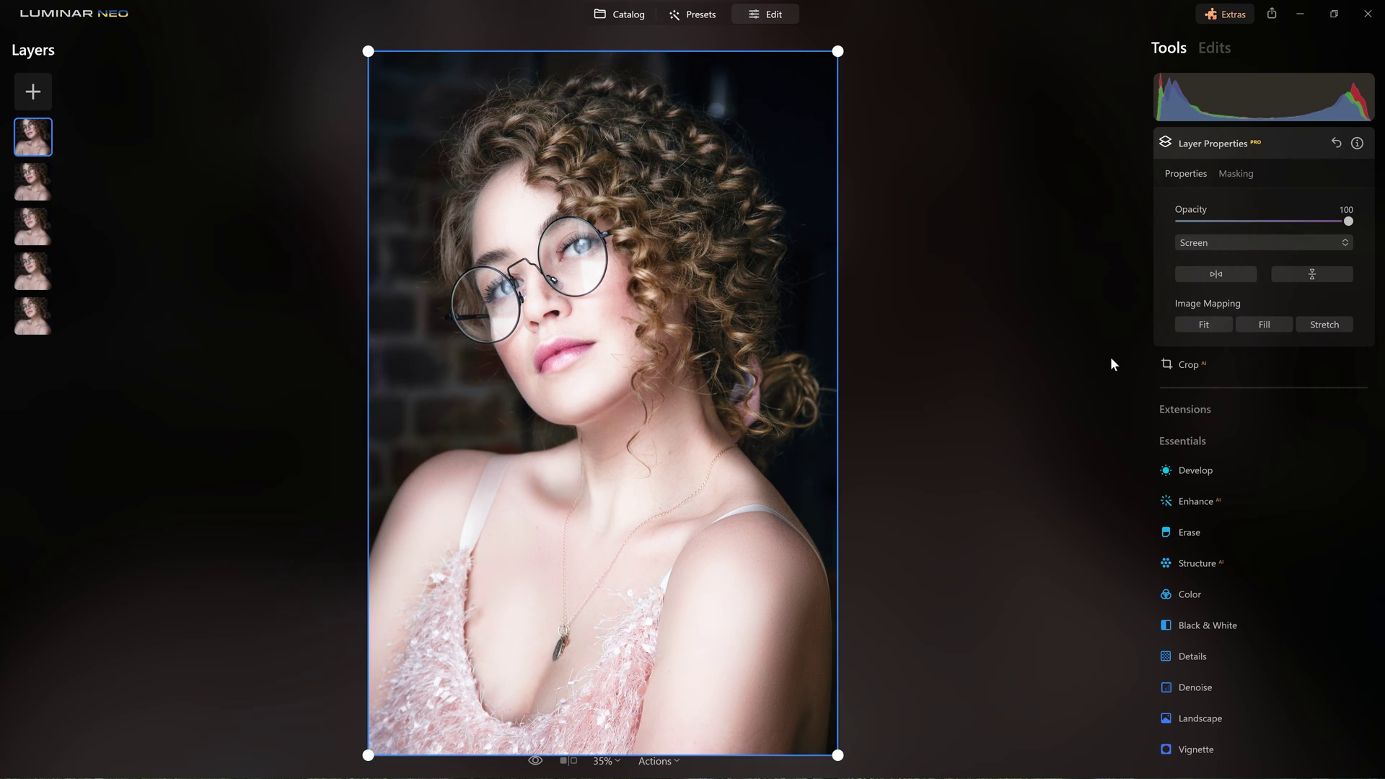
Step: Give the Screen layer a Gaussian blur of 35 and lower its opacity to 29
scroll(1234, 440, down, 10)
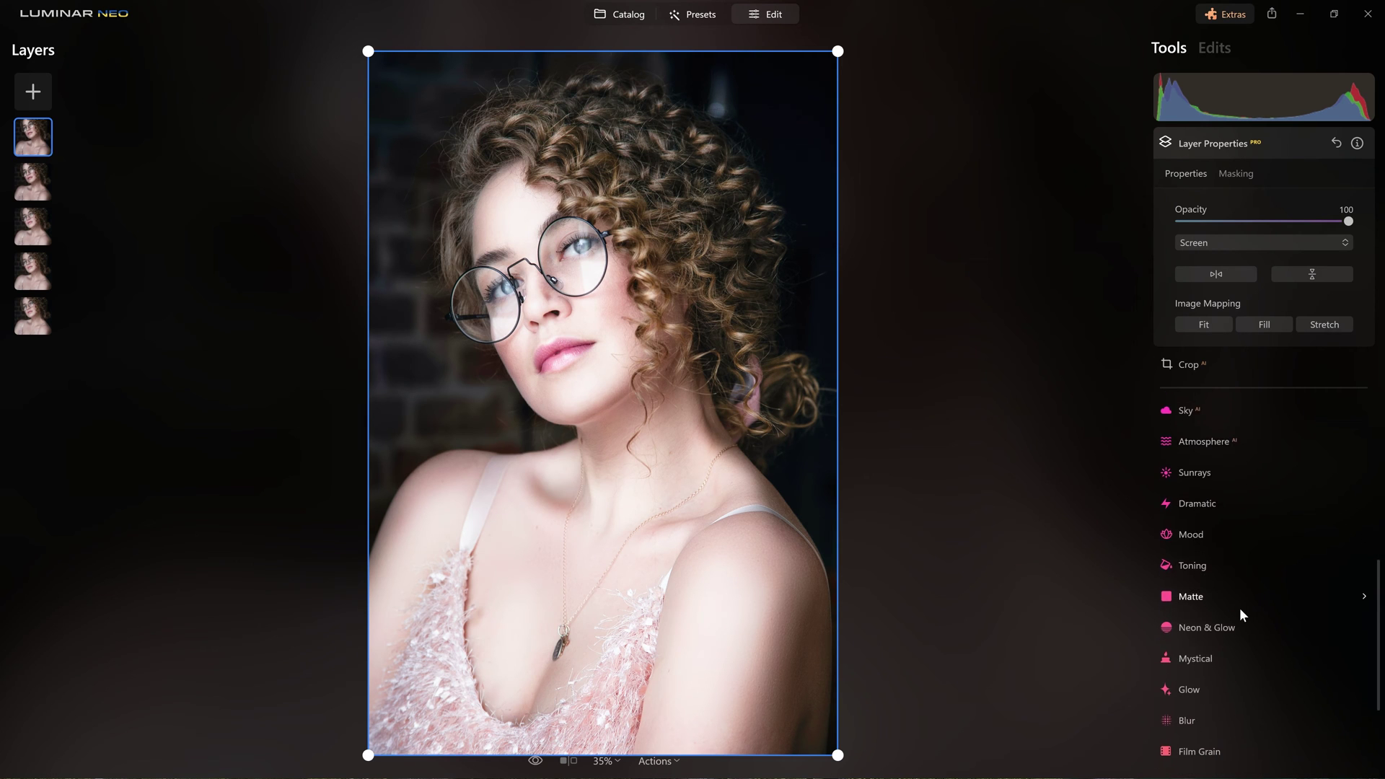
scroll(1237, 611, down, 3)
click(1222, 633)
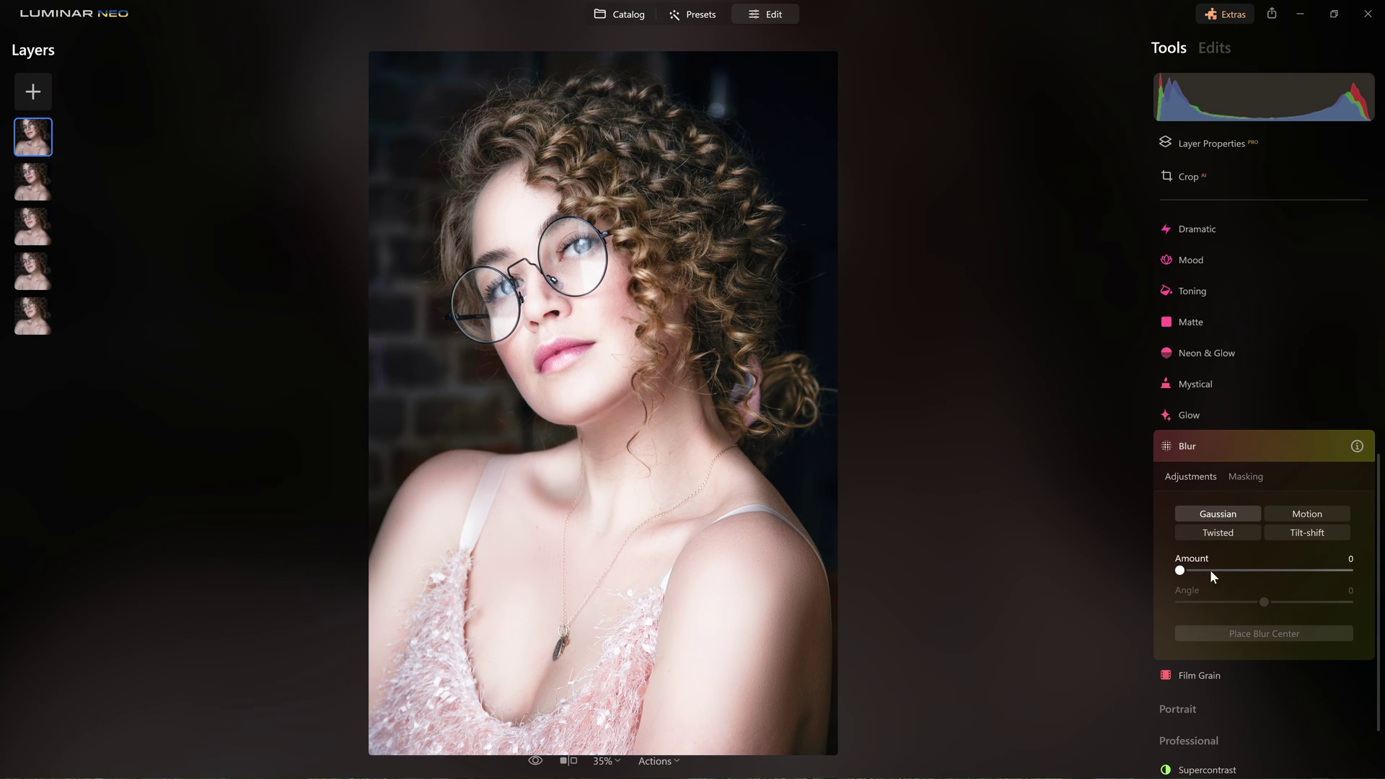
mouse_move(1200, 574)
mouse_down()
mouse_move(1240, 578)
mouse_move(1224, 579)
mouse_up()
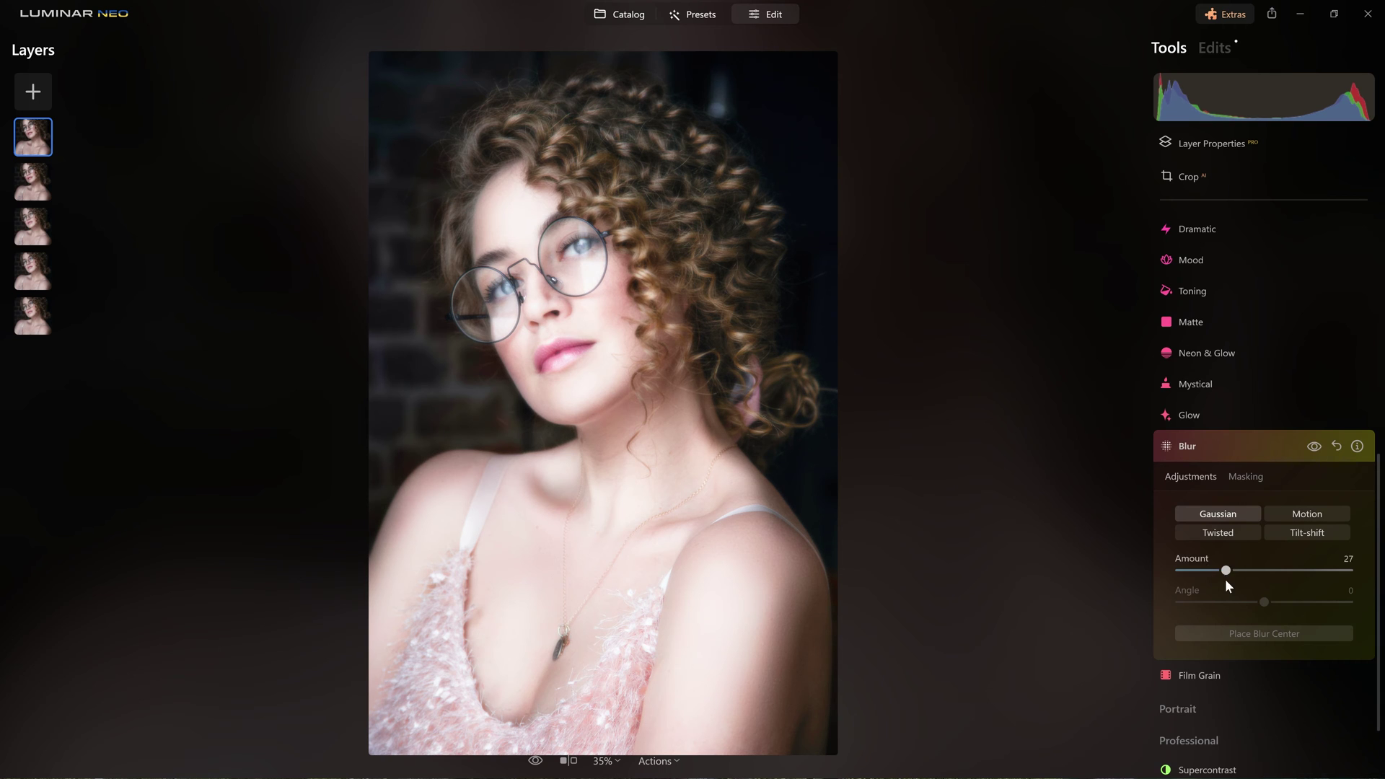
click(1218, 144)
drag(1249, 221, 1227, 248)
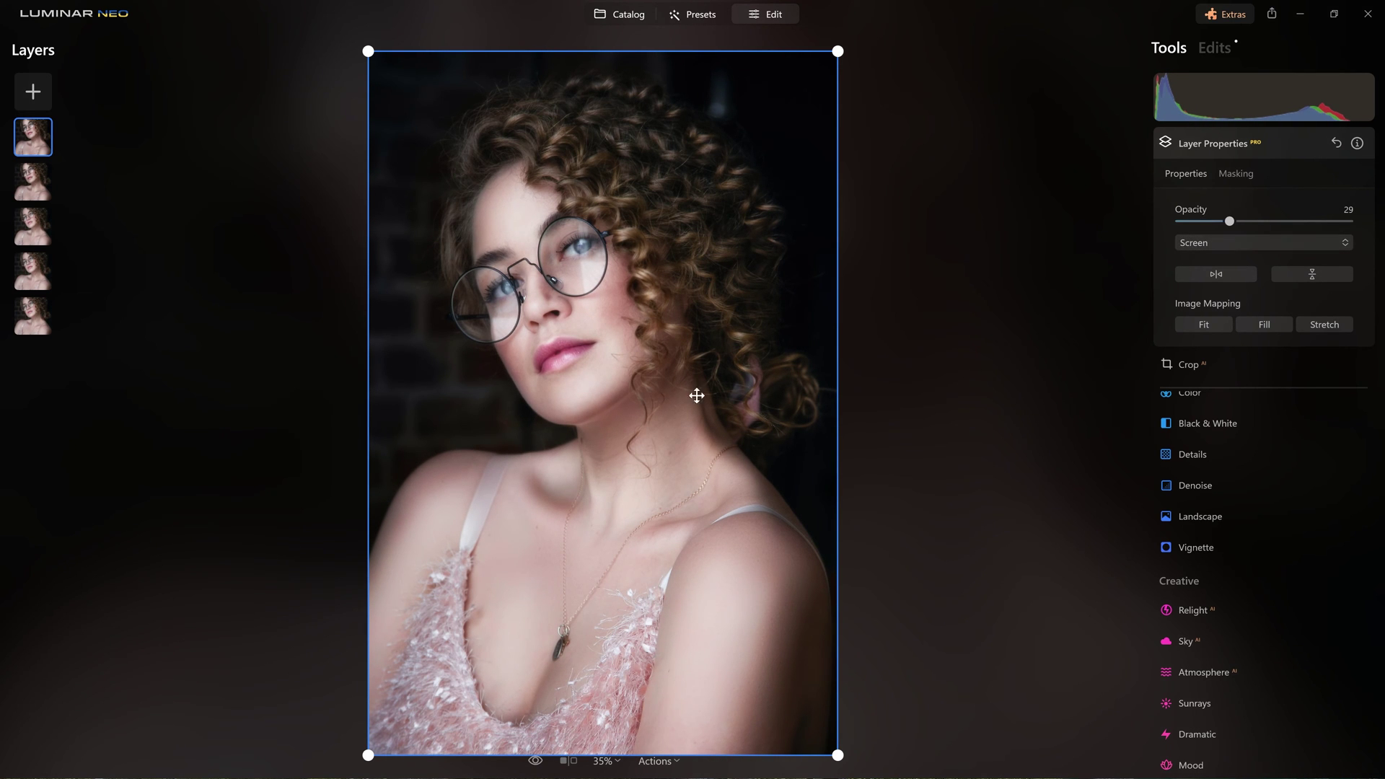
Step: Add the portrait as another layer and leave the top one Normal at 50 opacity
click(33, 91)
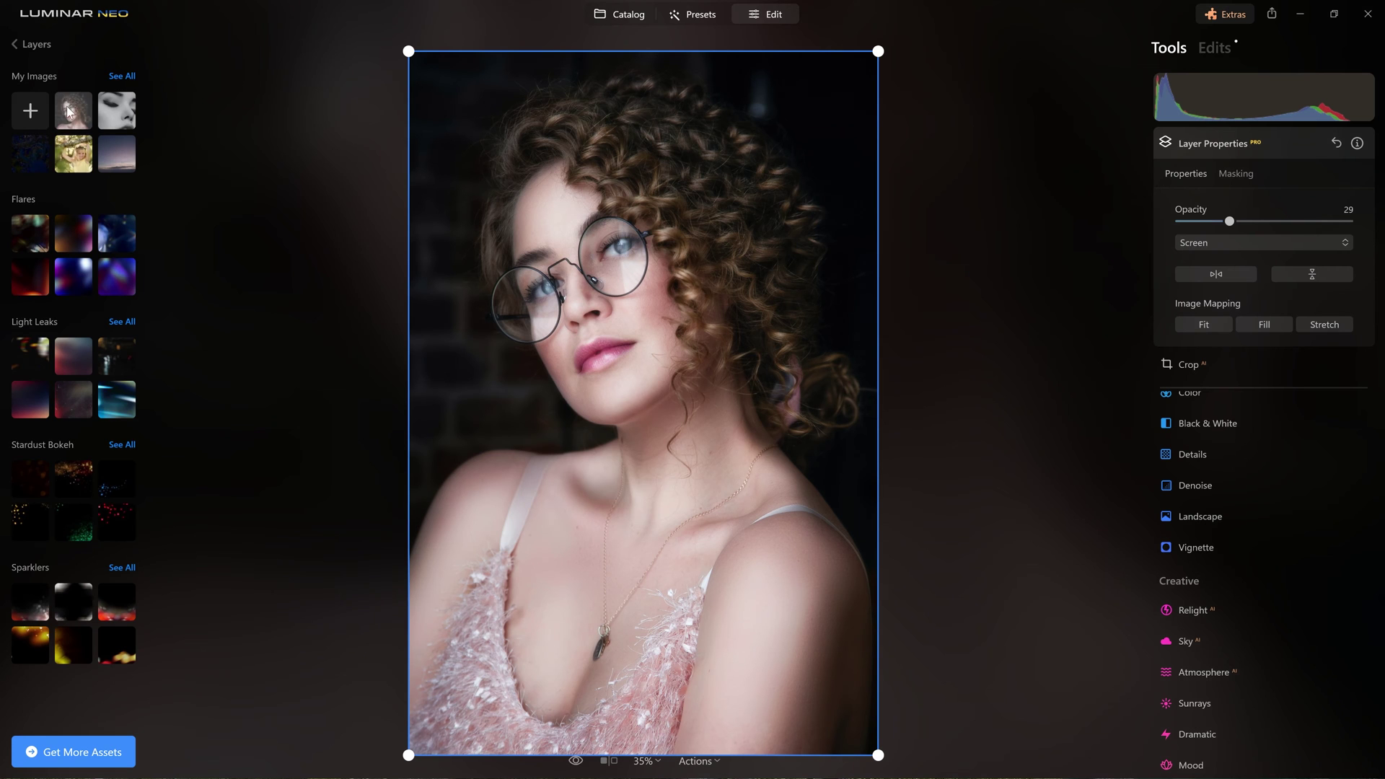
click(69, 107)
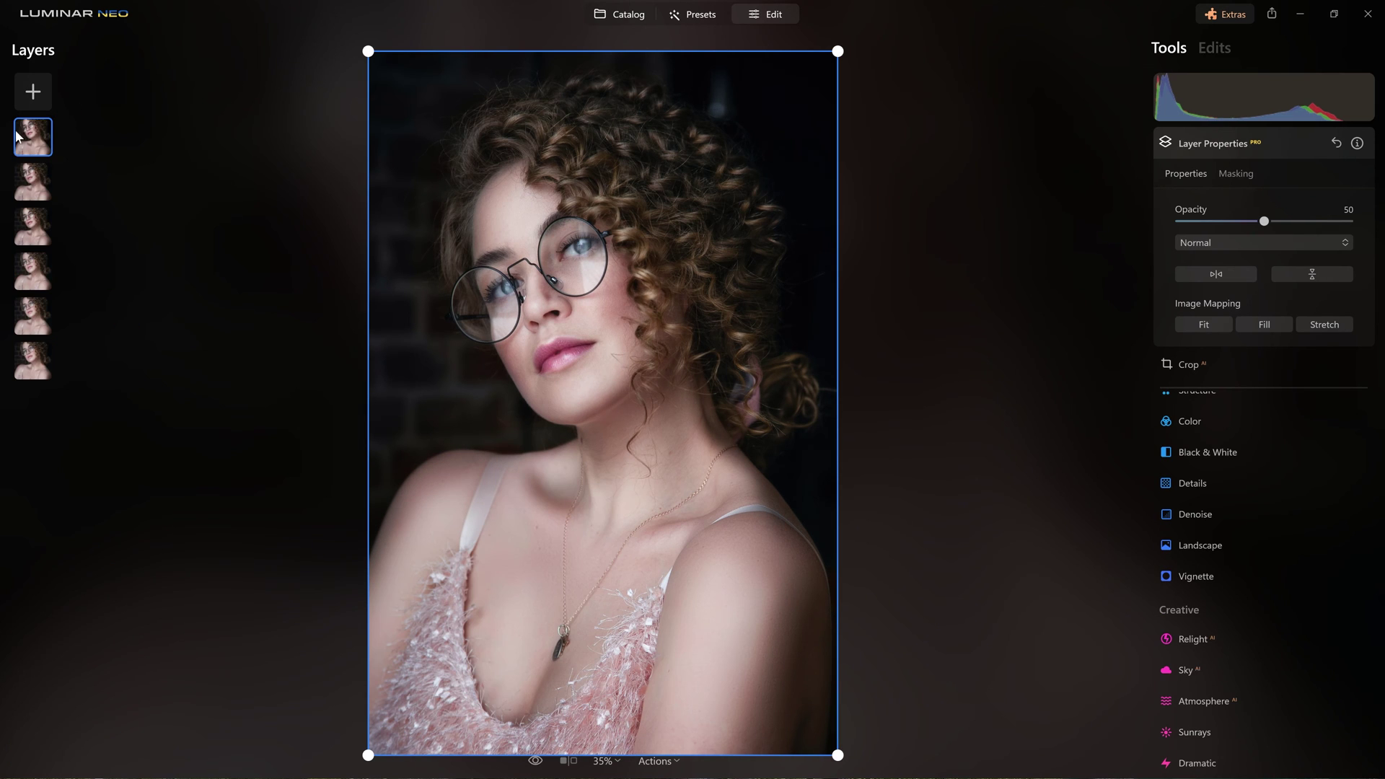
click(36, 90)
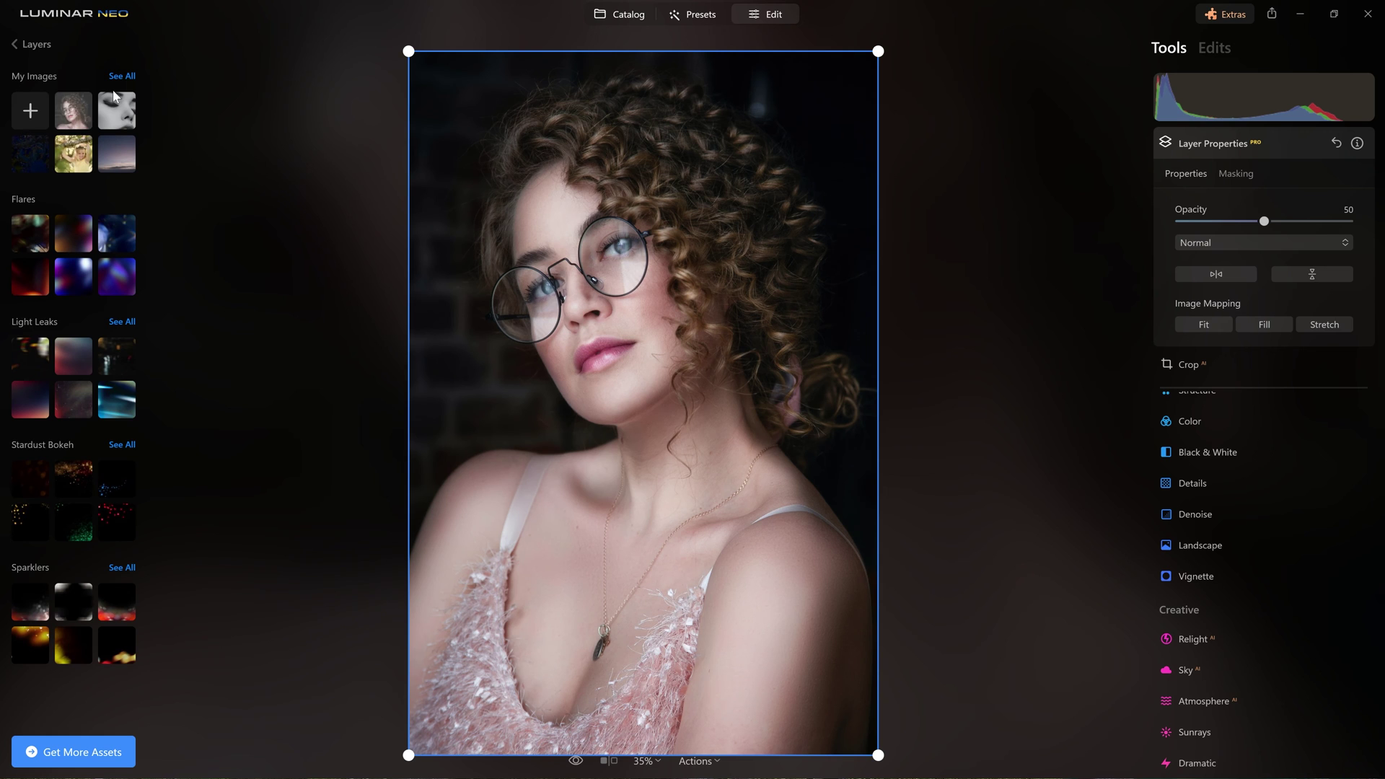
click(65, 110)
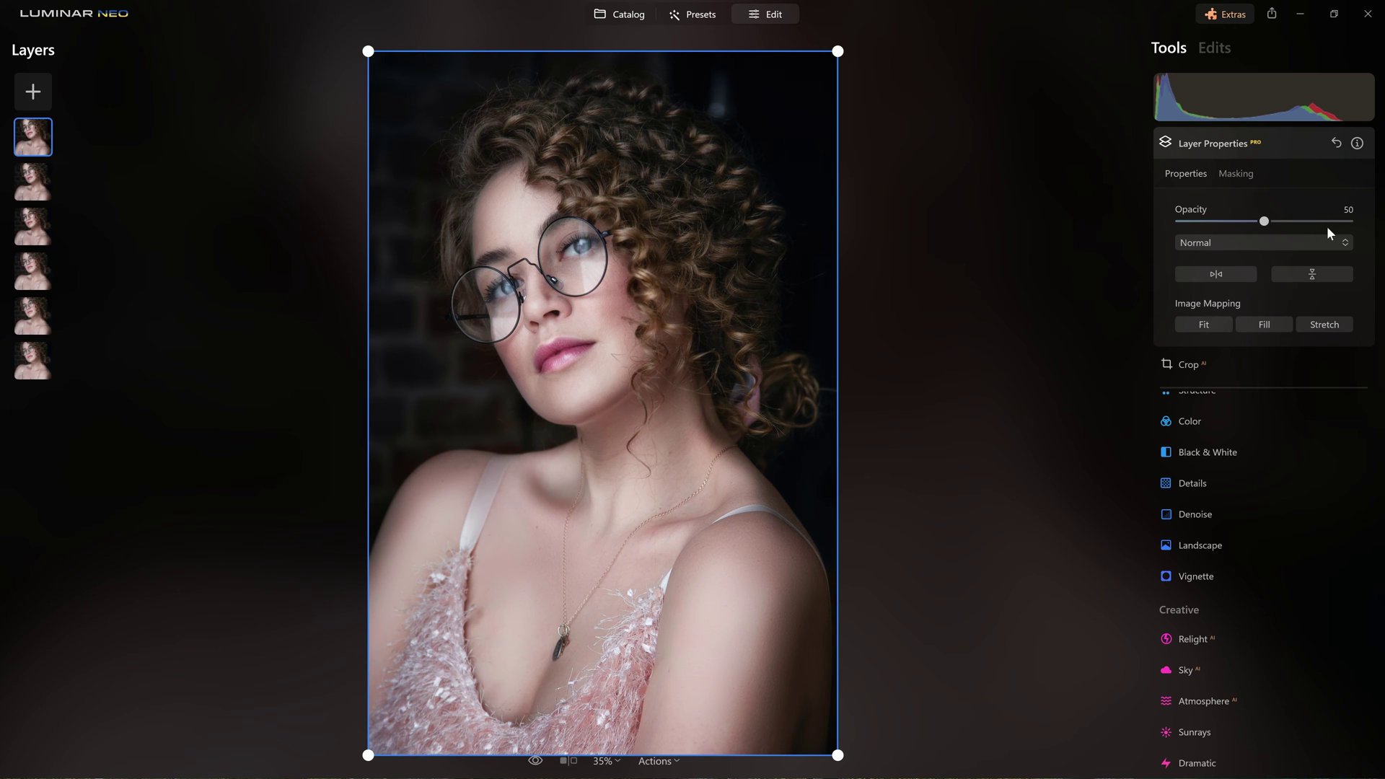
mouse_move(1264, 226)
mouse_down()
mouse_move(1380, 225)
mouse_move(1264, 223)
mouse_up()
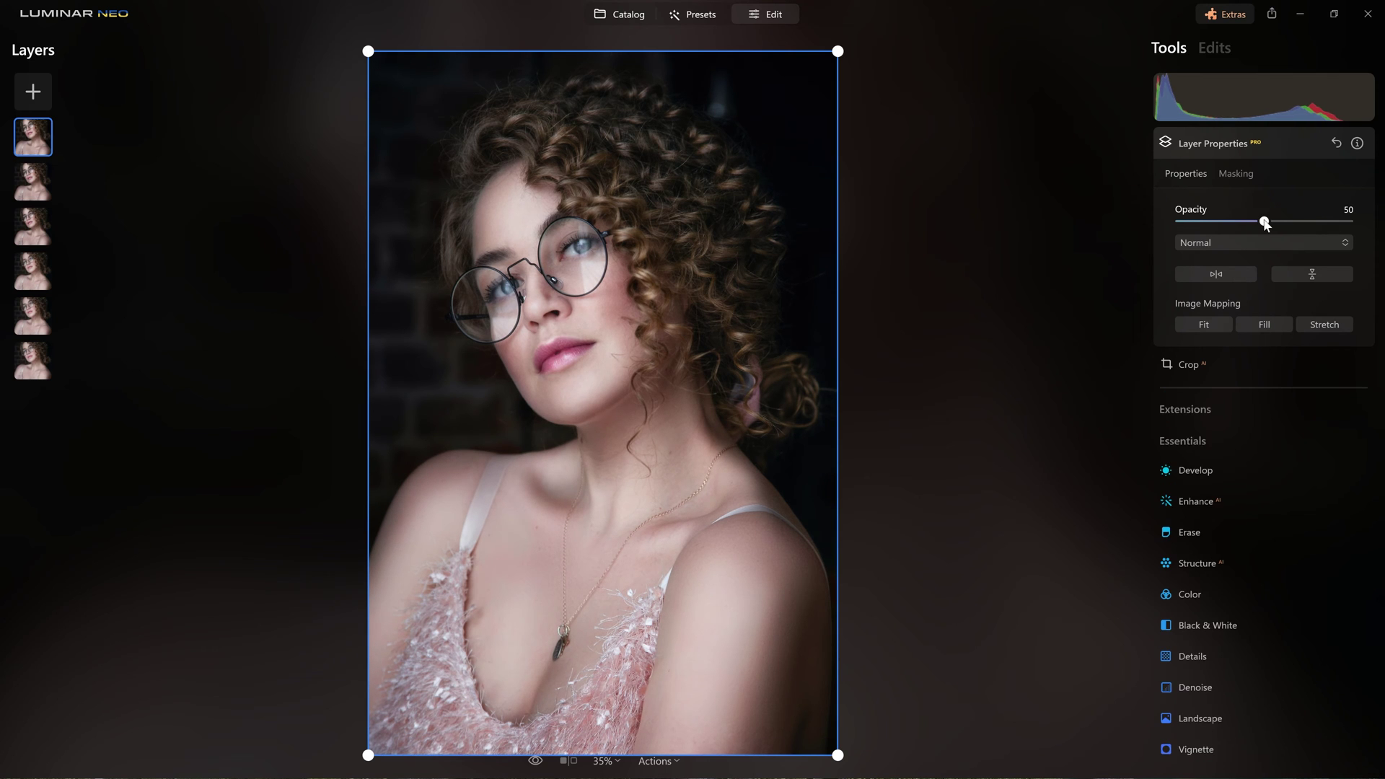
Step: In Develop > Curves on the white channel, lift the black point and raise the midtones
click(1218, 473)
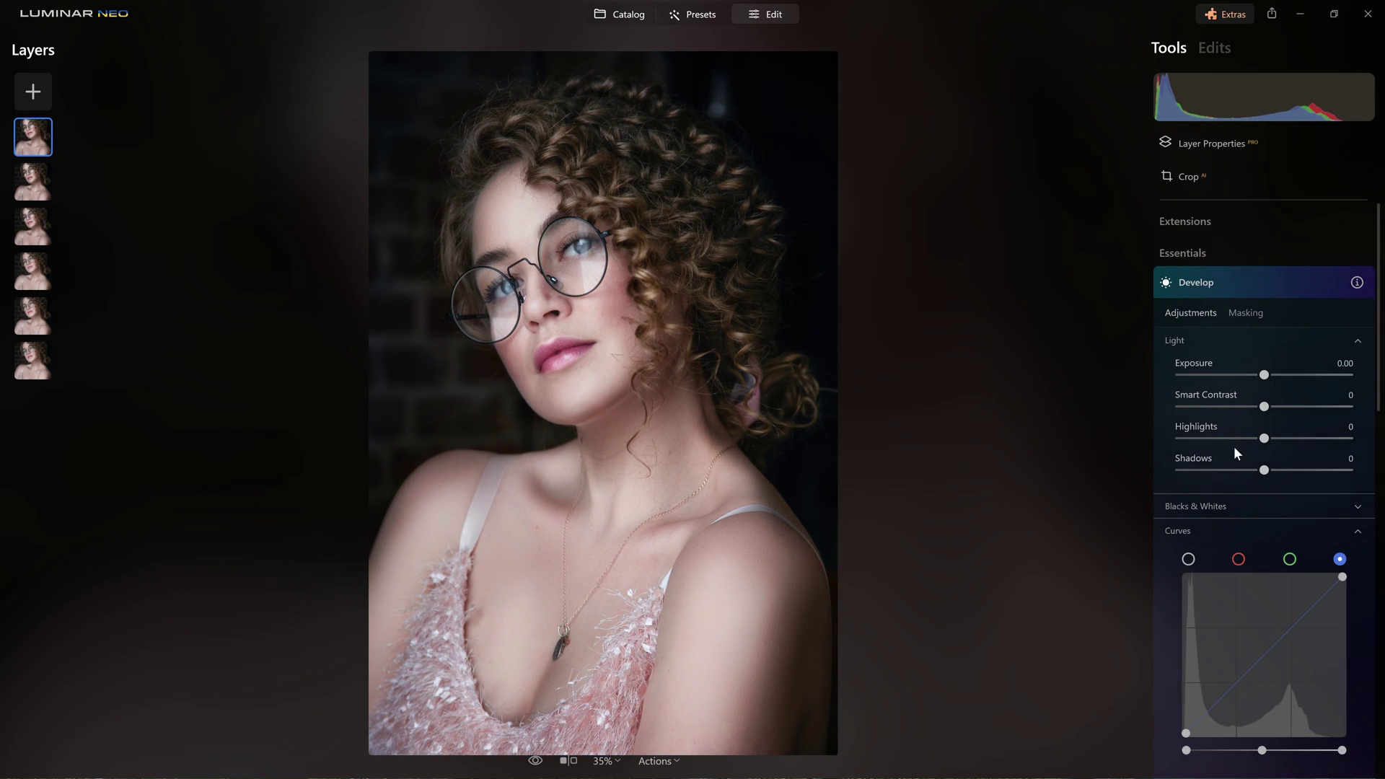
scroll(1254, 429, down, 1)
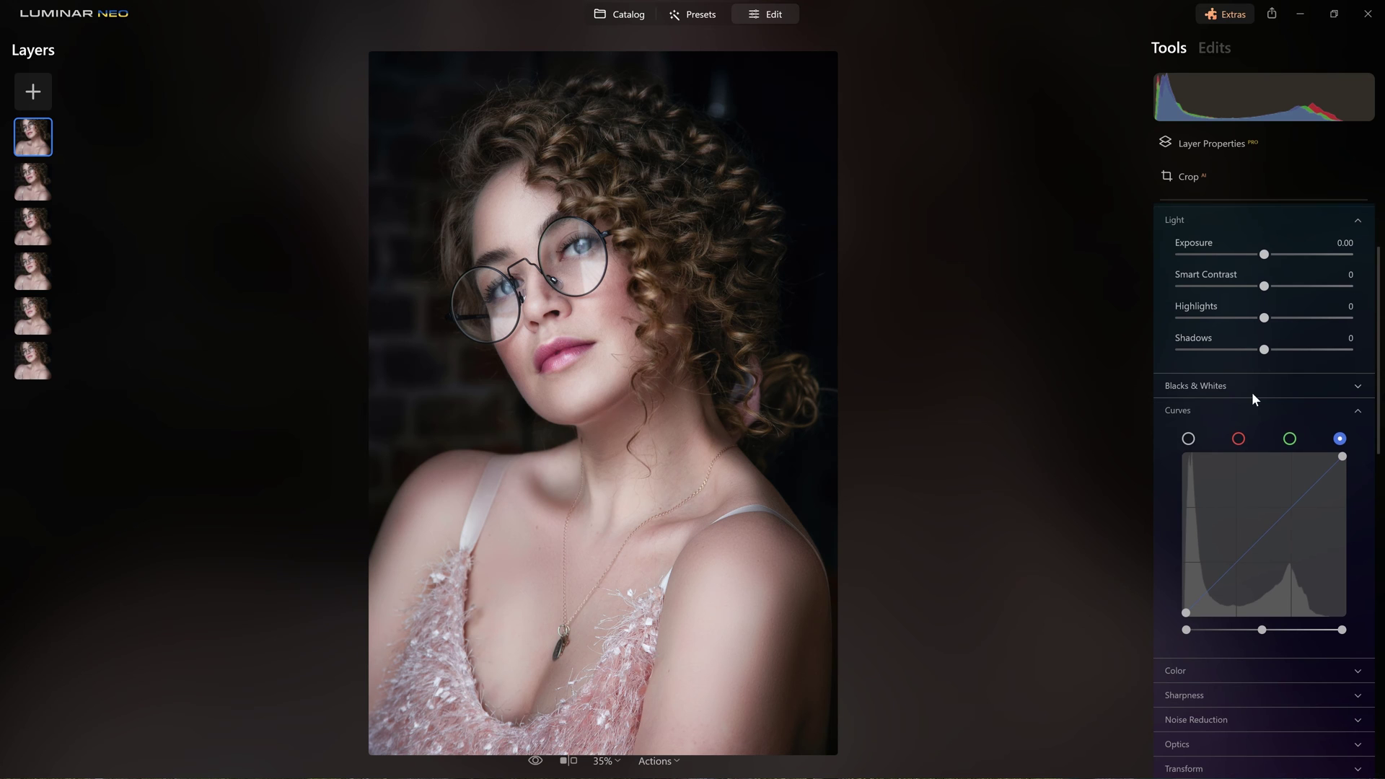
click(1189, 438)
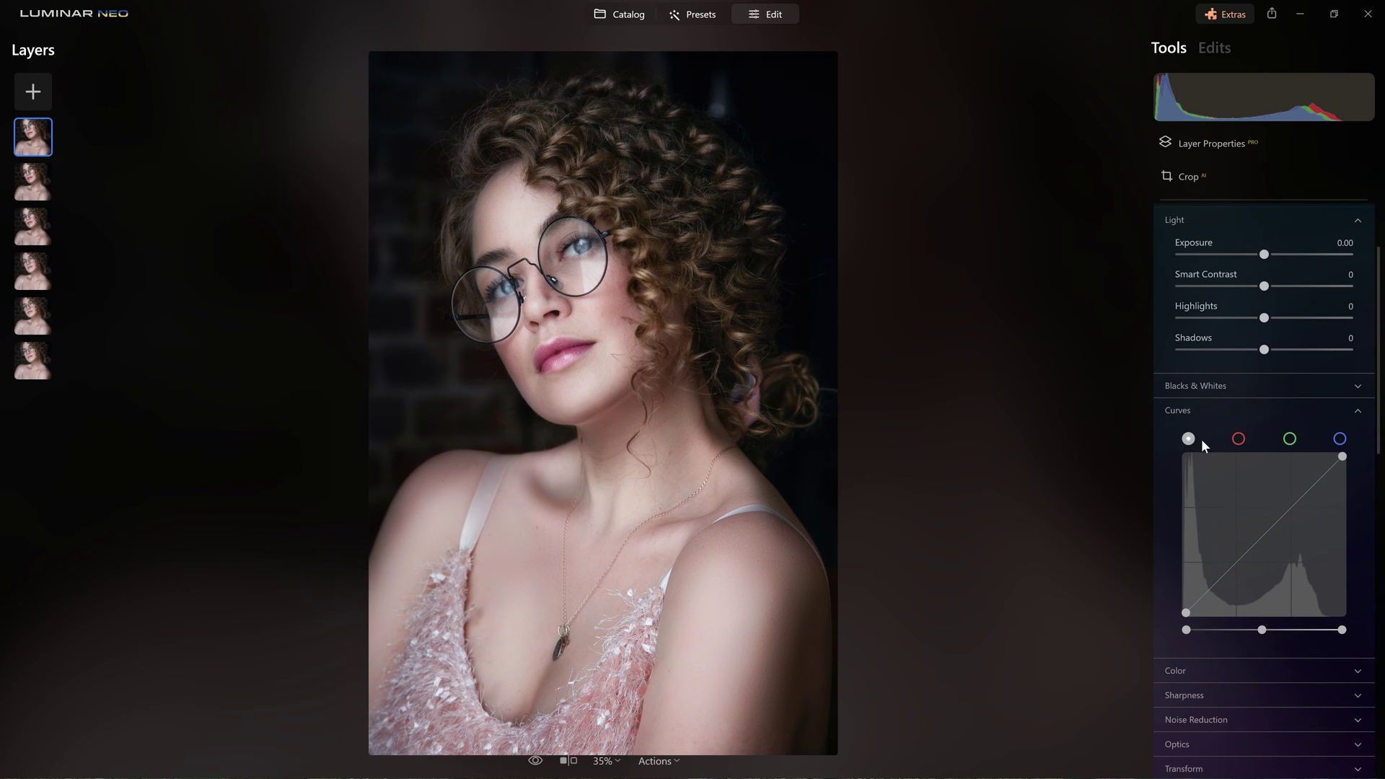
scroll(1201, 438, down, 3)
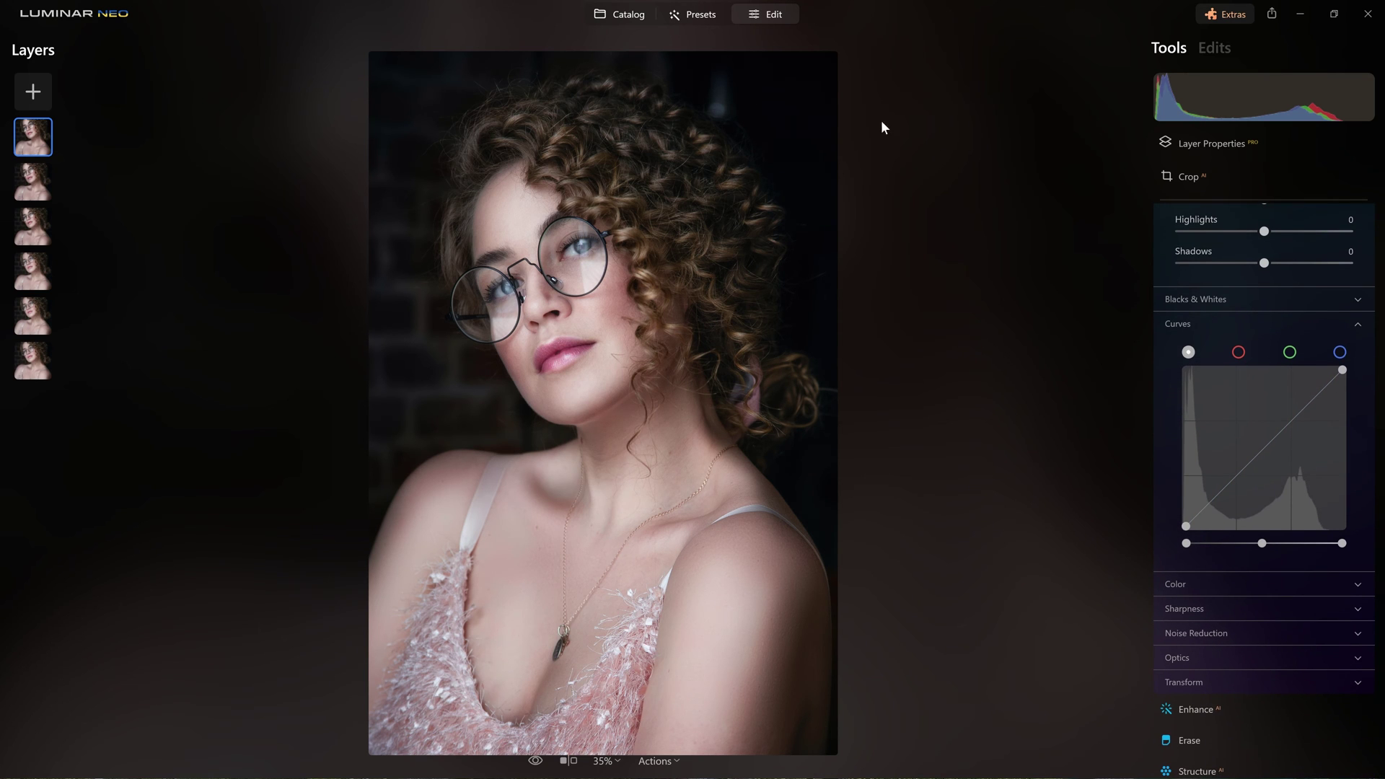
drag(1187, 531, 1173, 440)
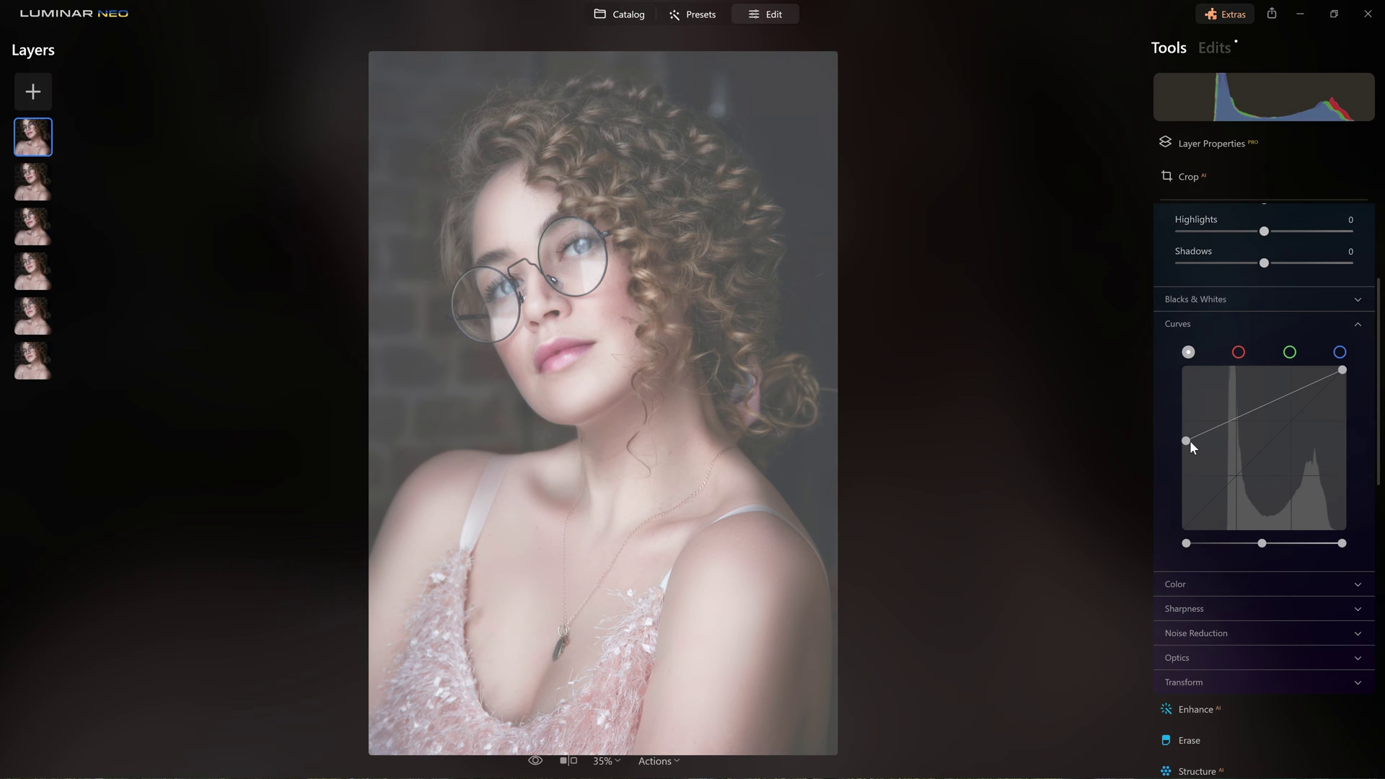
drag(1185, 441, 1171, 481)
click(1224, 462)
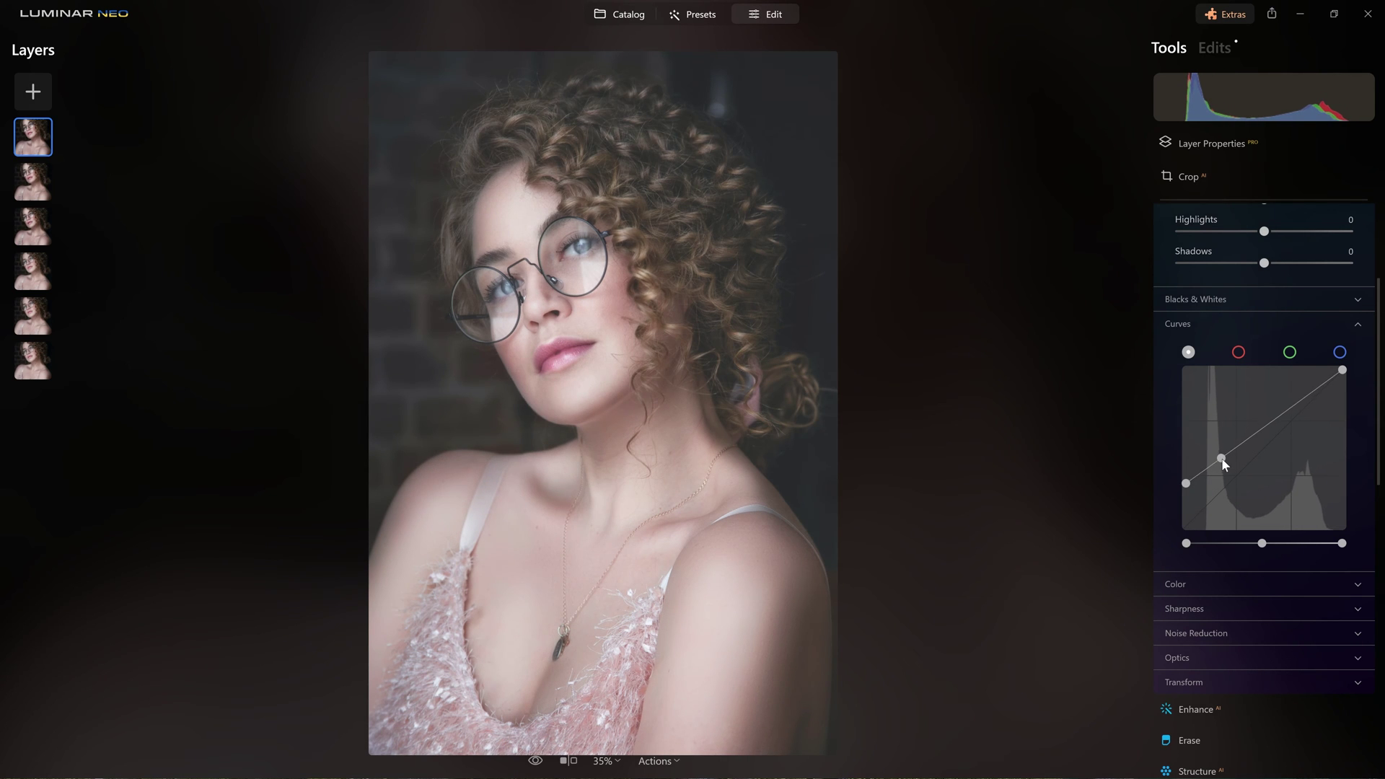
mouse_move(1265, 440)
mouse_down()
mouse_move(1270, 379)
mouse_move(1271, 424)
mouse_up()
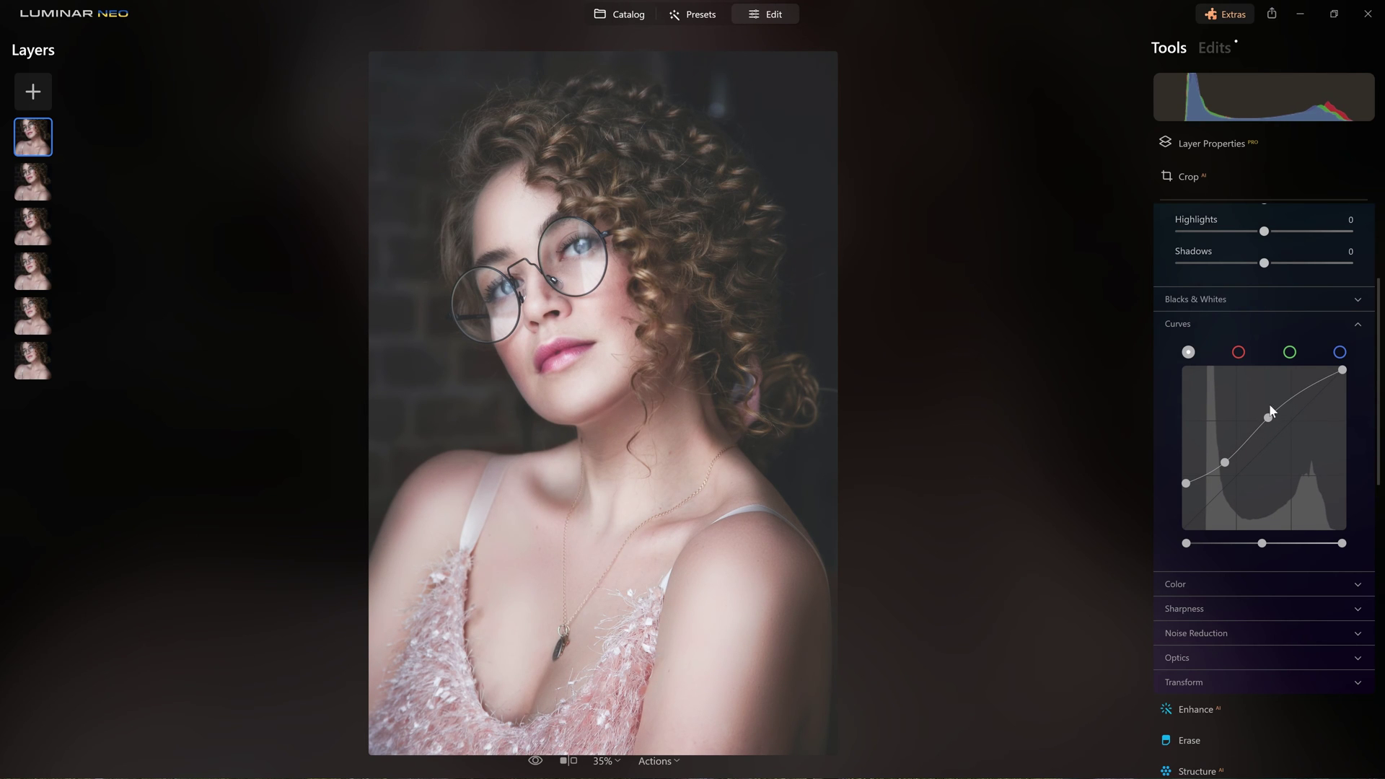
click(1309, 388)
mouse_move(1309, 389)
mouse_down()
mouse_move(1320, 403)
mouse_move(1306, 391)
mouse_up()
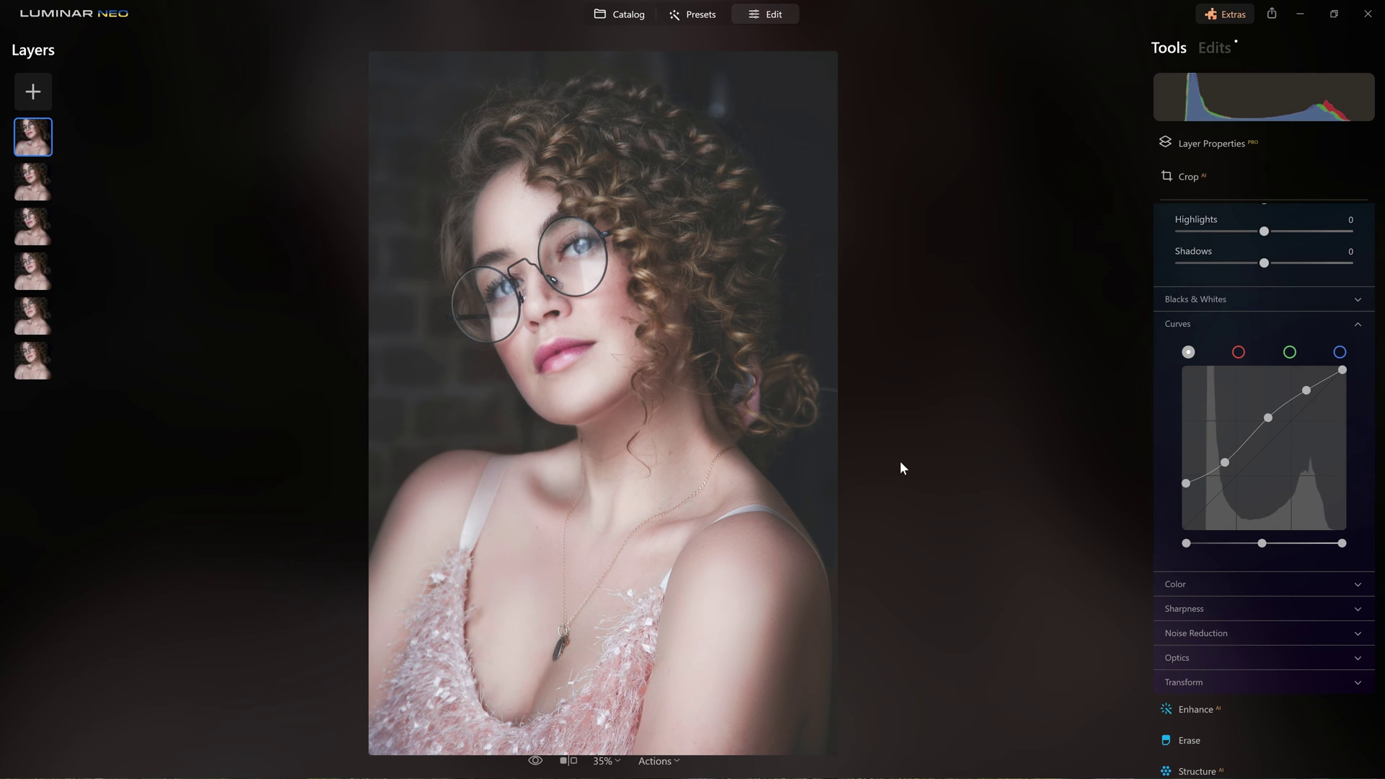
Step: Zoom to 45% and bend the blue curve: lift its shadows, lower then fine-tune its highlights
key(ctrl+equal)
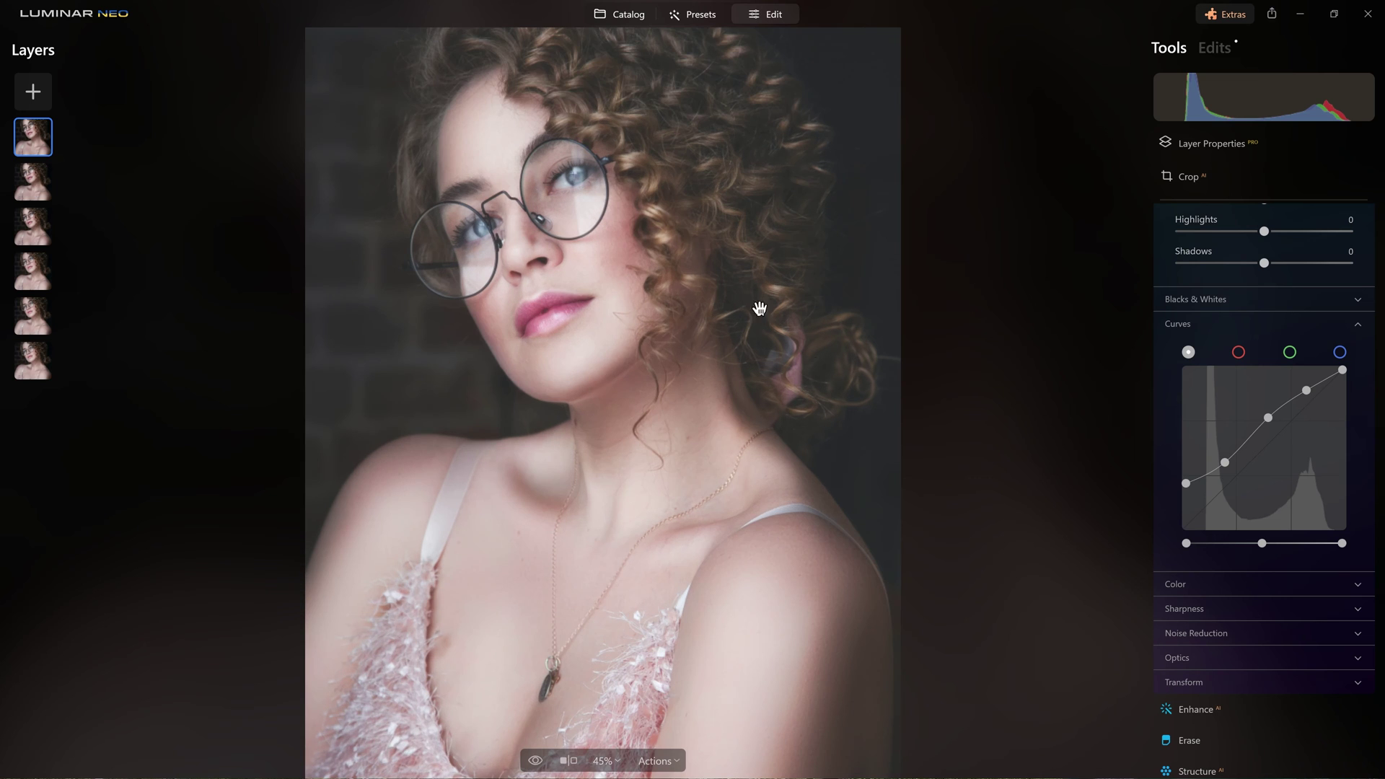
click(1339, 352)
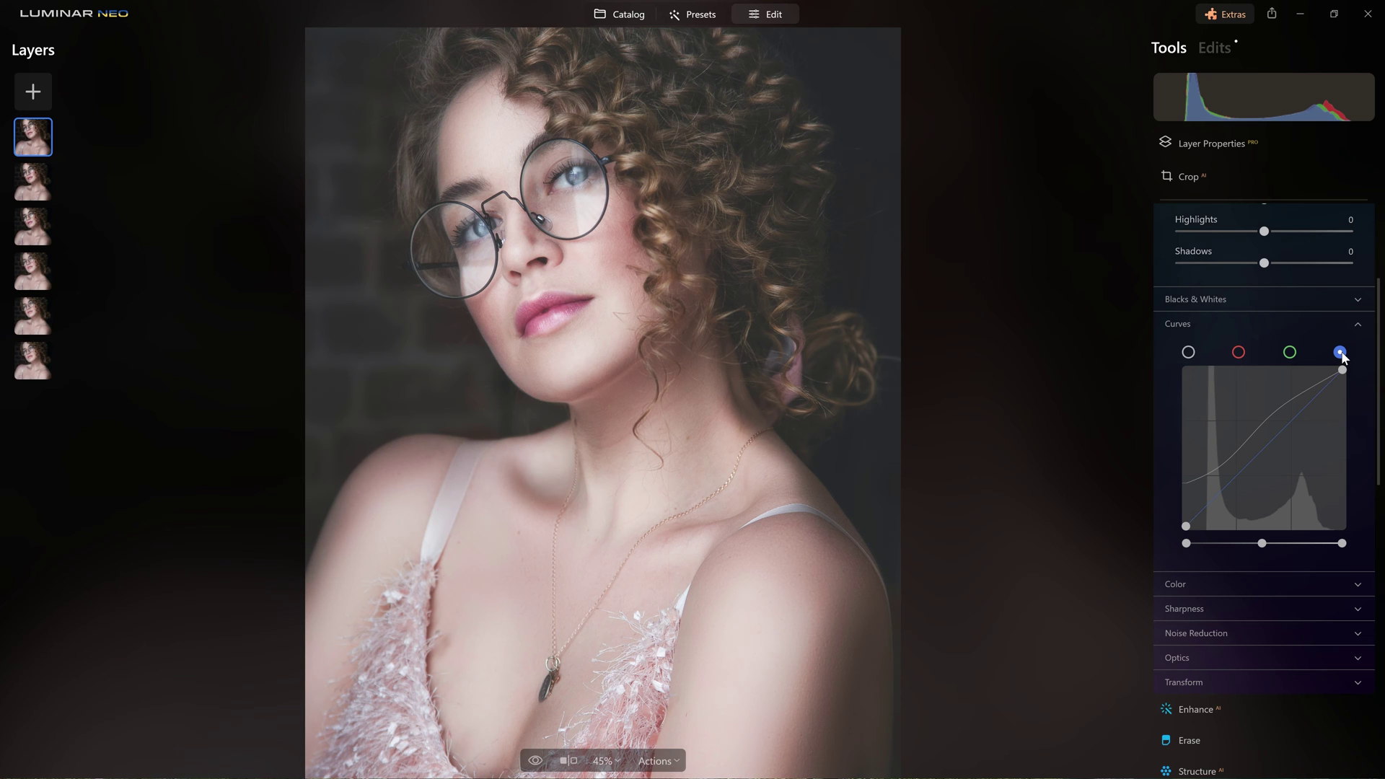
drag(1187, 530, 1171, 507)
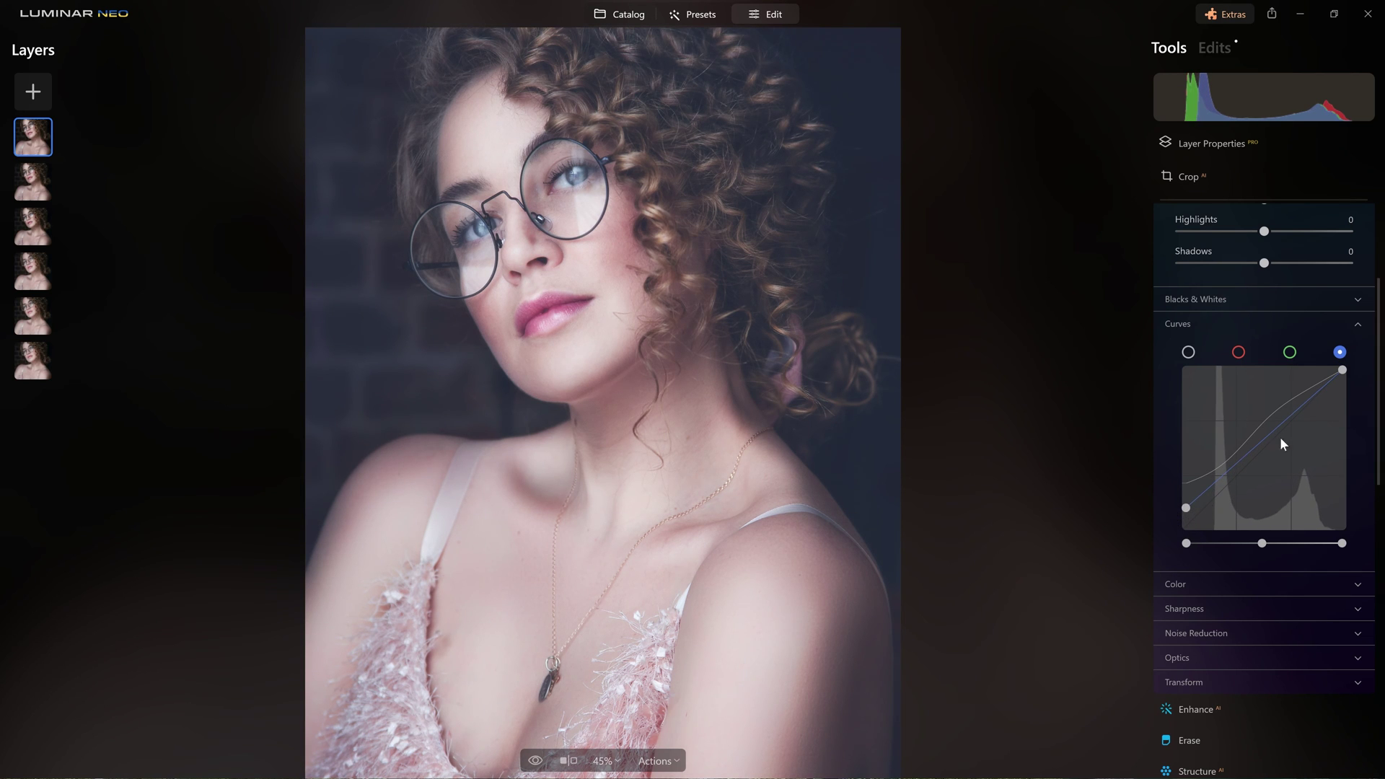
drag(1342, 371, 1365, 395)
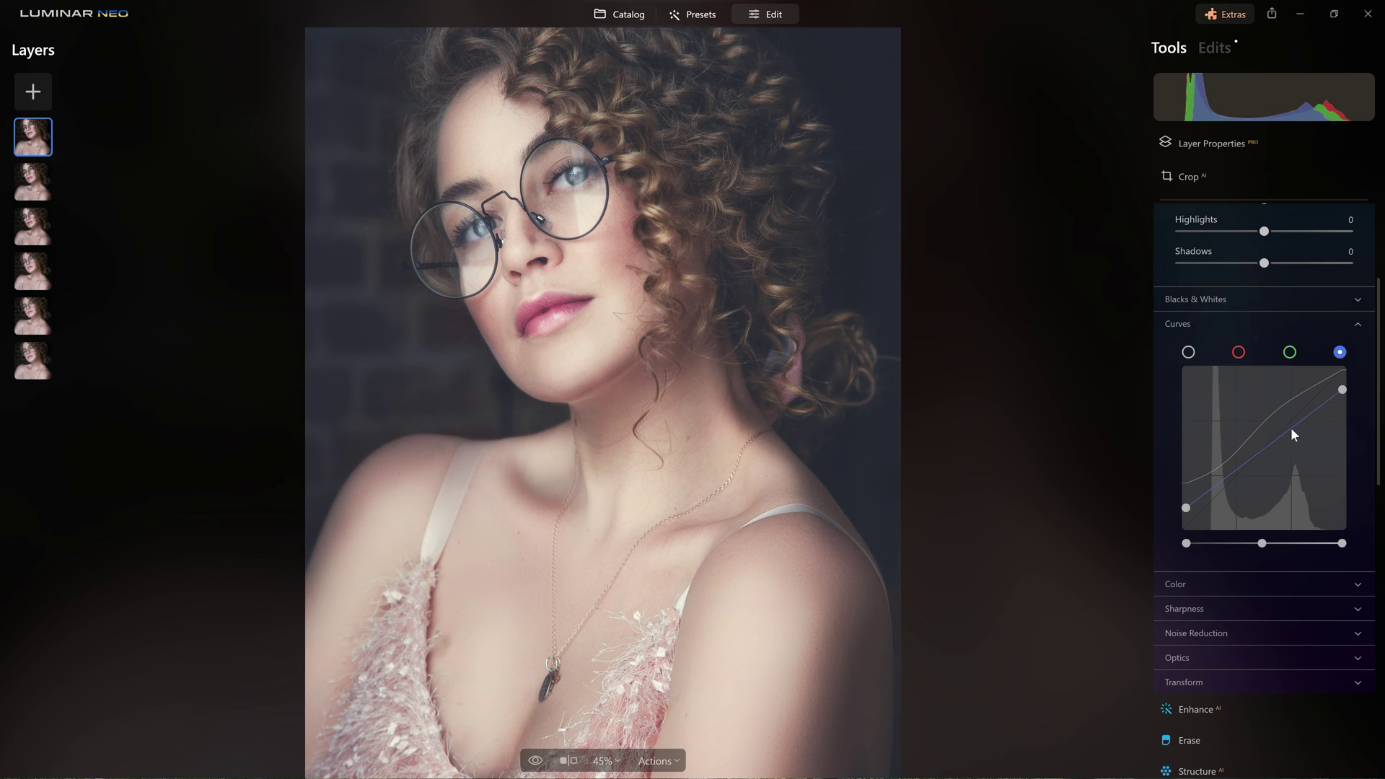
drag(1343, 391, 1345, 385)
mouse_move(1186, 509)
mouse_down()
mouse_move(1179, 472)
mouse_move(1170, 505)
mouse_up()
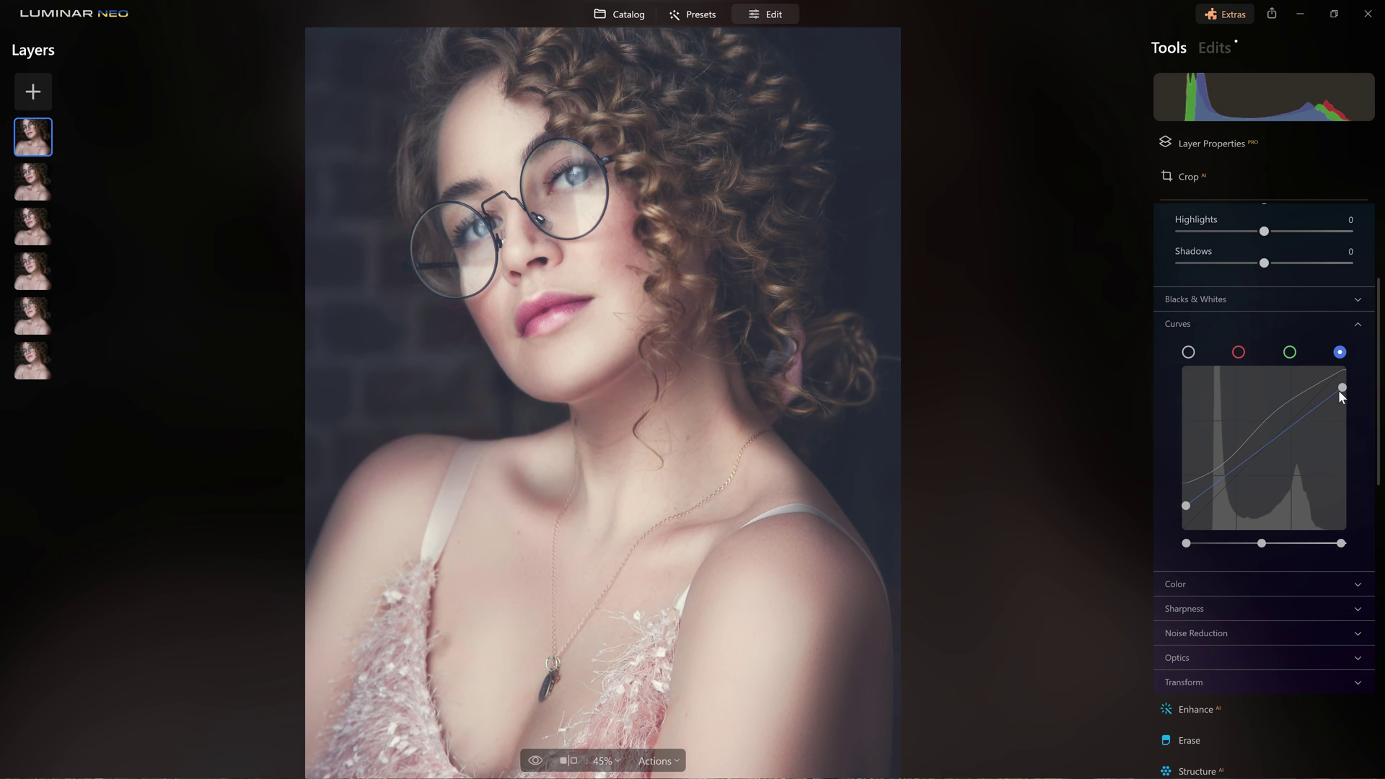
drag(1340, 389, 1349, 385)
click(50, 144)
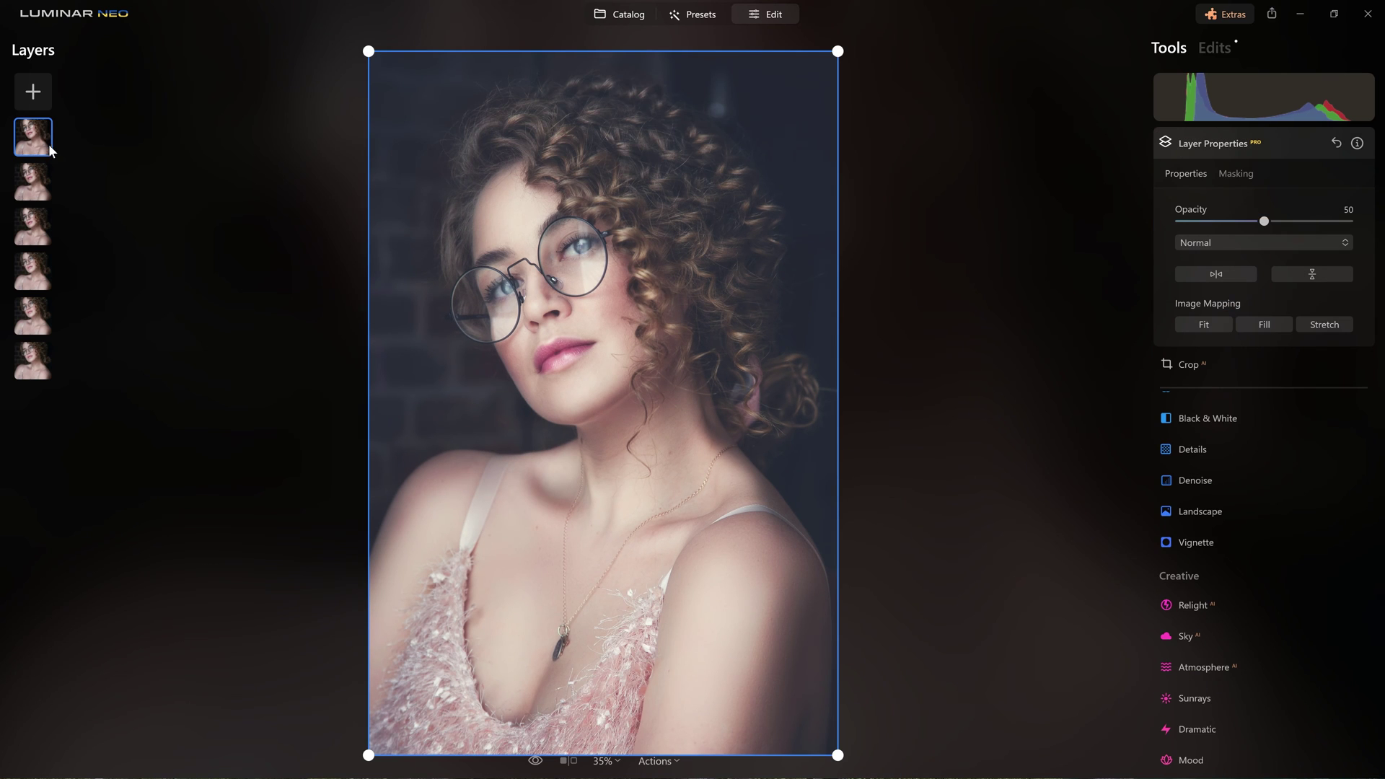
right_click(49, 145)
click(71, 169)
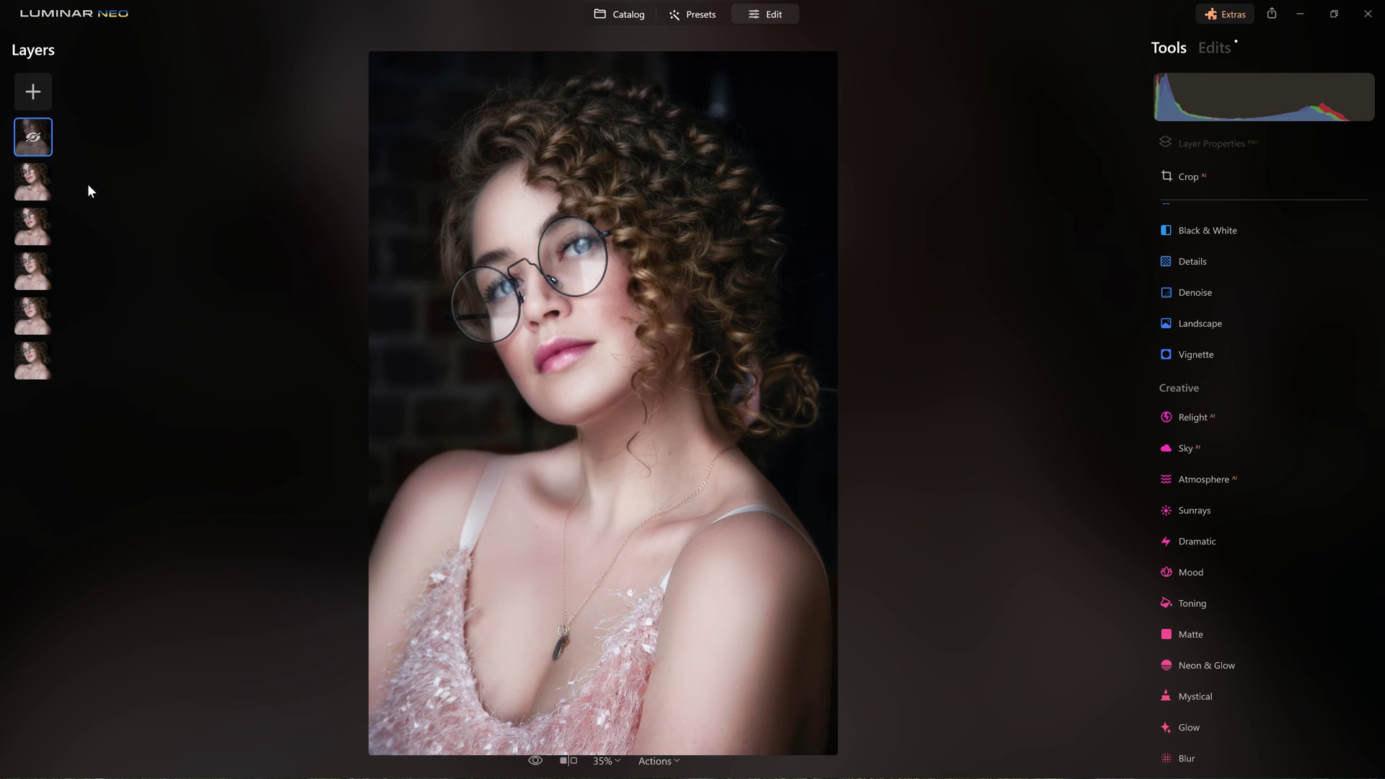
right_click(32, 140)
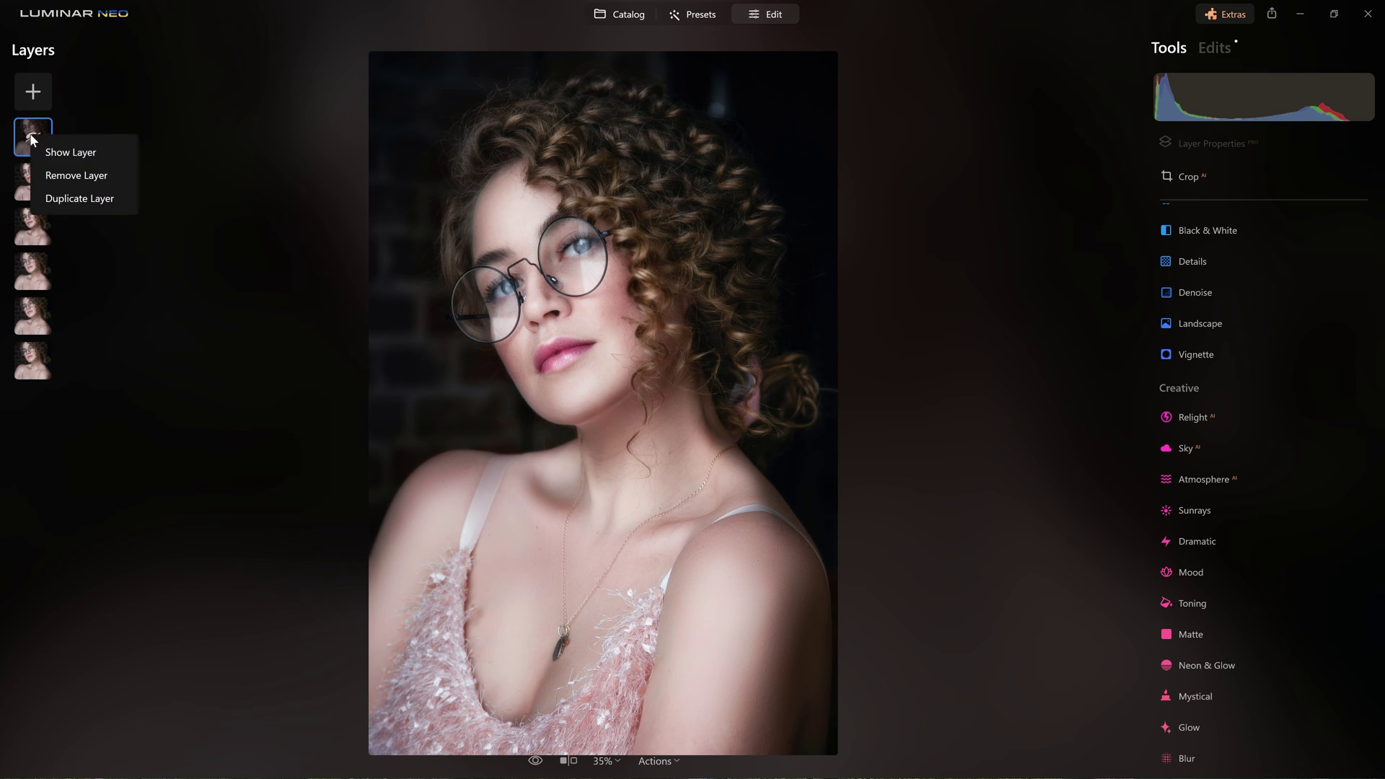
click(41, 149)
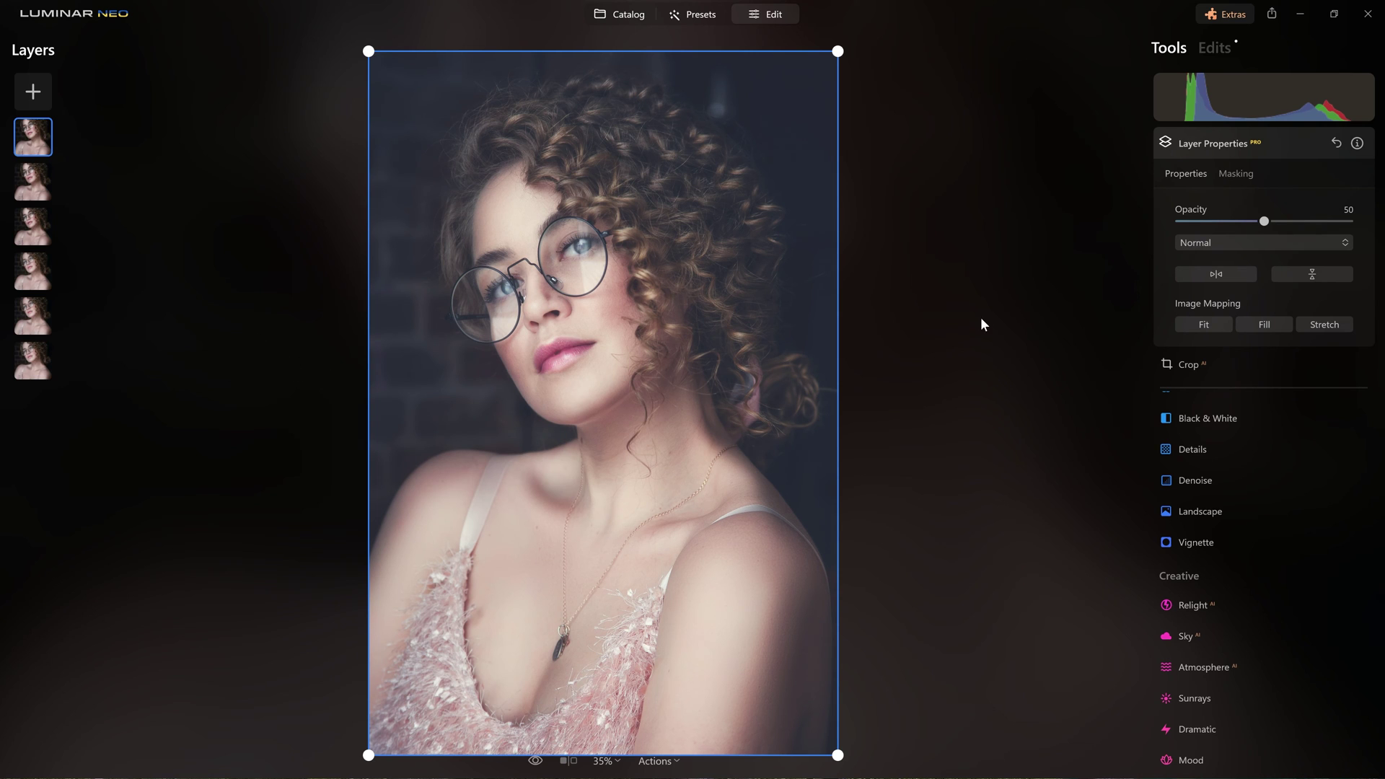
click(1249, 144)
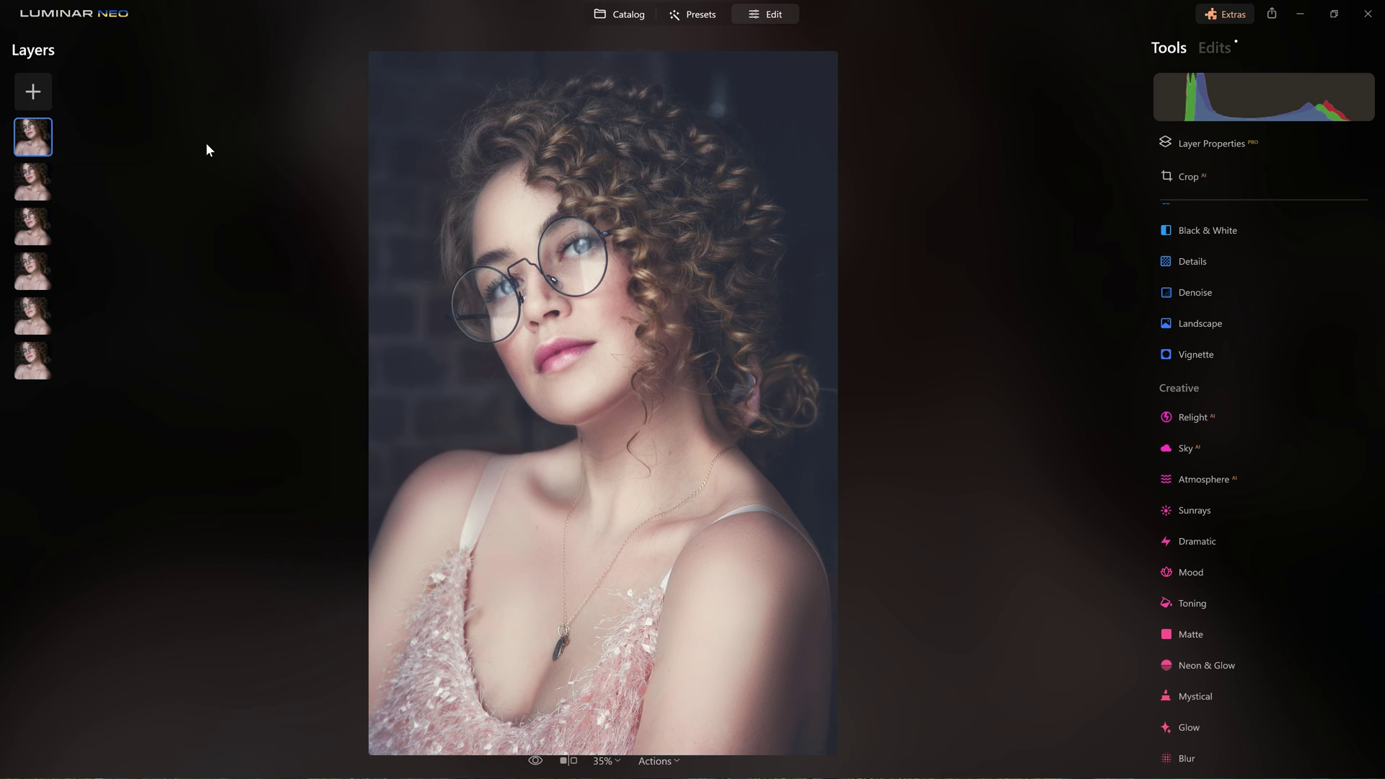
key(backslash)
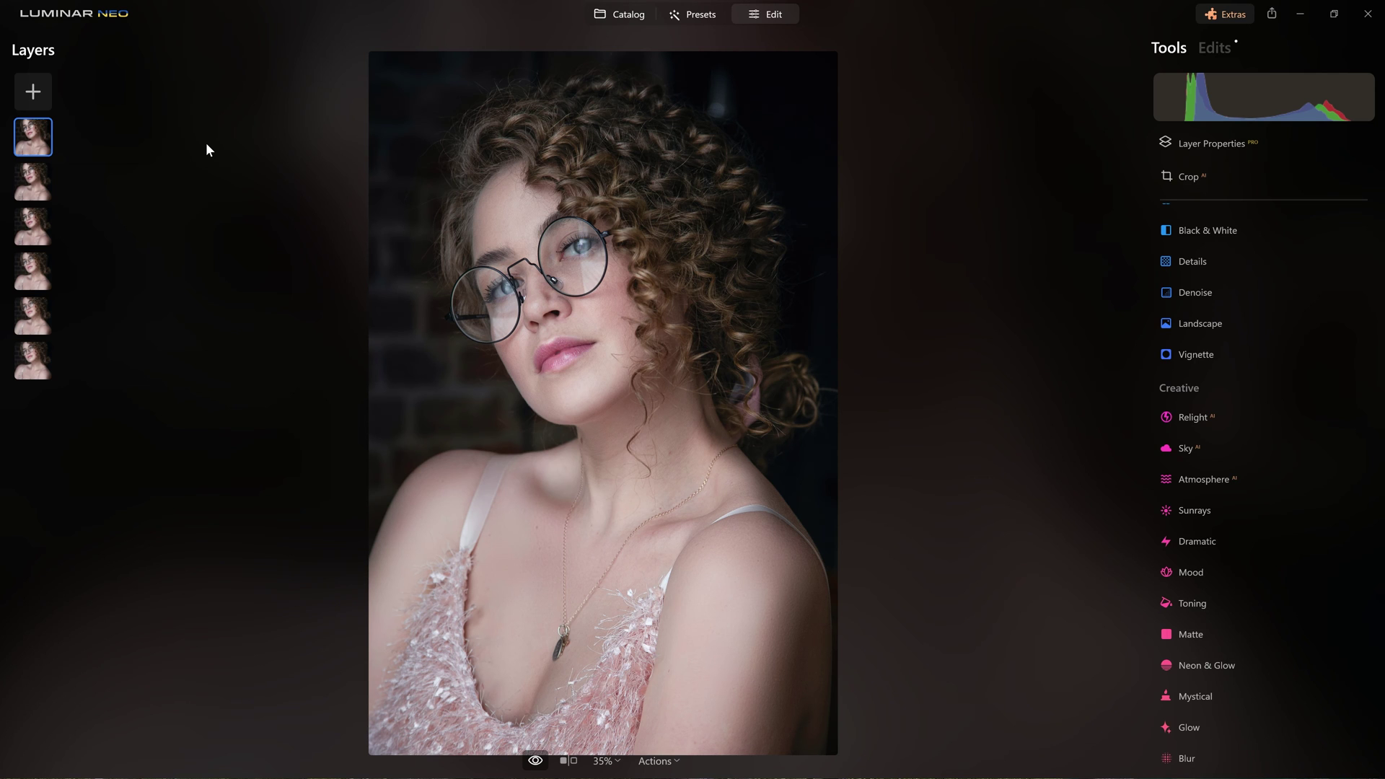
key(backslash)
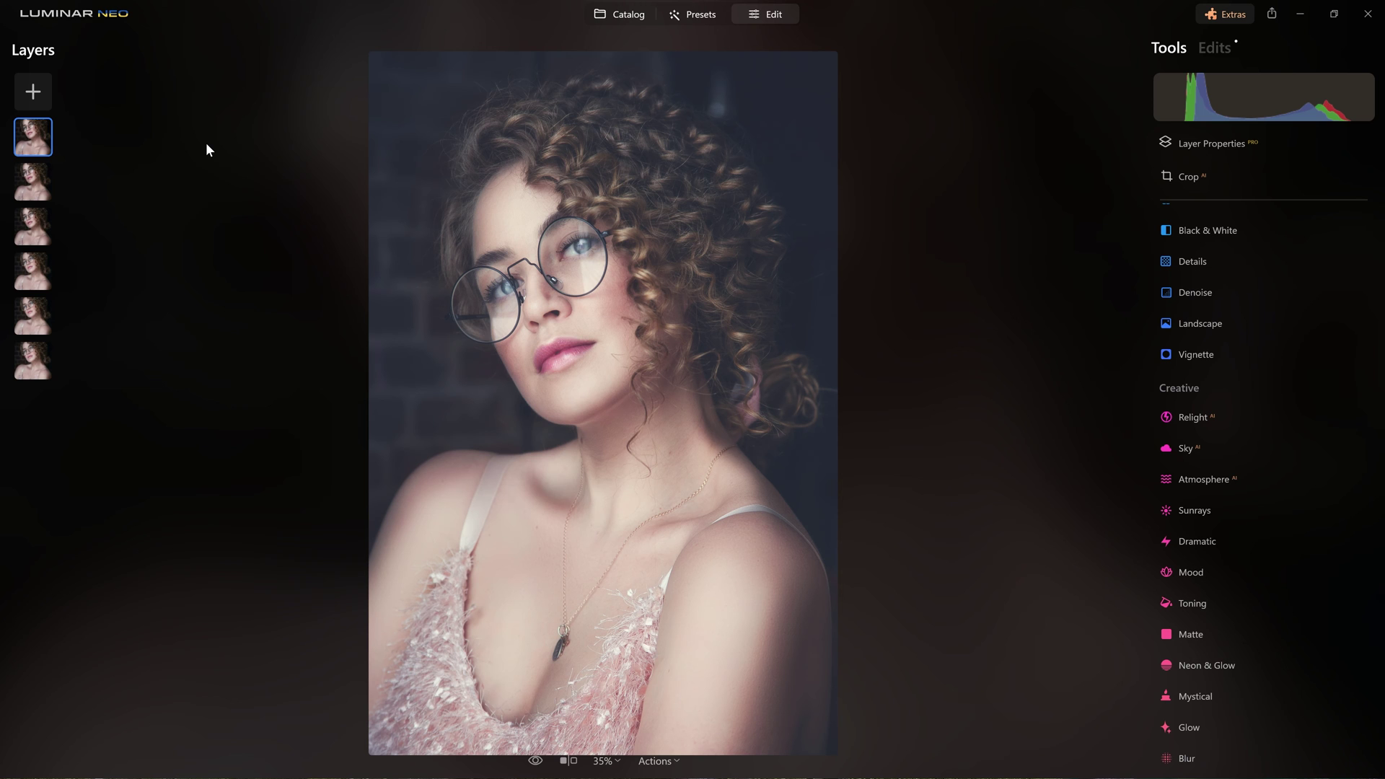
key(backslash)
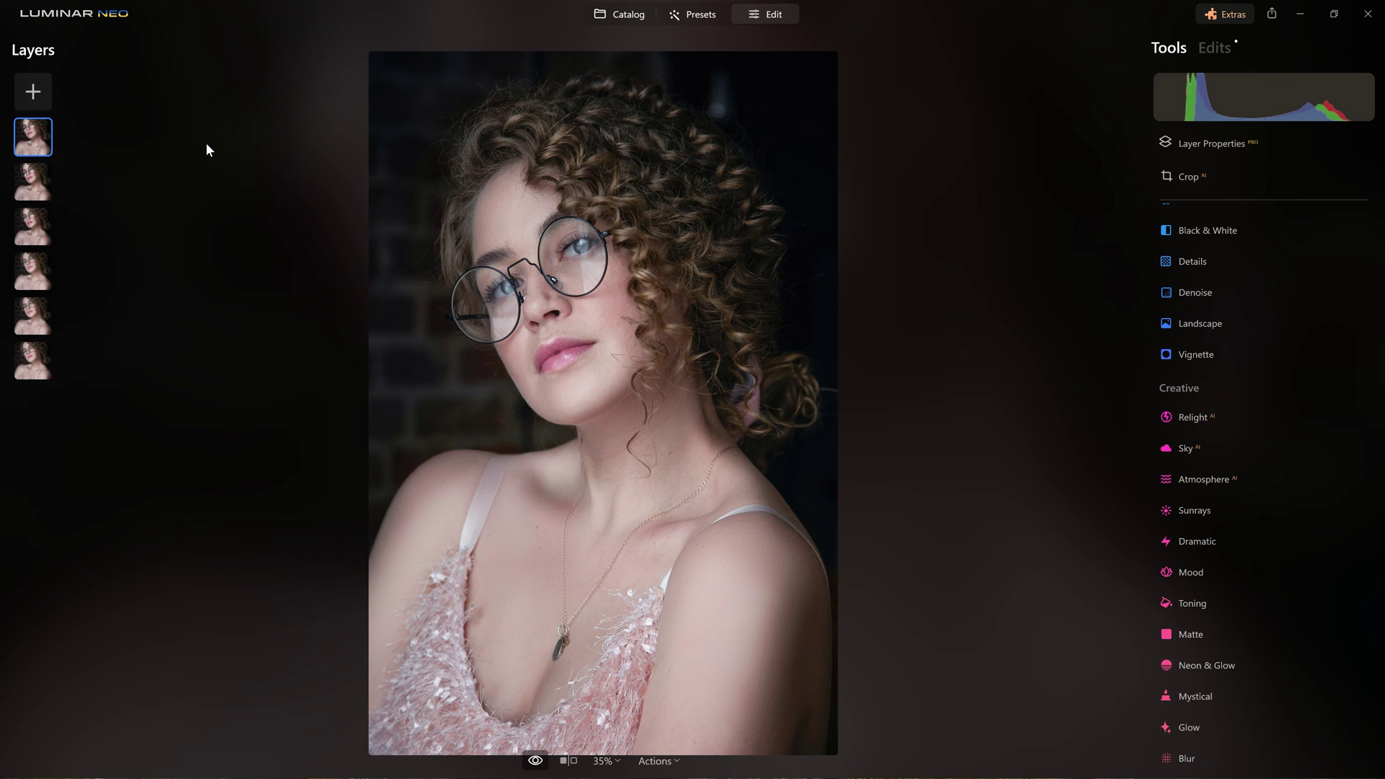
key(backslash)
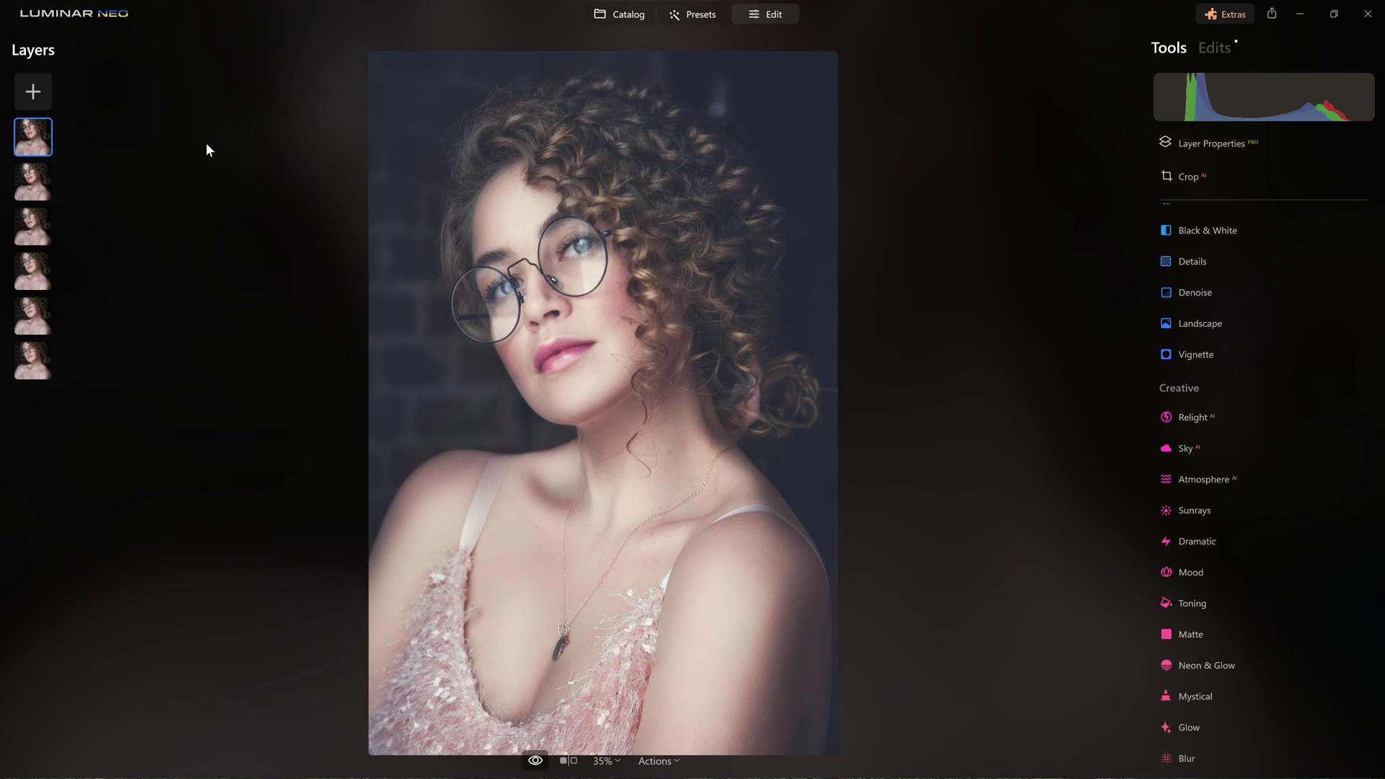
key(backslash)
key(backslash)
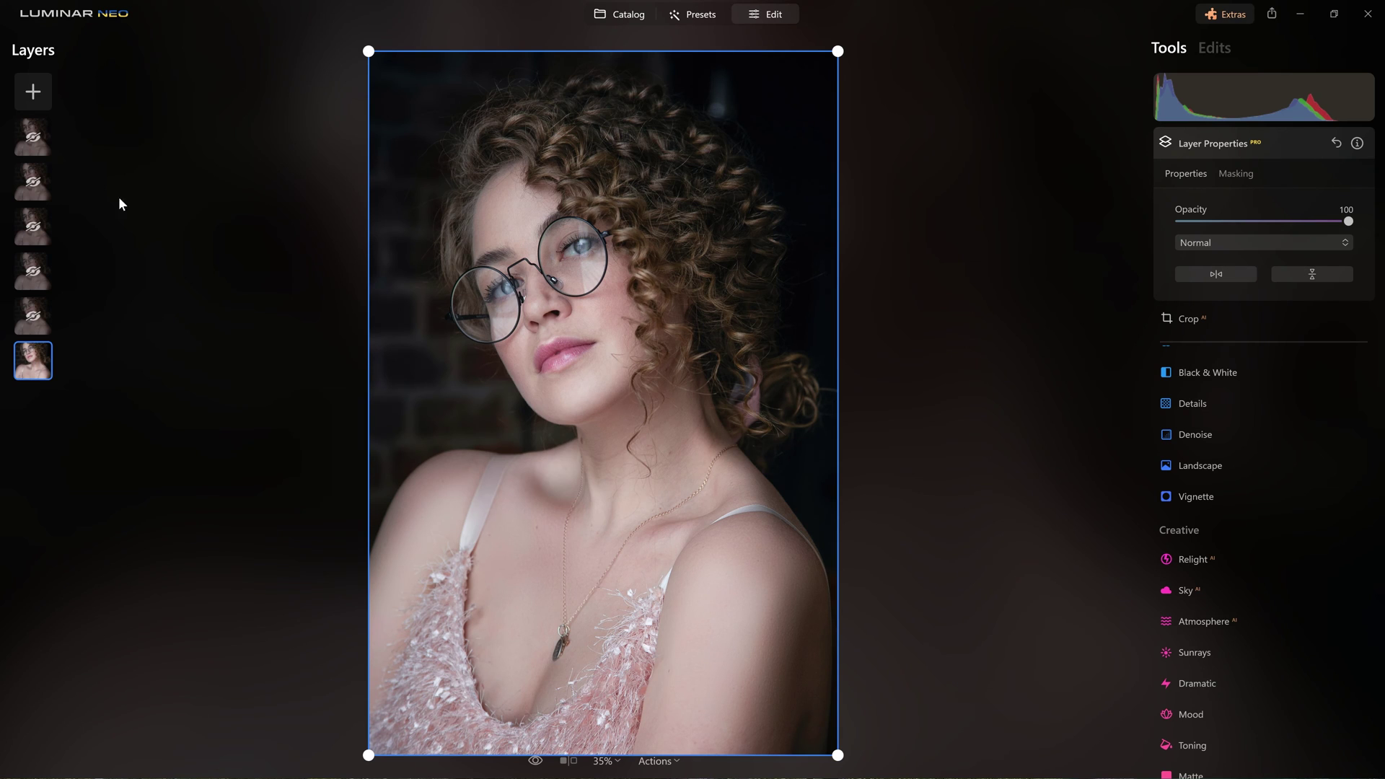
Step: Toggle the fifth layer's visibility off and back on to judge its effect
right_click(45, 317)
click(62, 337)
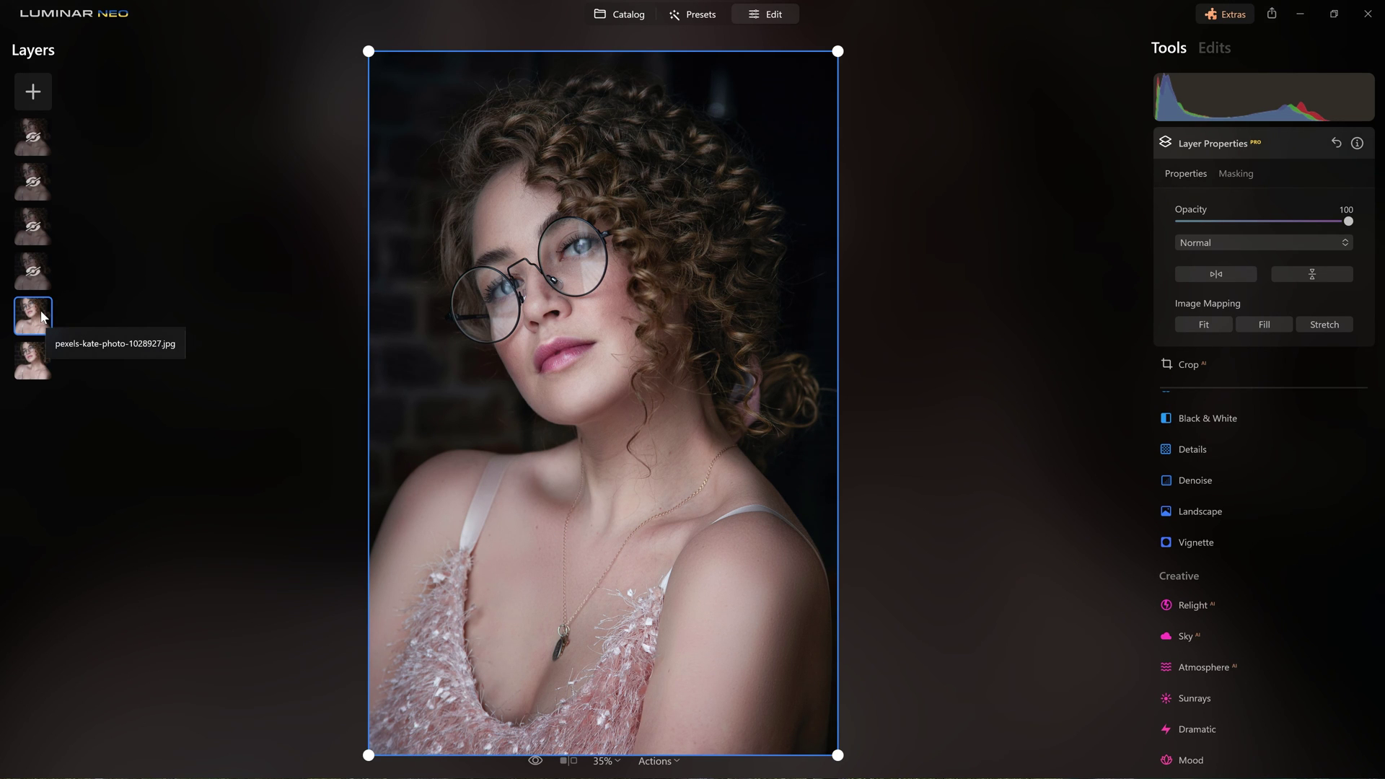
right_click(42, 316)
click(62, 334)
right_click(42, 316)
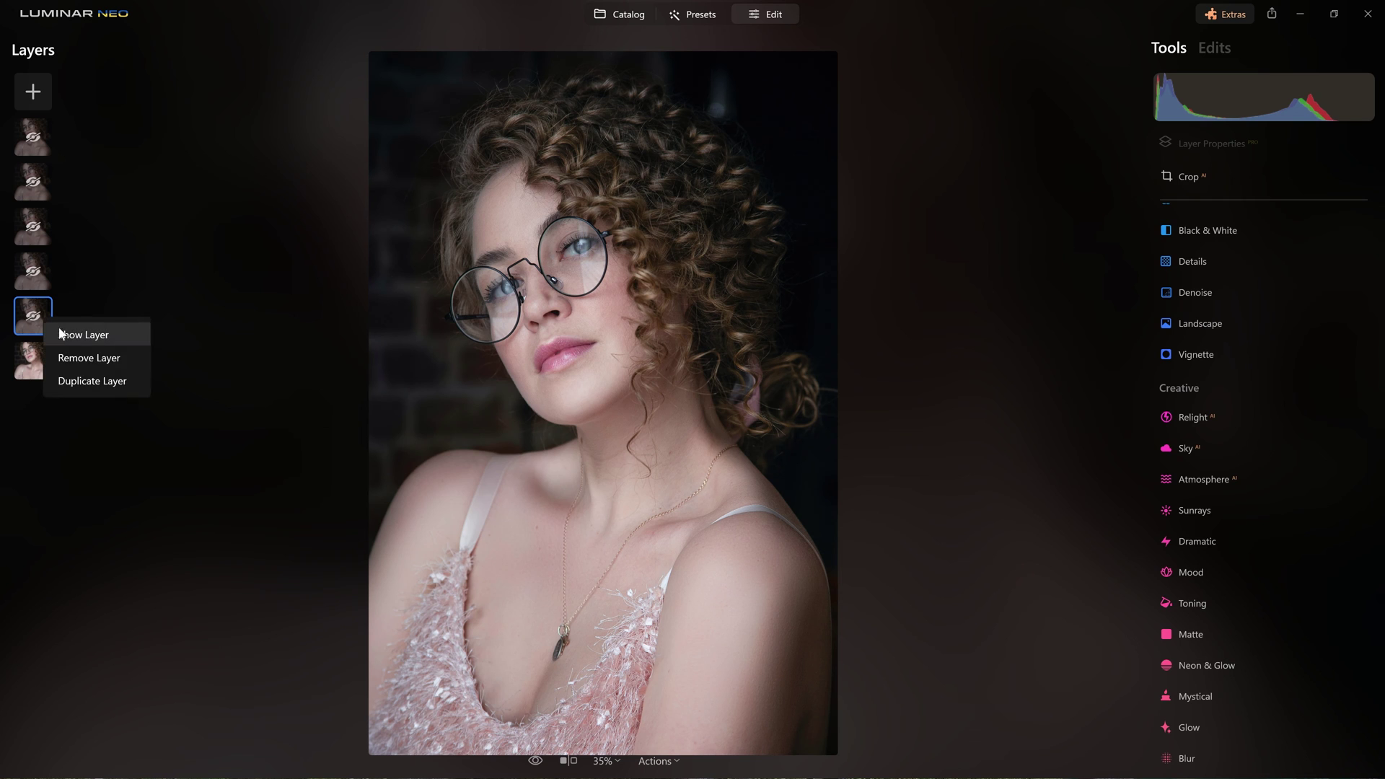
click(62, 334)
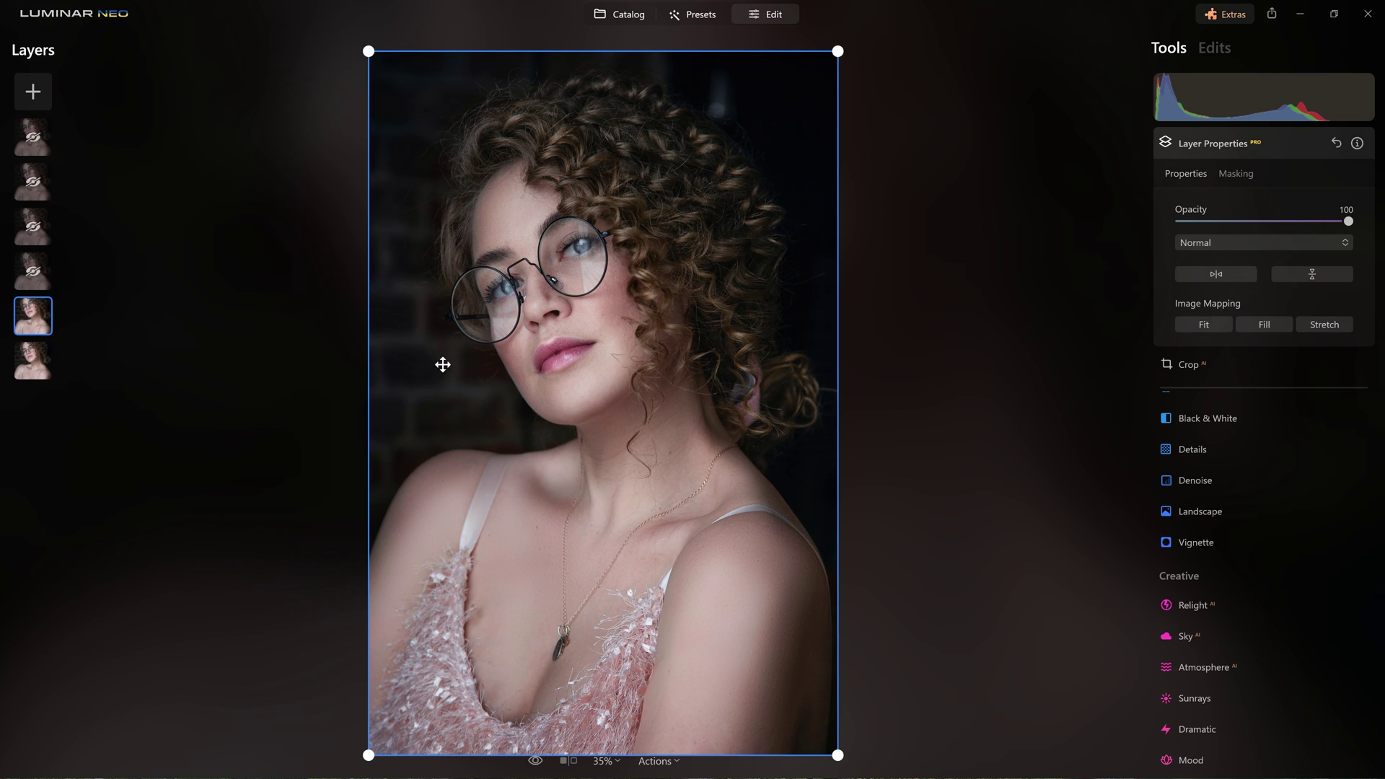
Step: Show the fourth layer, toggling it off and on, and compare against the original photo
right_click(38, 268)
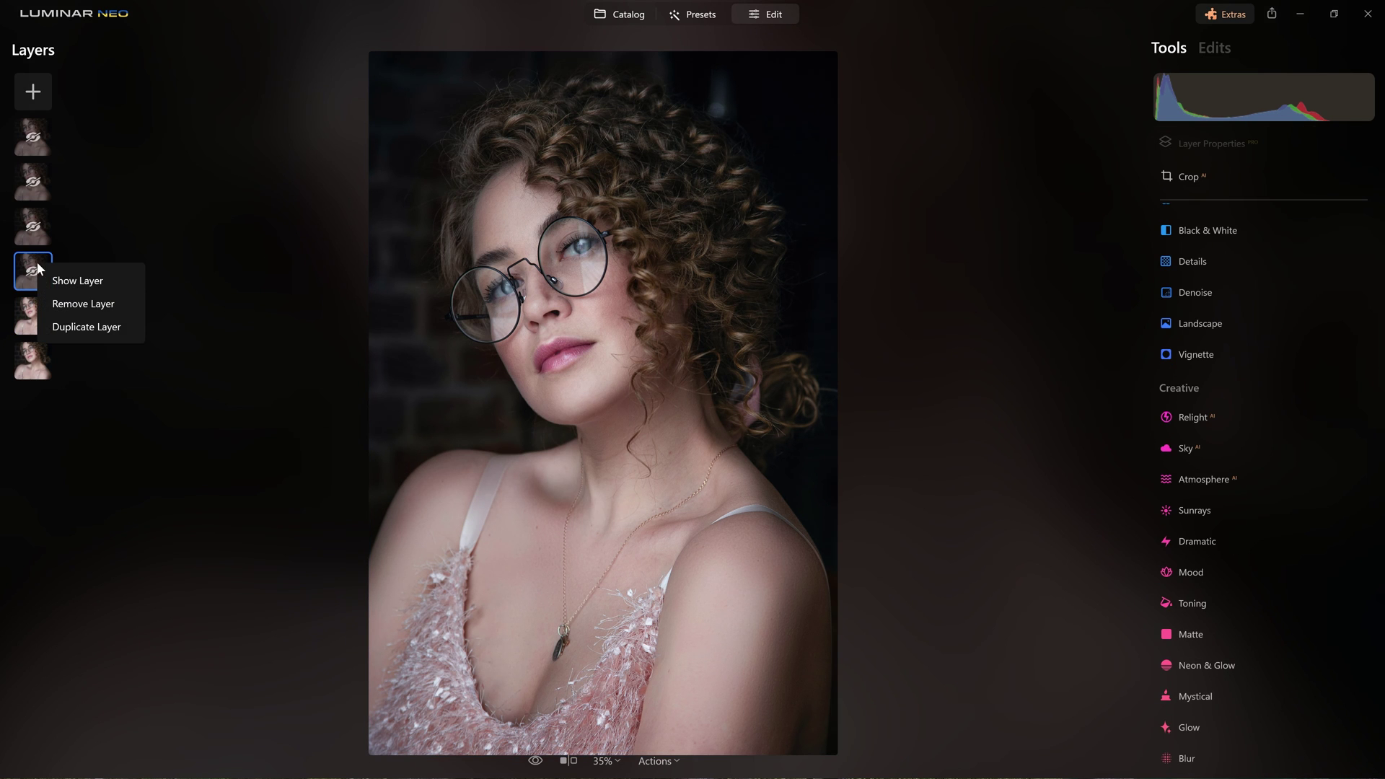
click(57, 278)
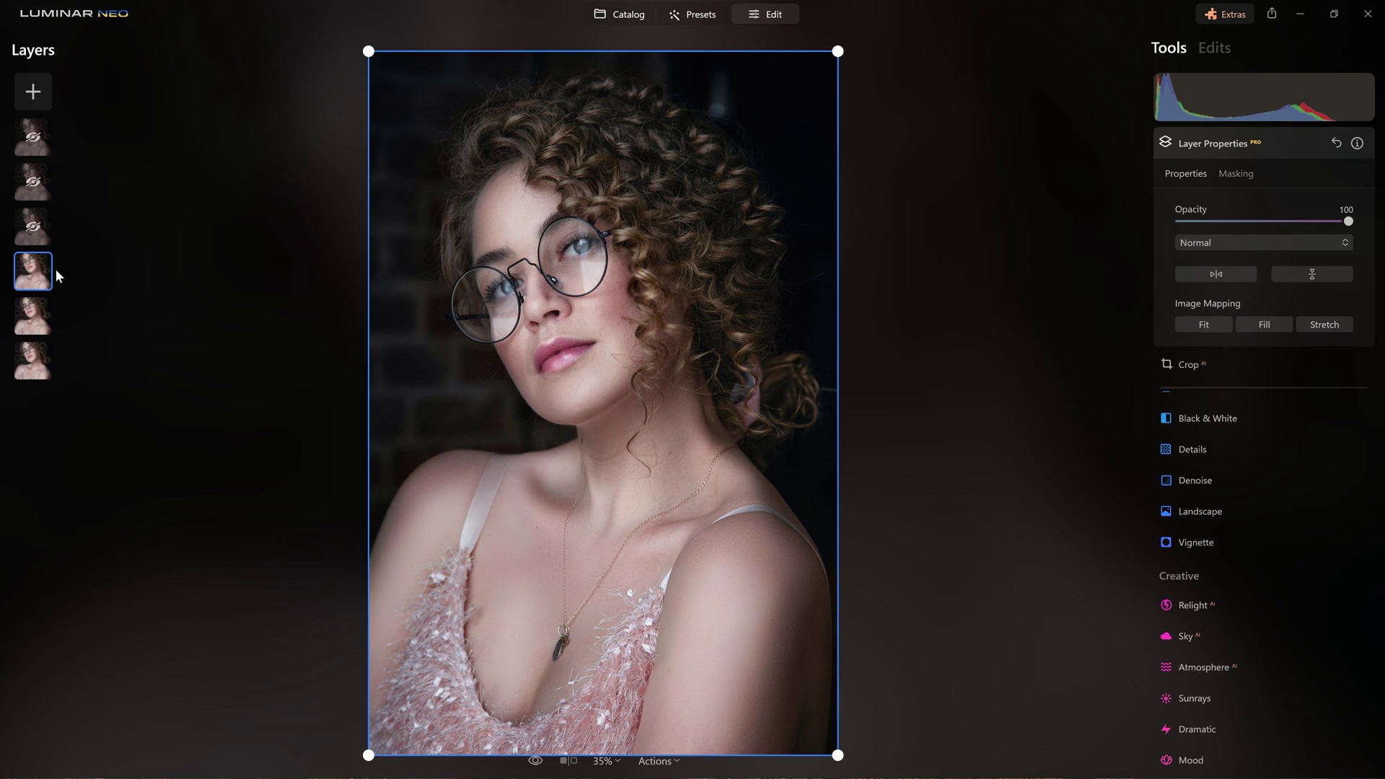
right_click(30, 272)
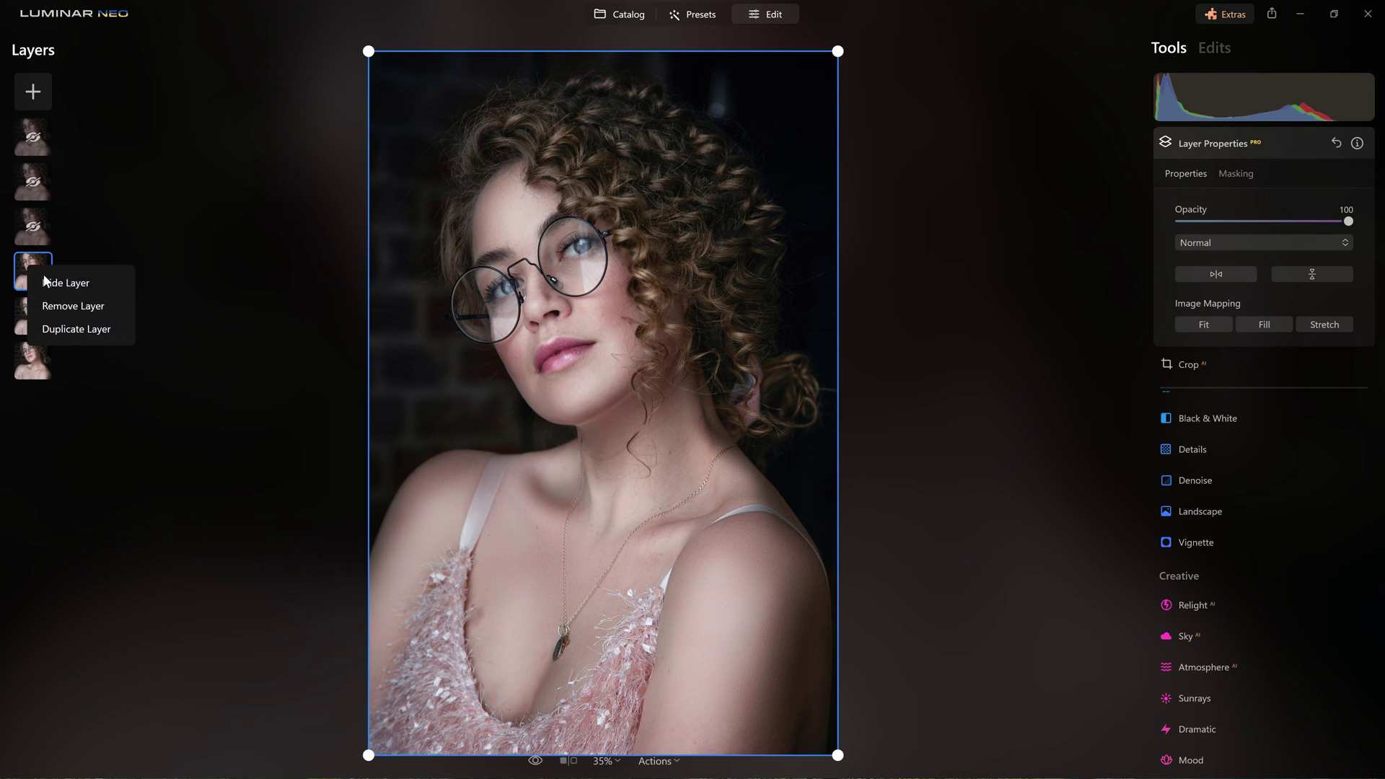
click(48, 280)
right_click(47, 276)
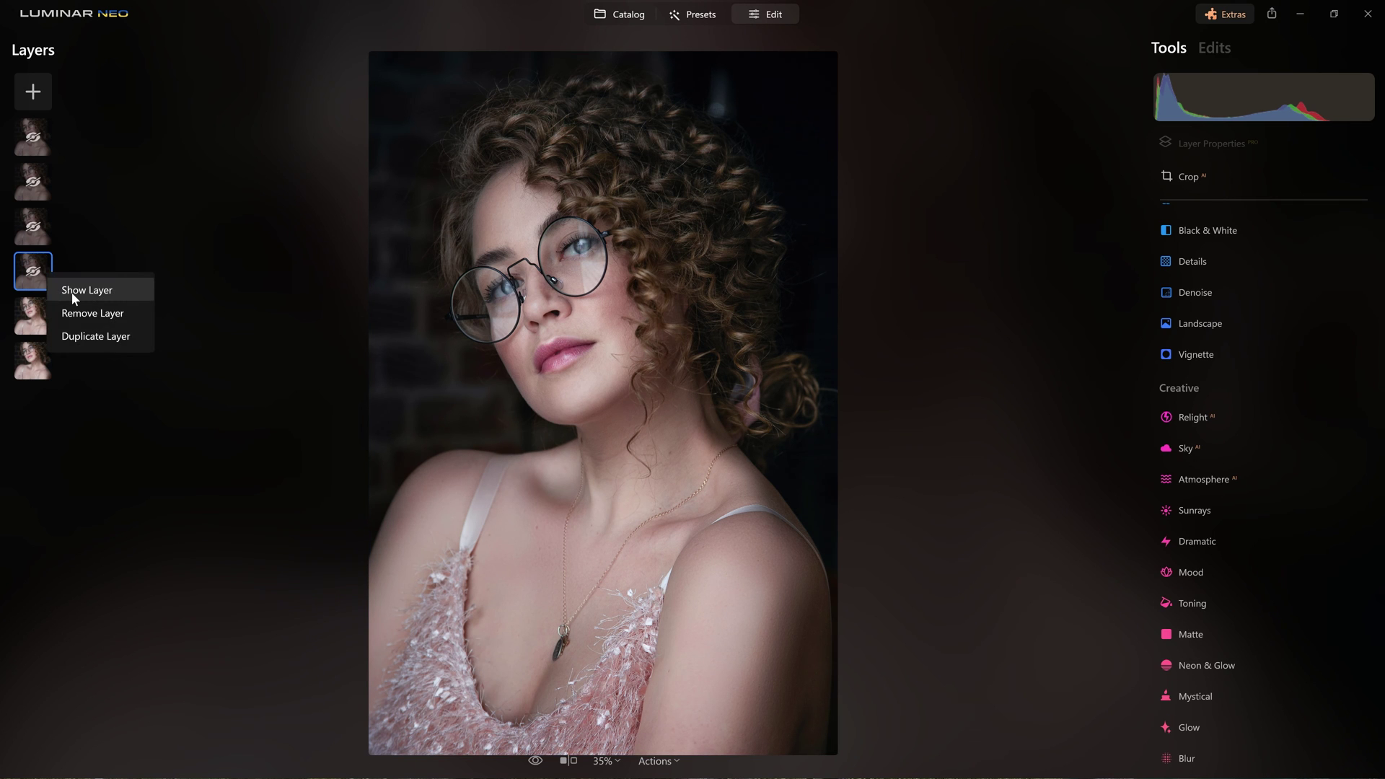
click(71, 291)
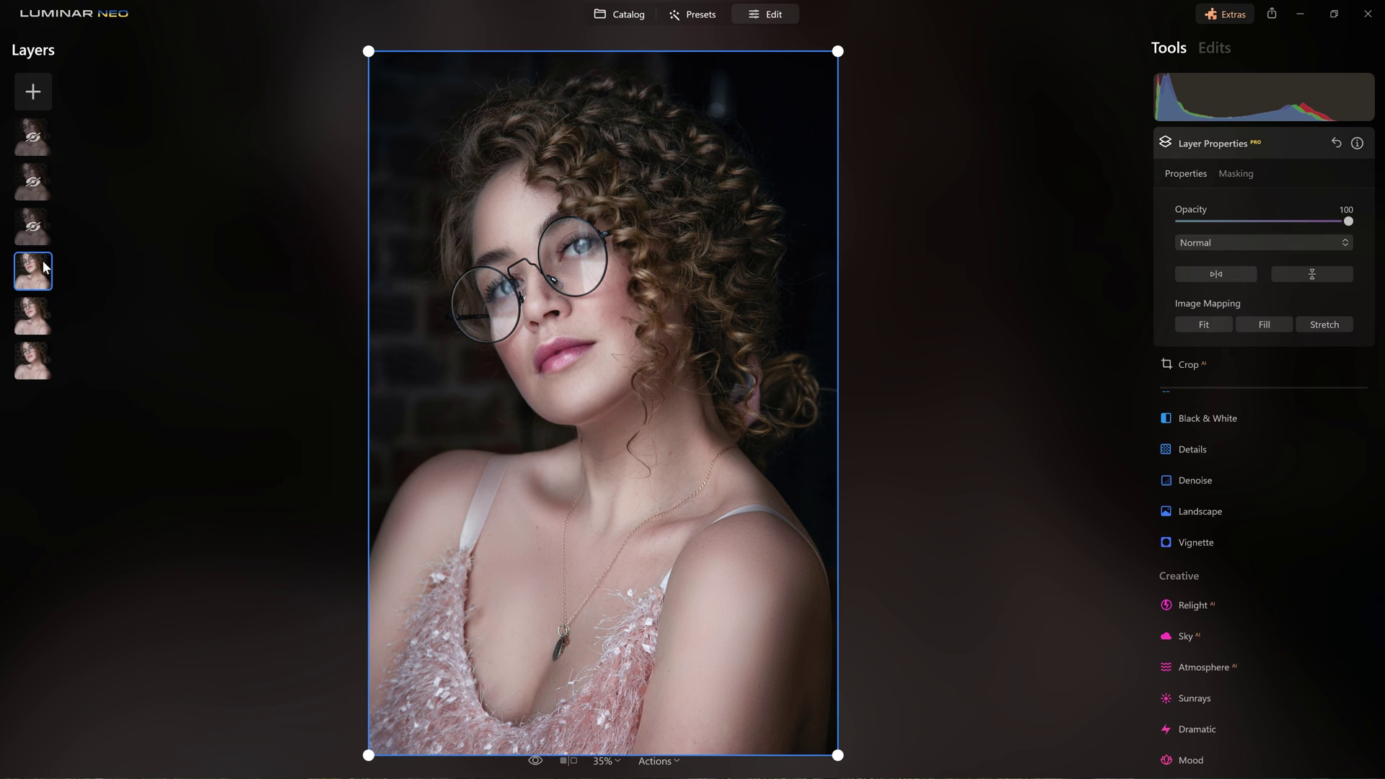
key(backslash)
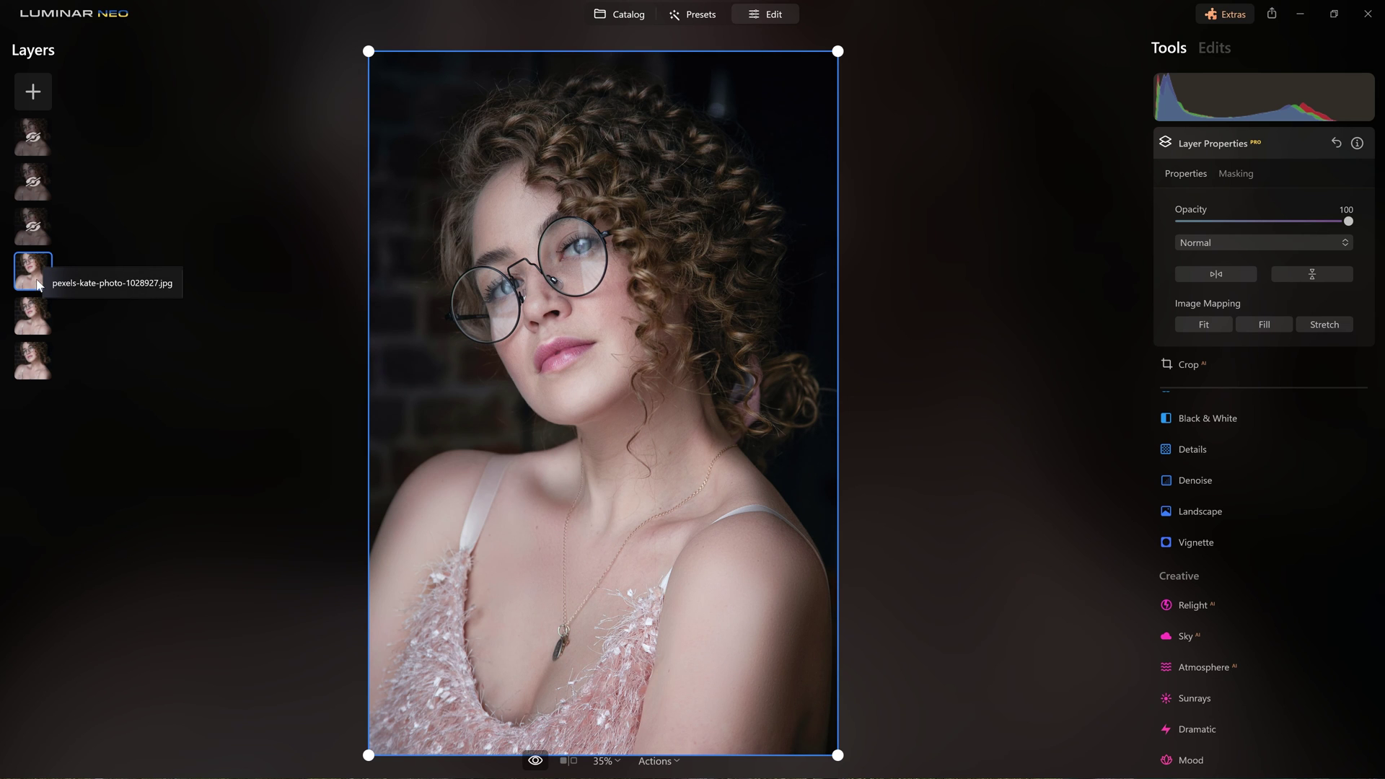
key(backslash)
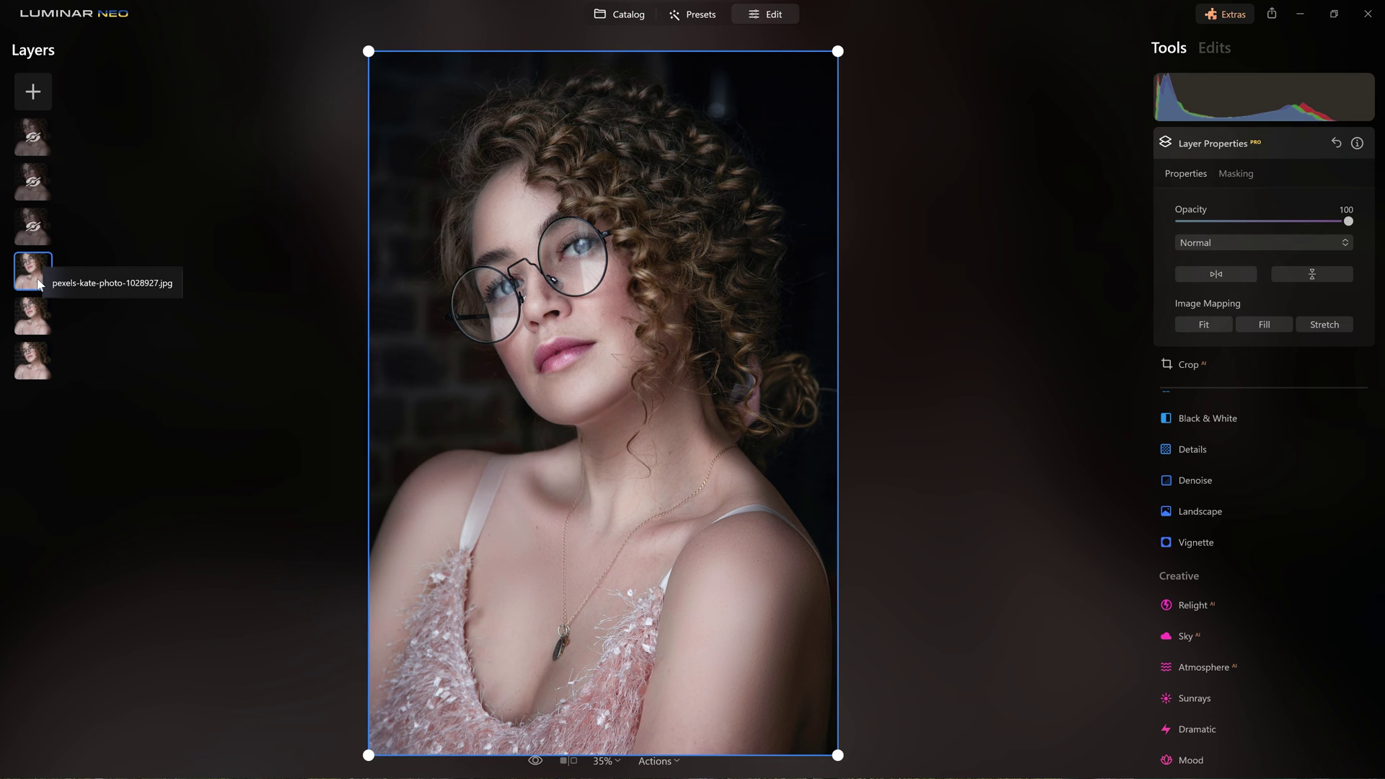
key(backslash)
key(backslash)
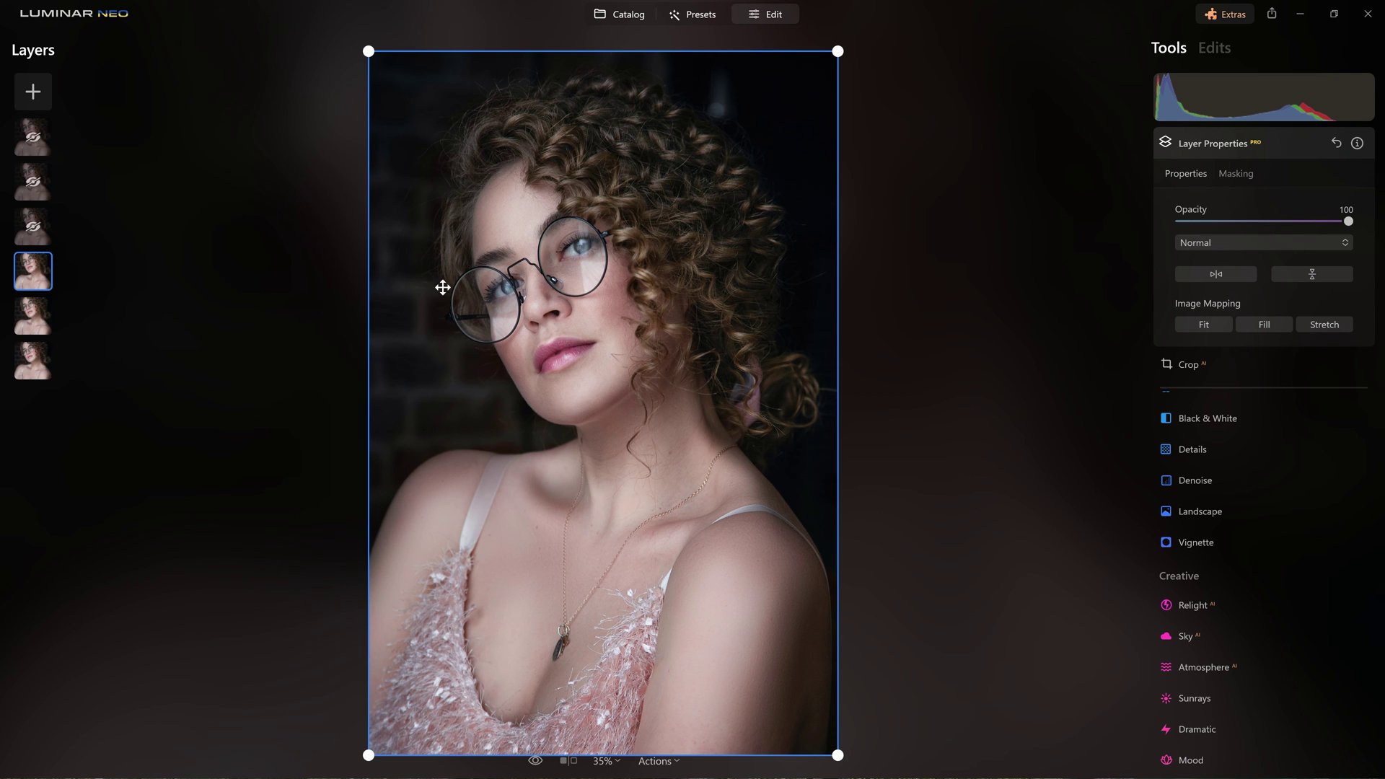
Step: Show the third layer and set its blend mode to Soft Light after trying Normal
click(29, 230)
right_click(29, 230)
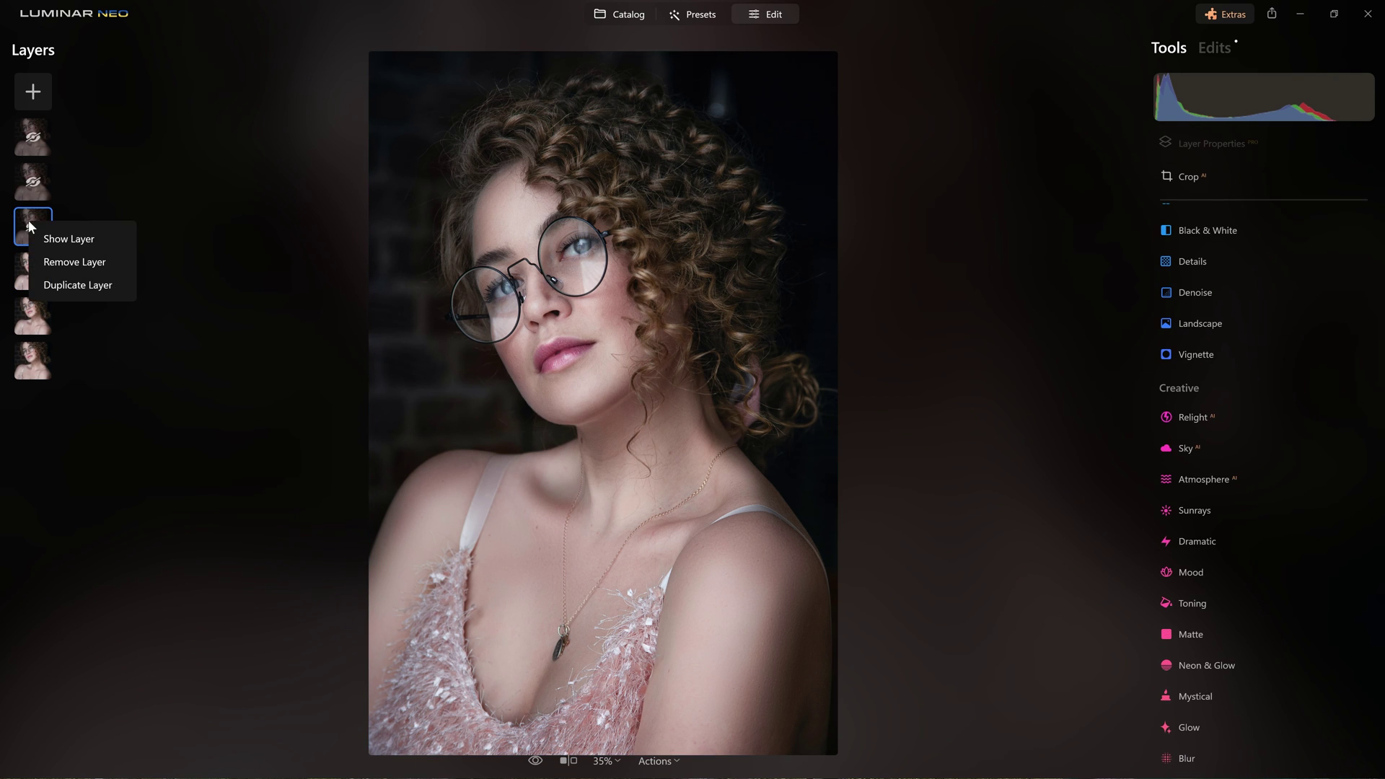
click(52, 237)
click(1243, 246)
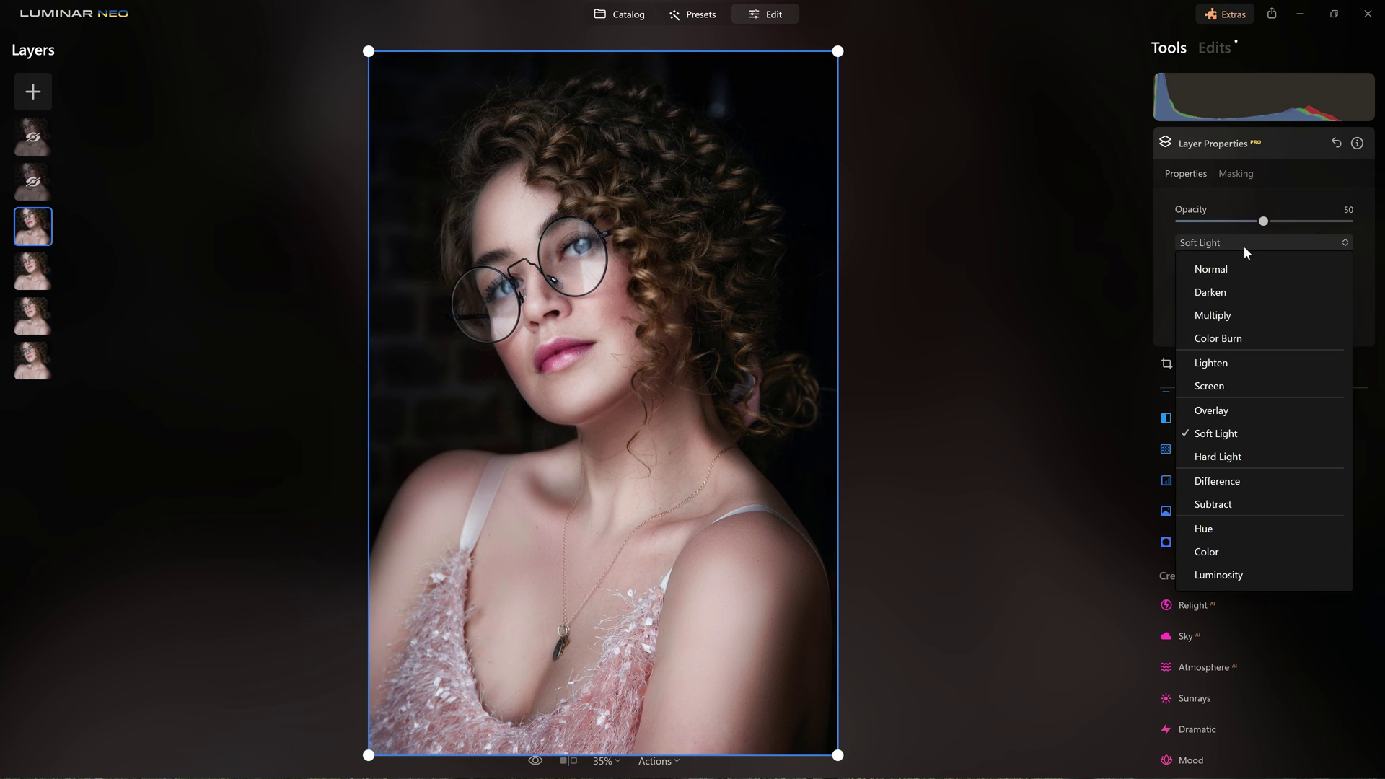
click(1235, 263)
click(1242, 241)
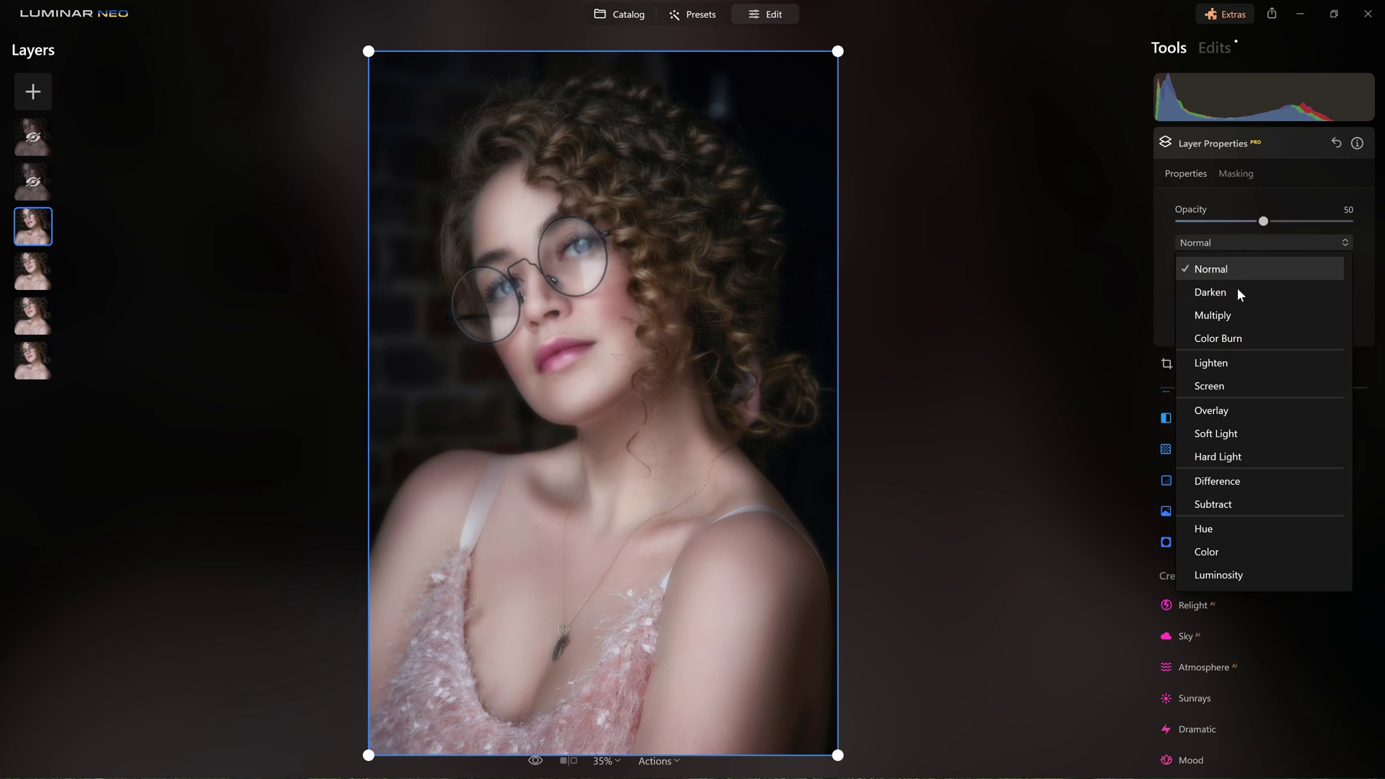
click(1267, 435)
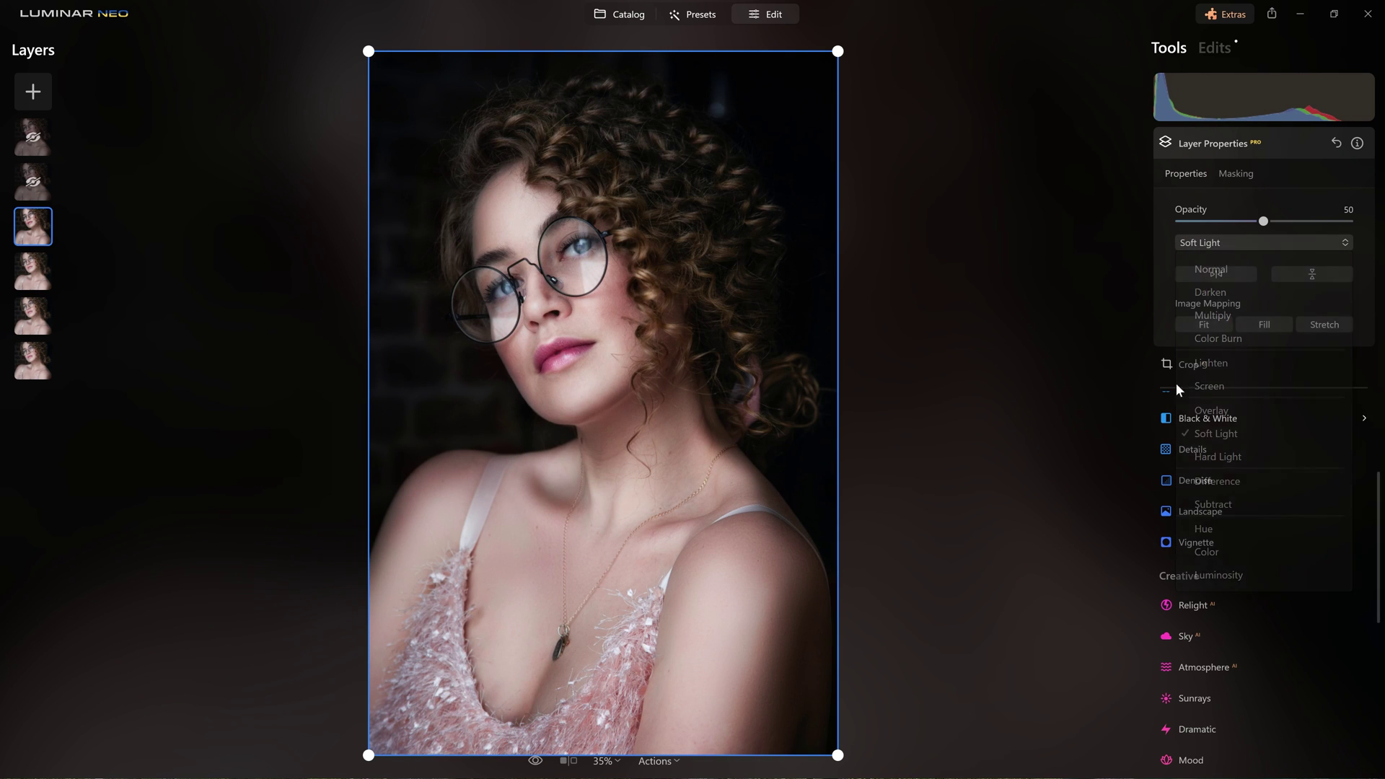
Step: Display the third layer's Edits with the Blur adjustment settings expanded
scroll(1255, 505, down, 3)
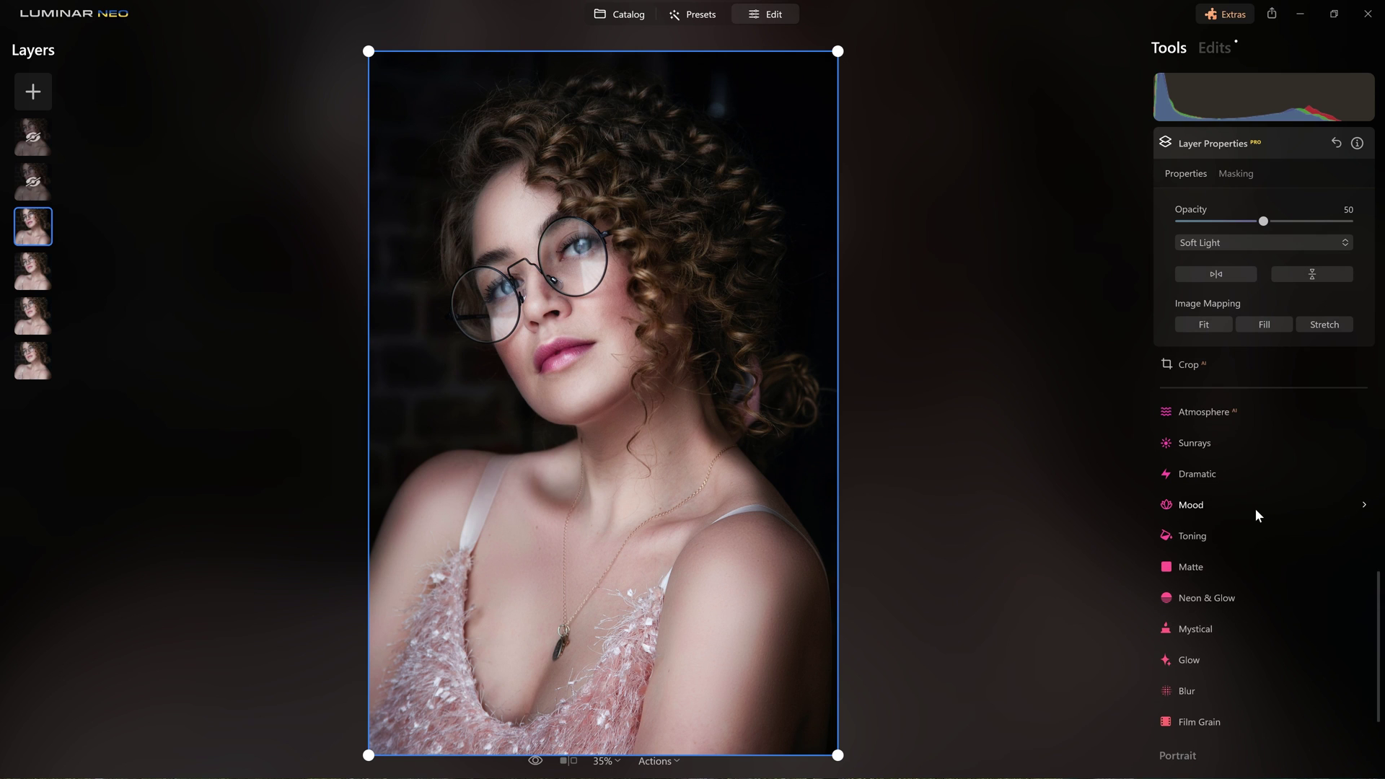
click(1202, 52)
click(1338, 147)
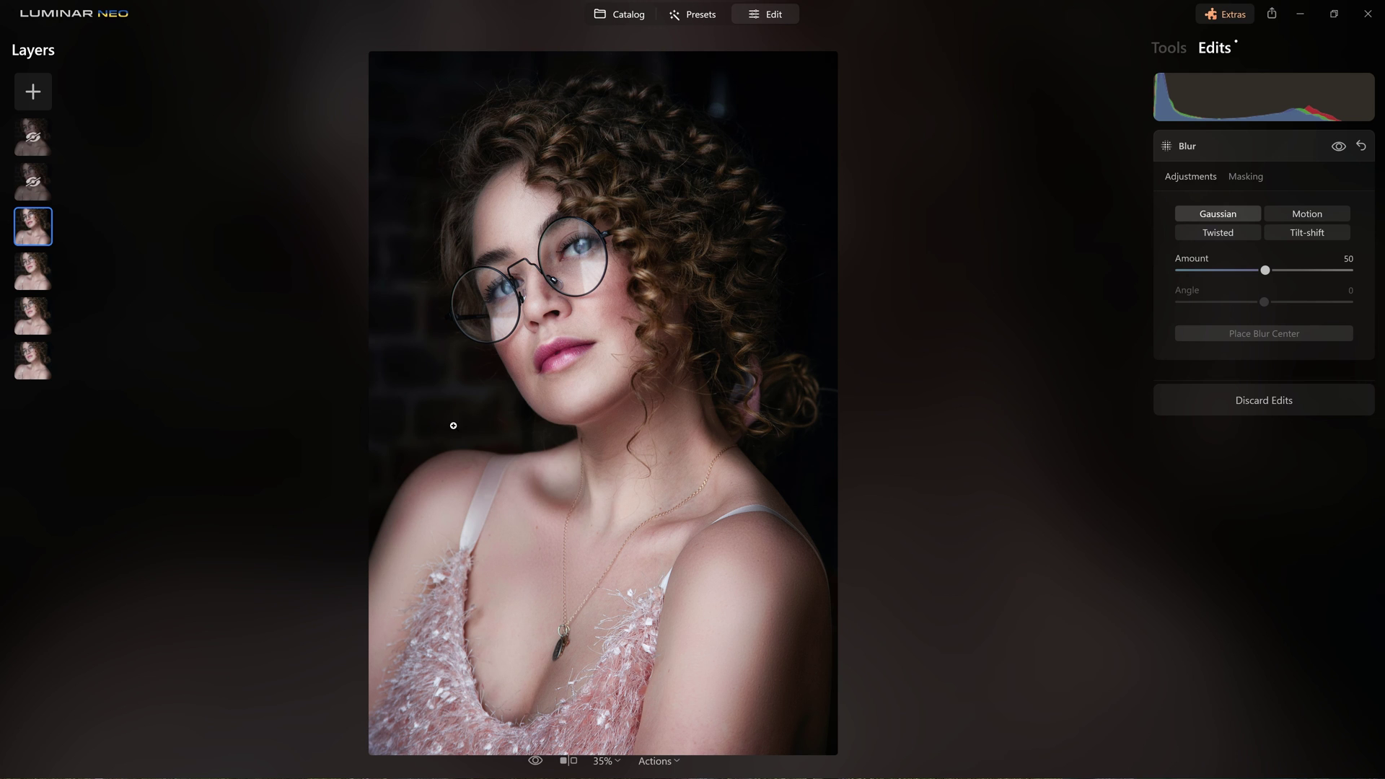
Step: Show the second and top layers, then compare the glowing blue portrait with the original
click(37, 185)
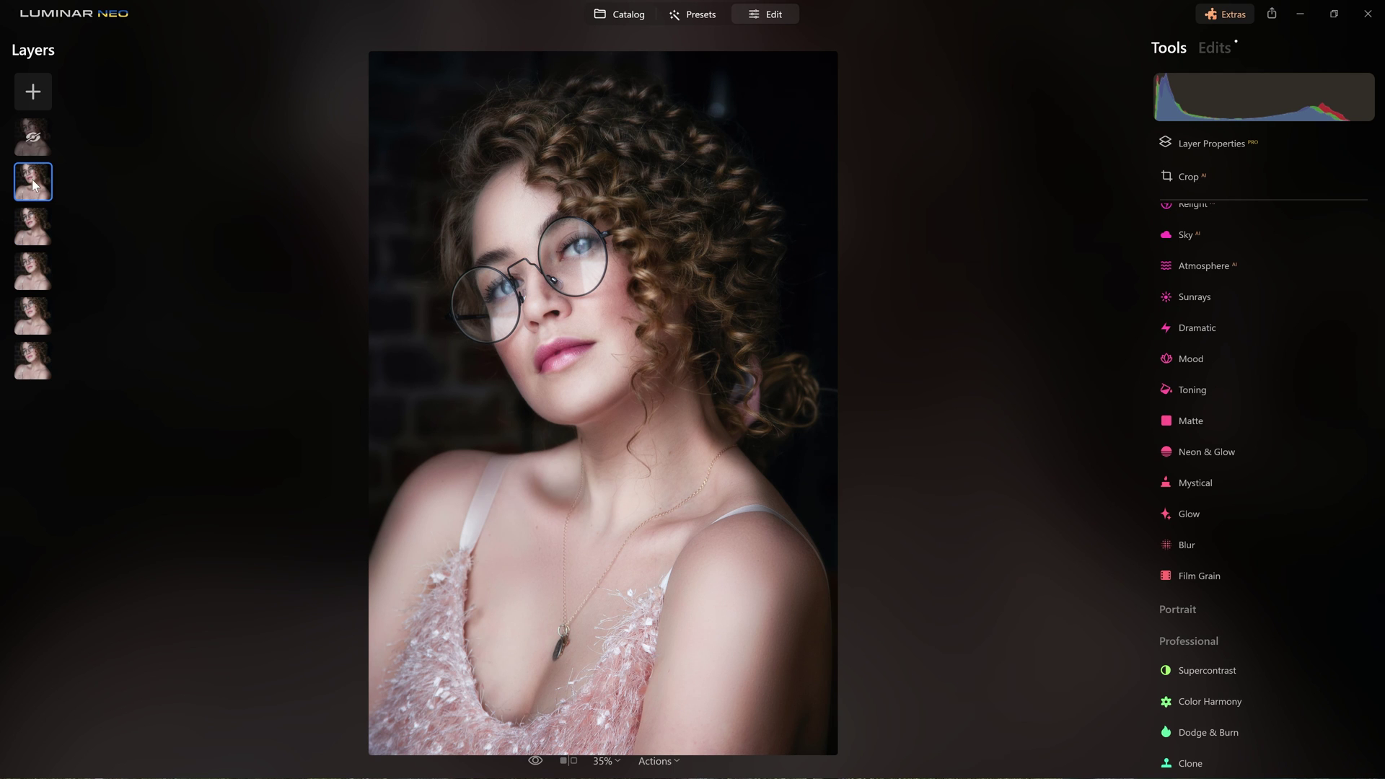
right_click(41, 142)
click(63, 160)
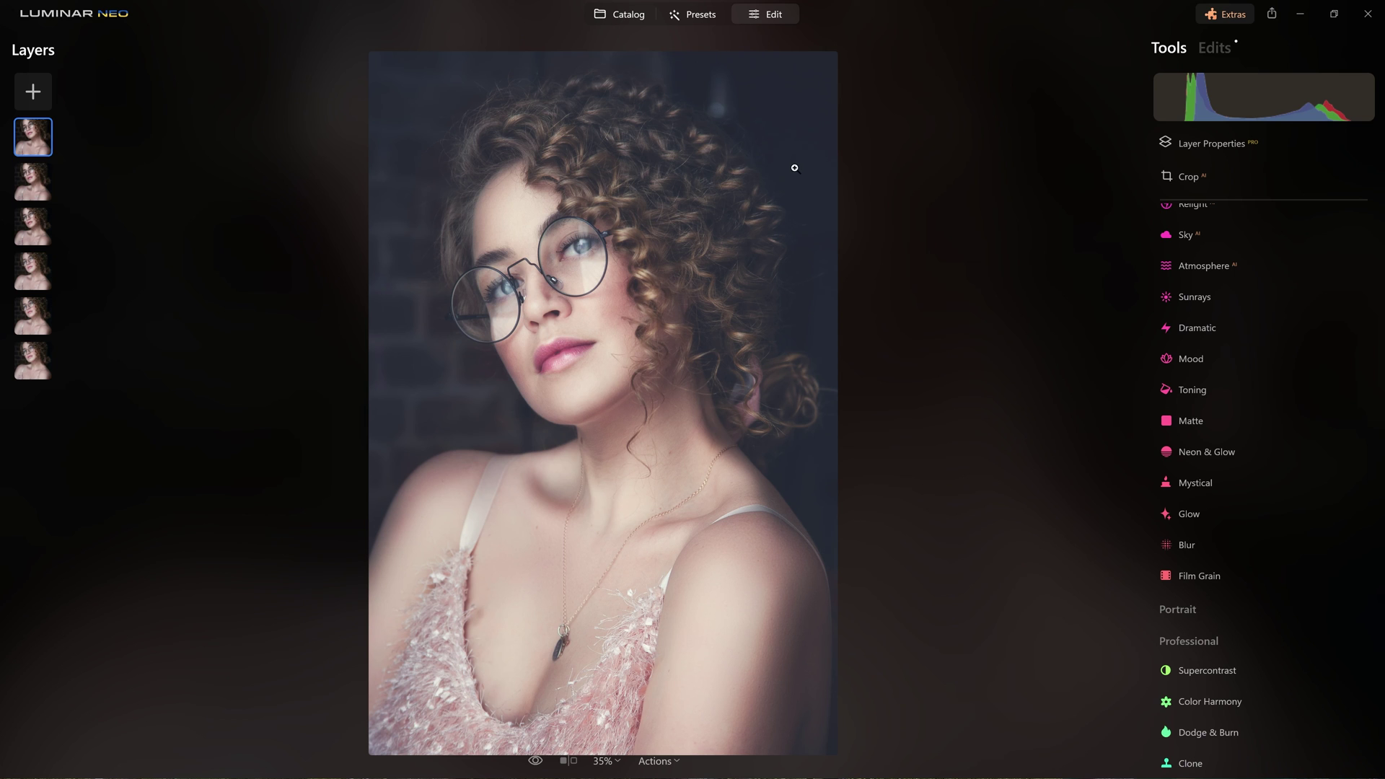
key(backslash)
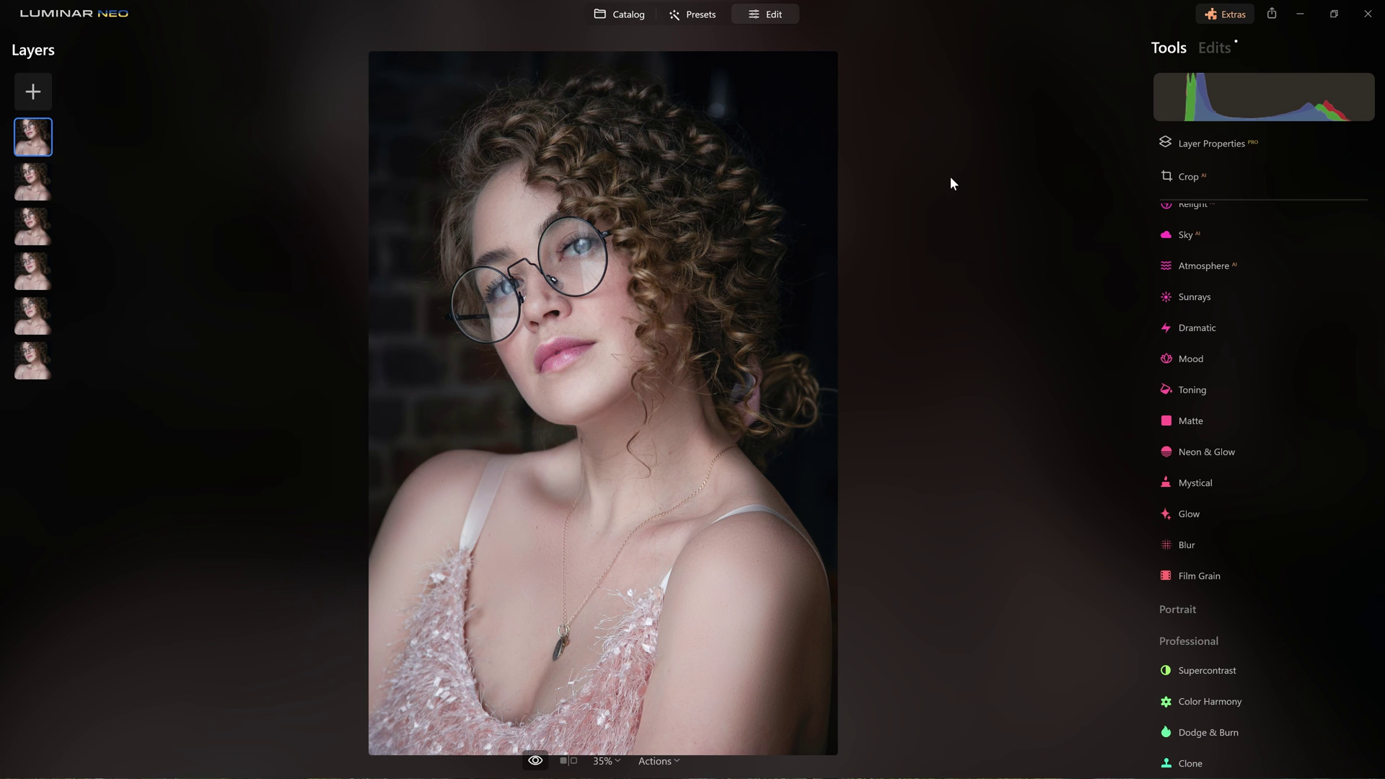
key(backslash)
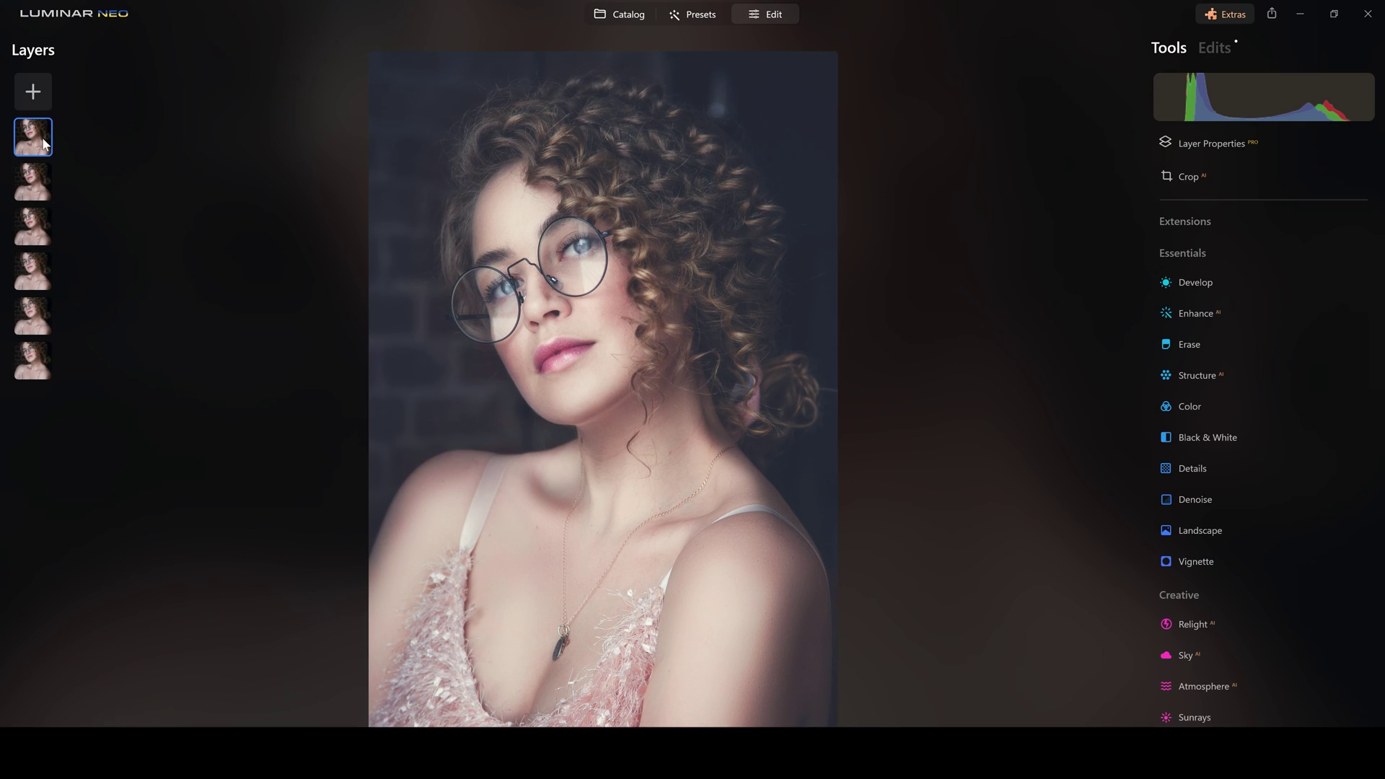
Step: Lower the top colour-grade layer to 39 opacity and the Screen glow layer to 26
click(1241, 141)
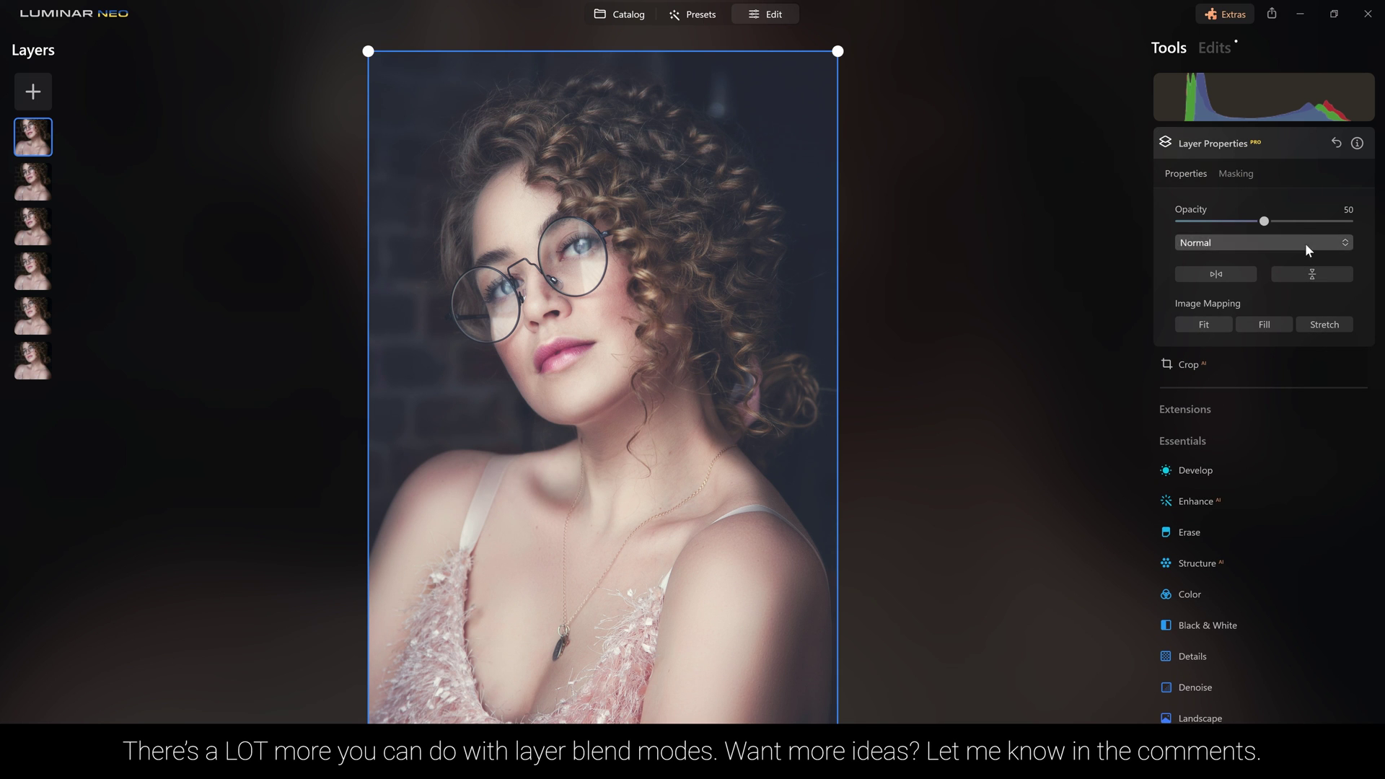
drag(1263, 221, 1349, 220)
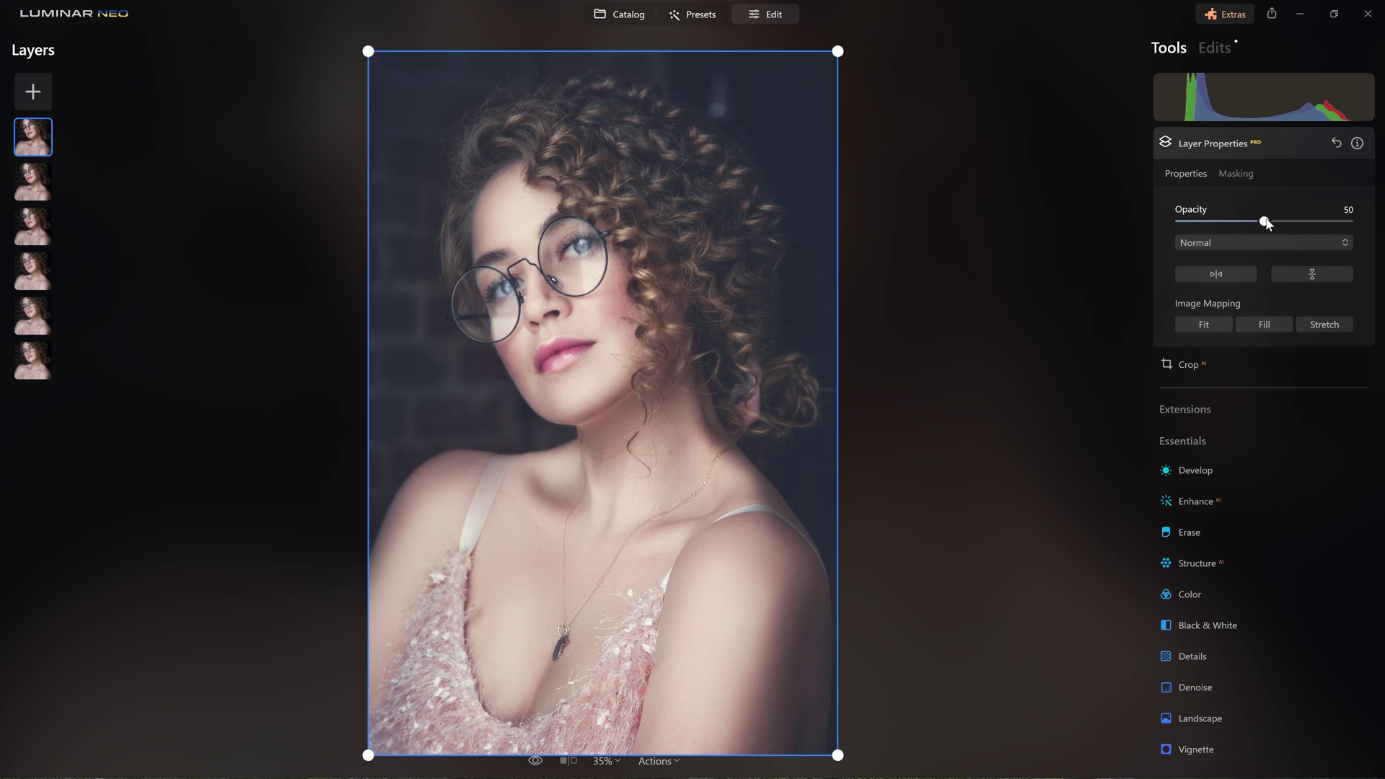
mouse_move(1264, 221)
mouse_down()
mouse_move(1205, 220)
mouse_move(1247, 223)
mouse_up()
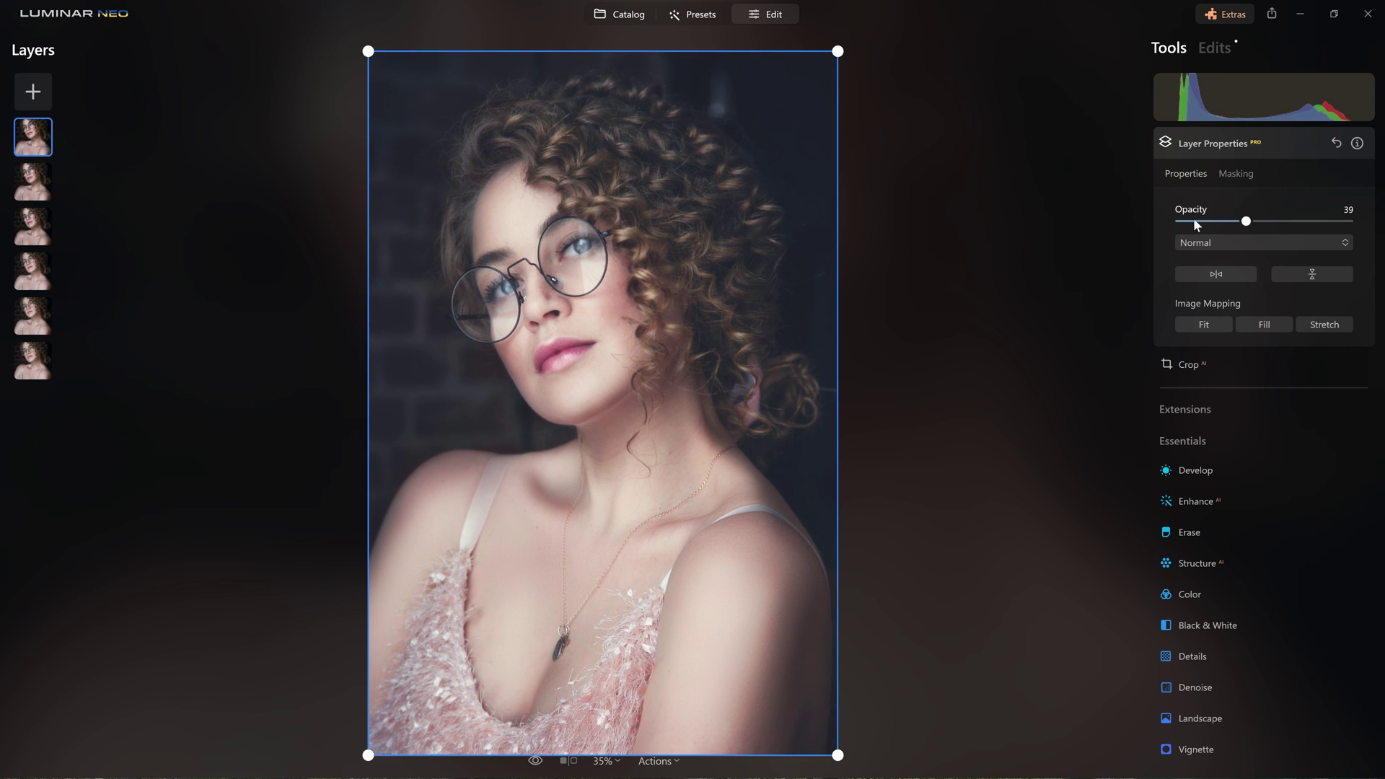
click(34, 184)
mouse_move(1232, 227)
mouse_down()
mouse_move(1329, 234)
mouse_move(1223, 224)
mouse_up()
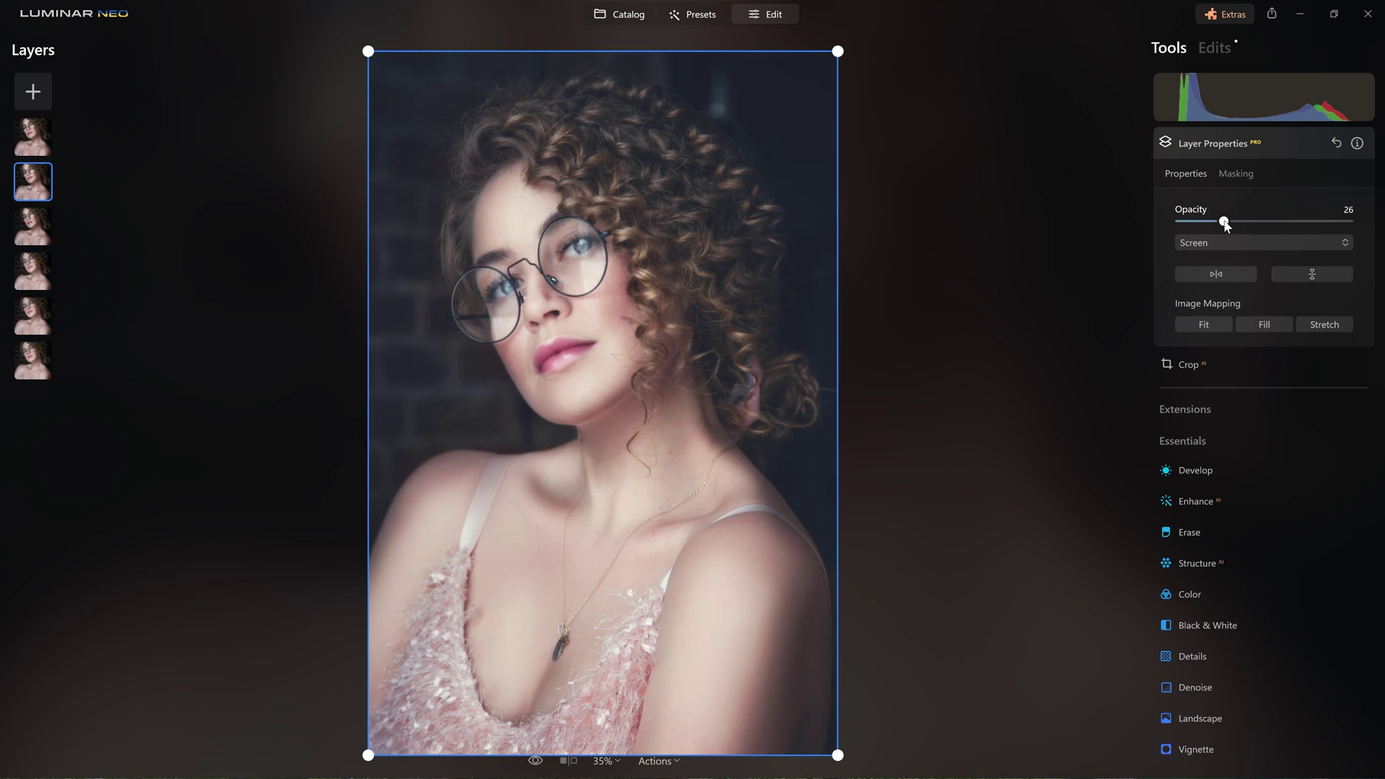